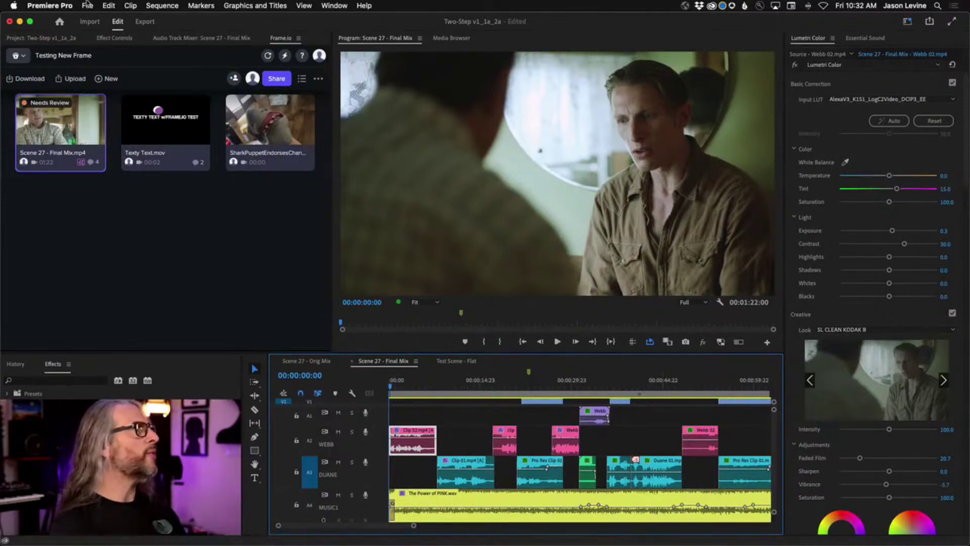
left_click(86, 6)
mouse_move(105, 284)
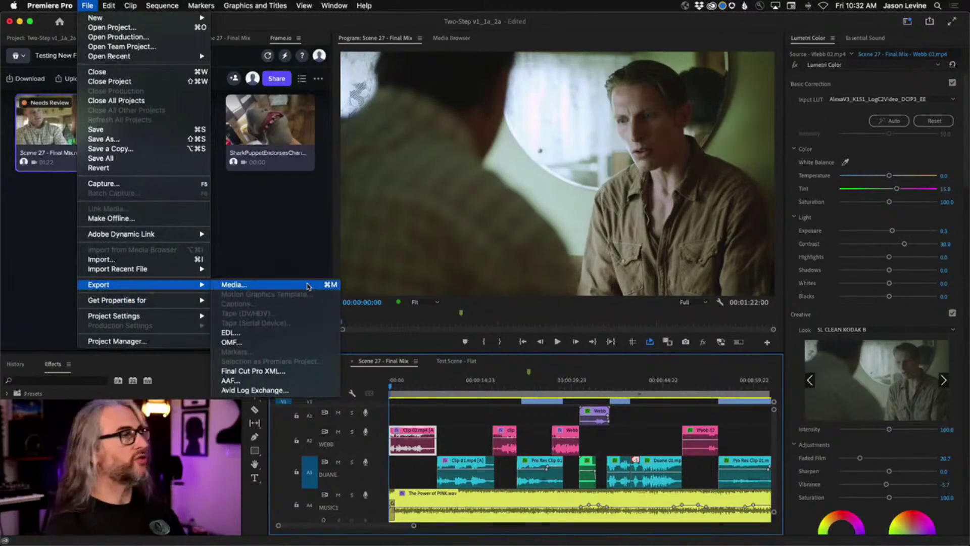
left_click(88, 5)
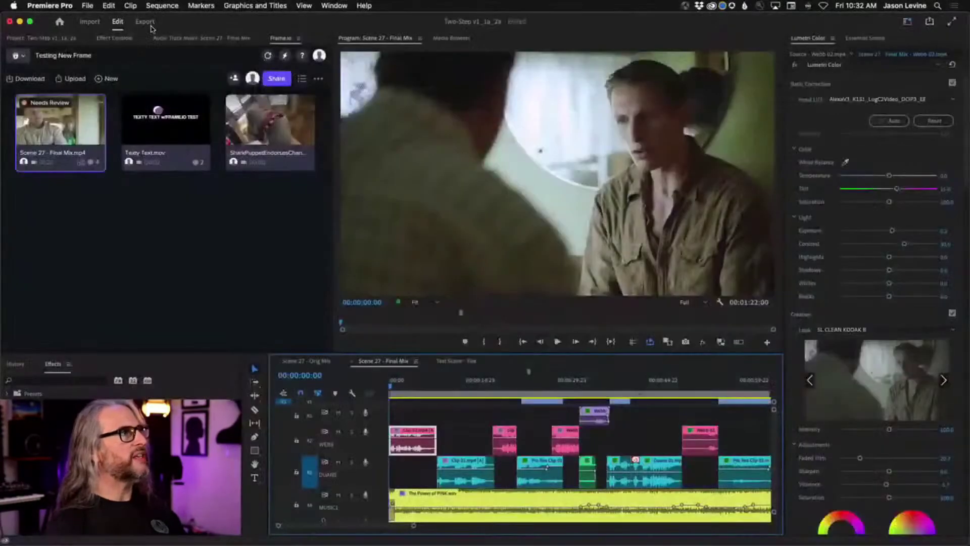
left_click(94, 23)
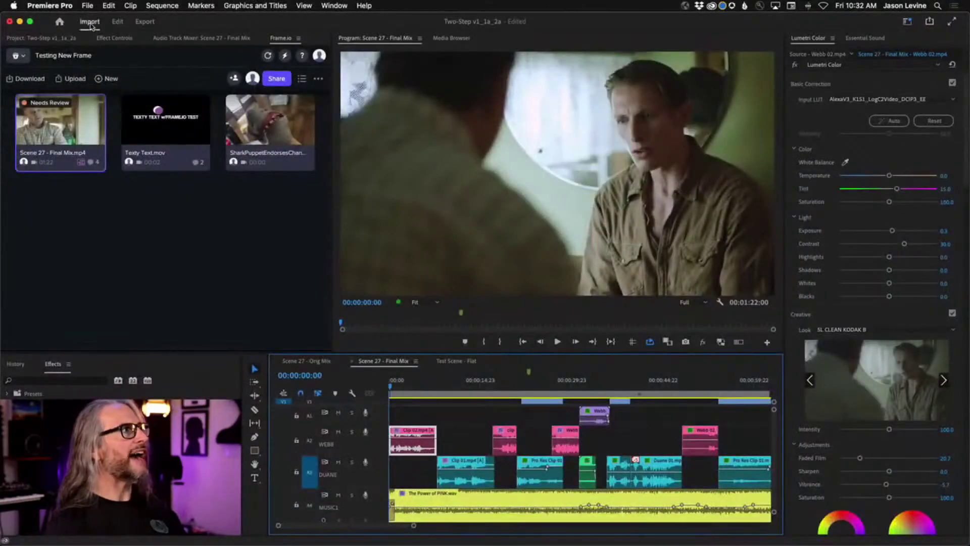
left_click(117, 22)
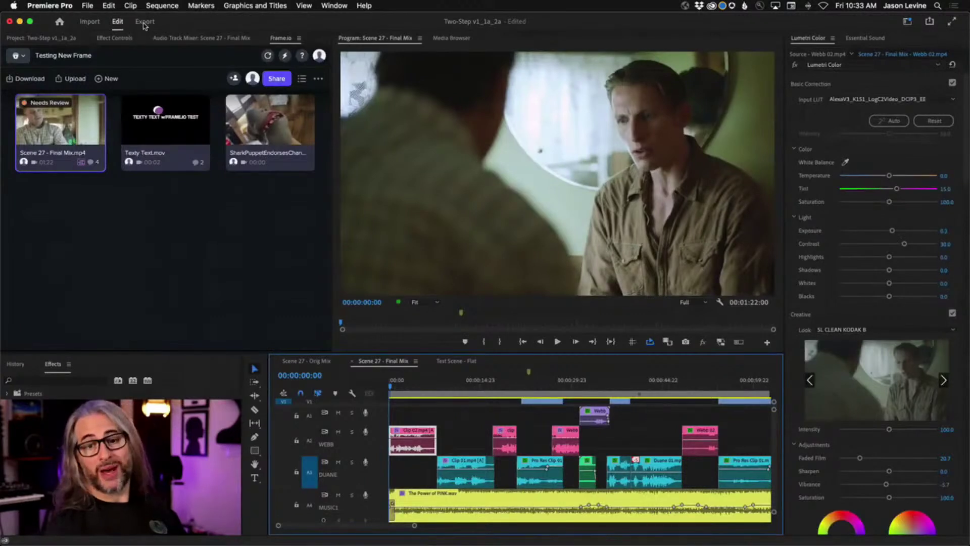
left_click(145, 24)
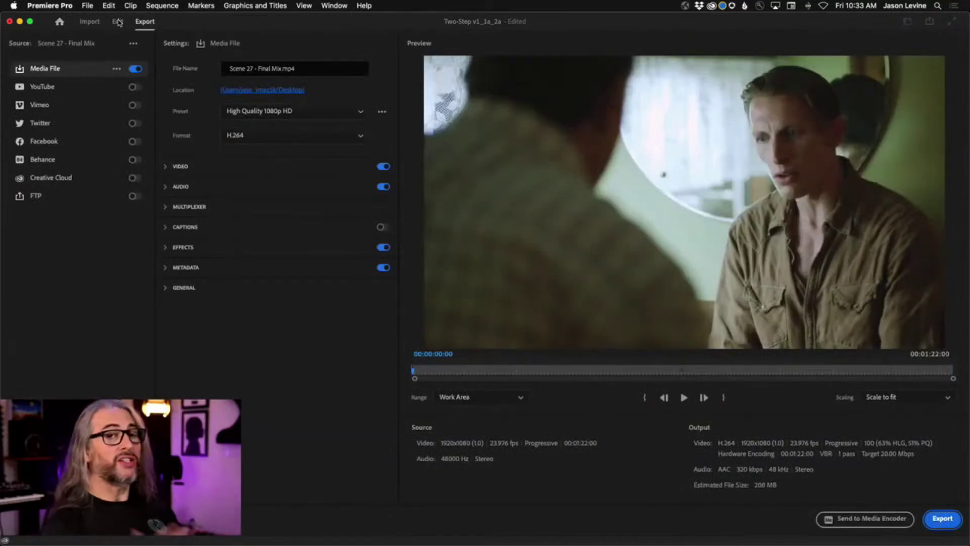
left_click(118, 22)
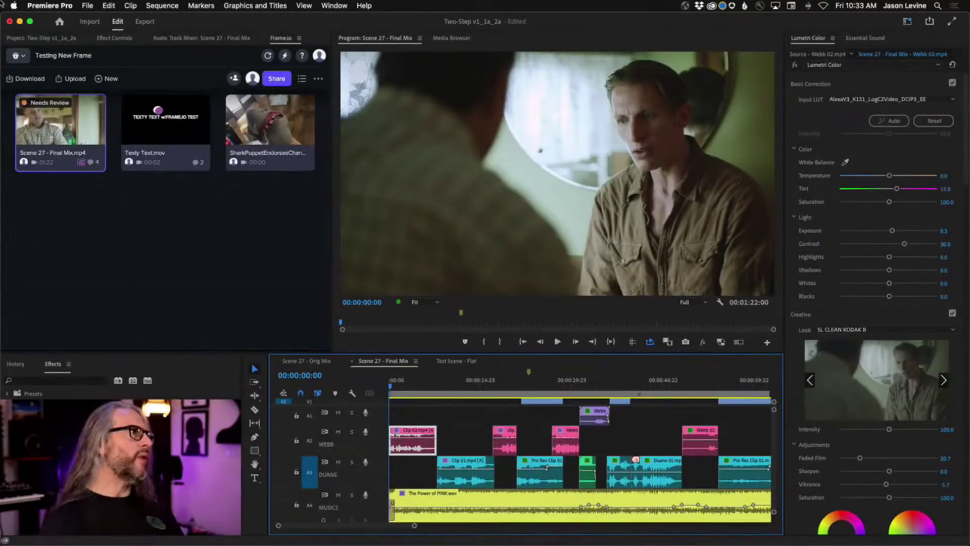
- Open the media export settings for the Scene 27 - Final Mix sequence
left_click(87, 6)
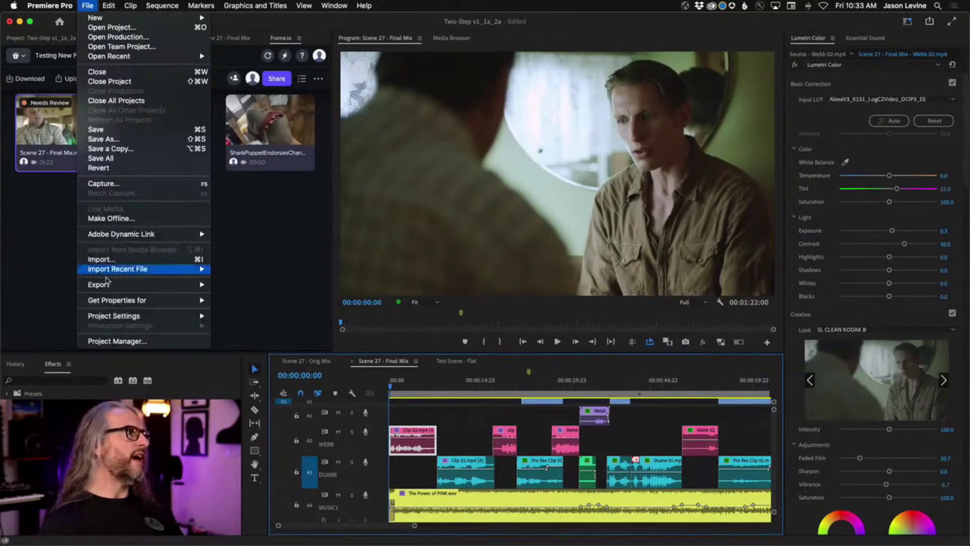
mouse_move(112, 285)
left_click(234, 285)
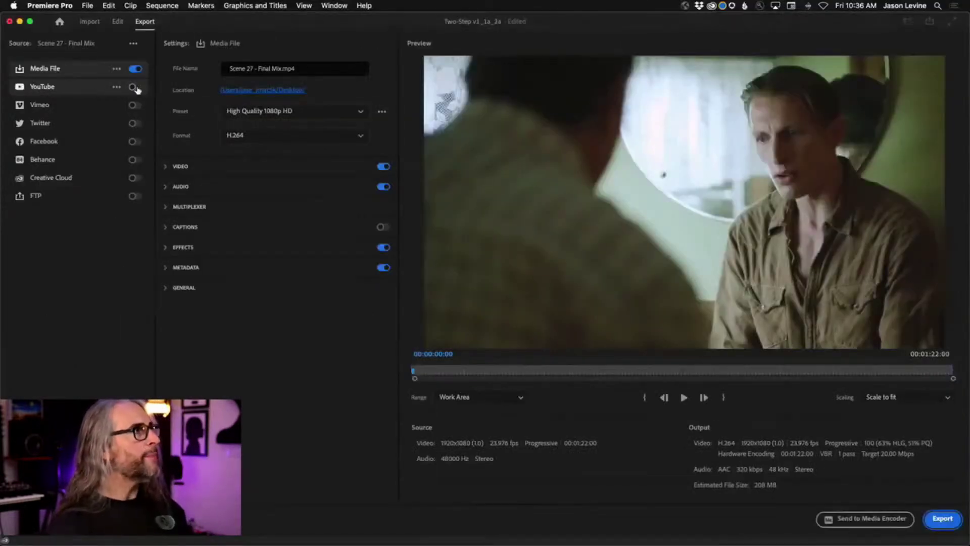
- Enable the YouTube destination to examine its publishing options, and disable it again to return to the Media File settings
left_click(133, 88)
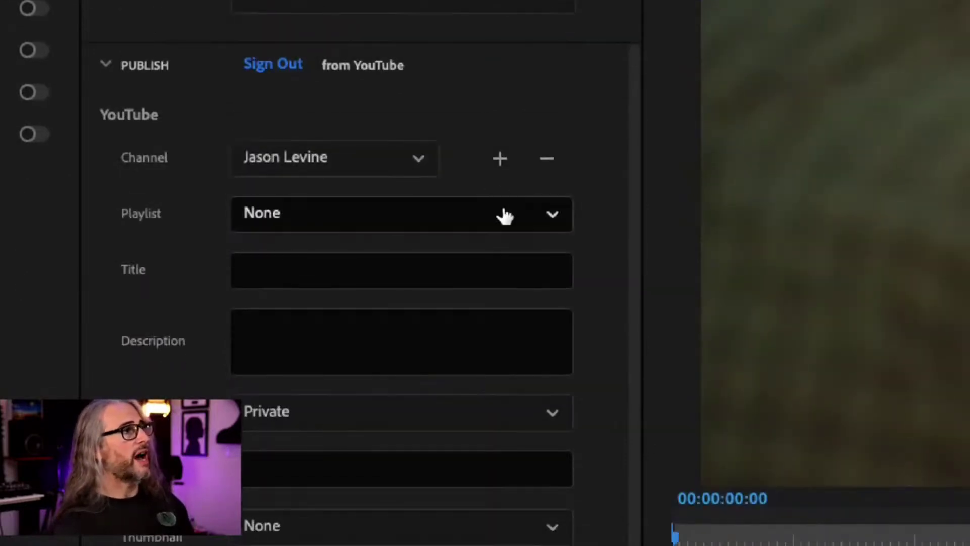
left_click(502, 368)
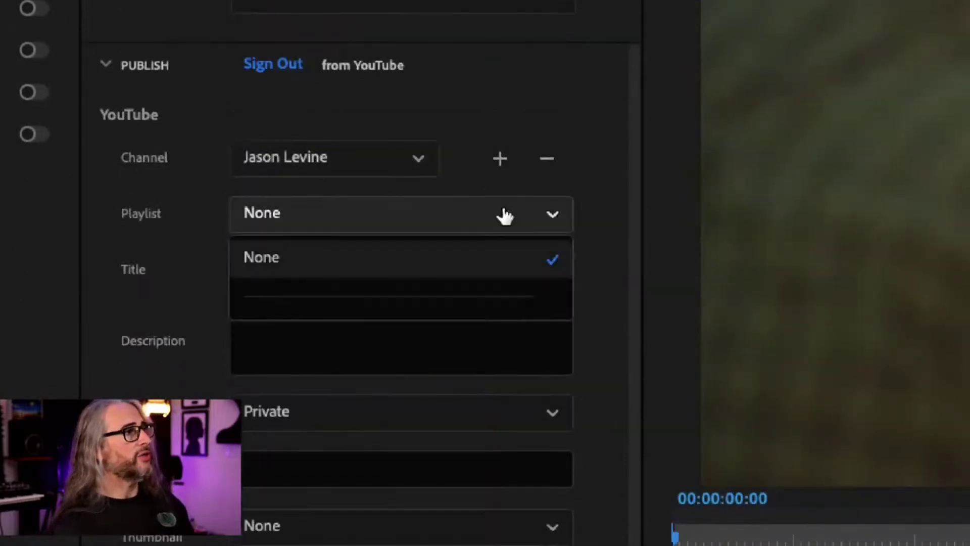
left_click(502, 368)
scroll(489, 303, "down", 2)
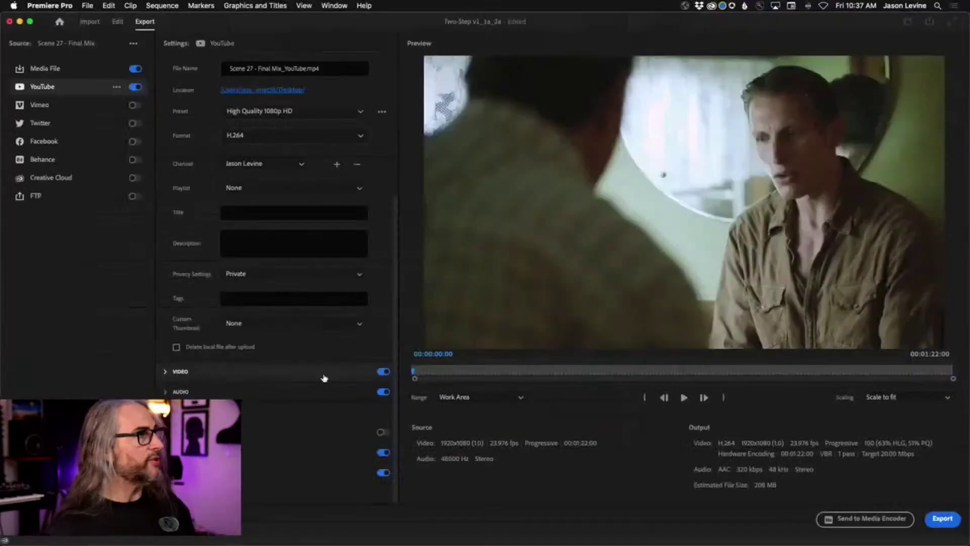
left_click(135, 87)
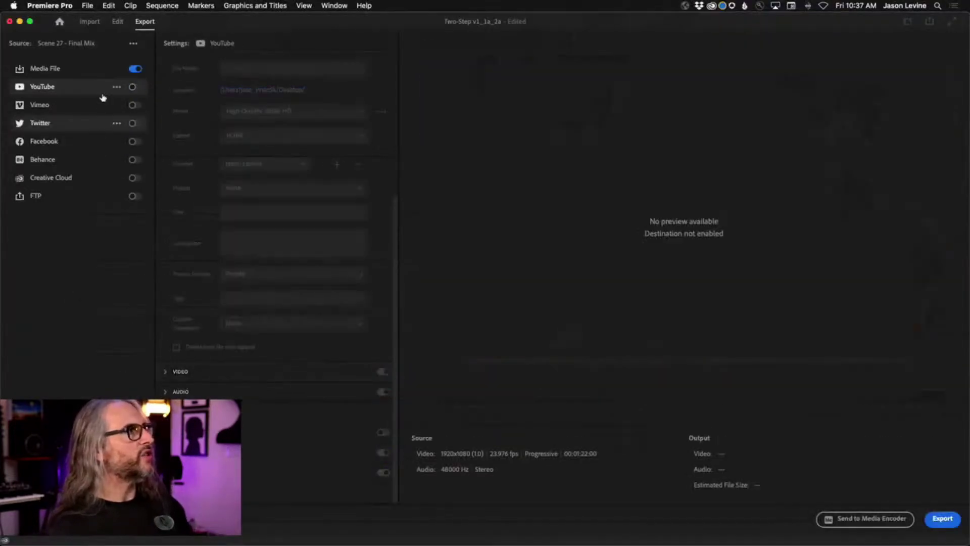
left_click(89, 69)
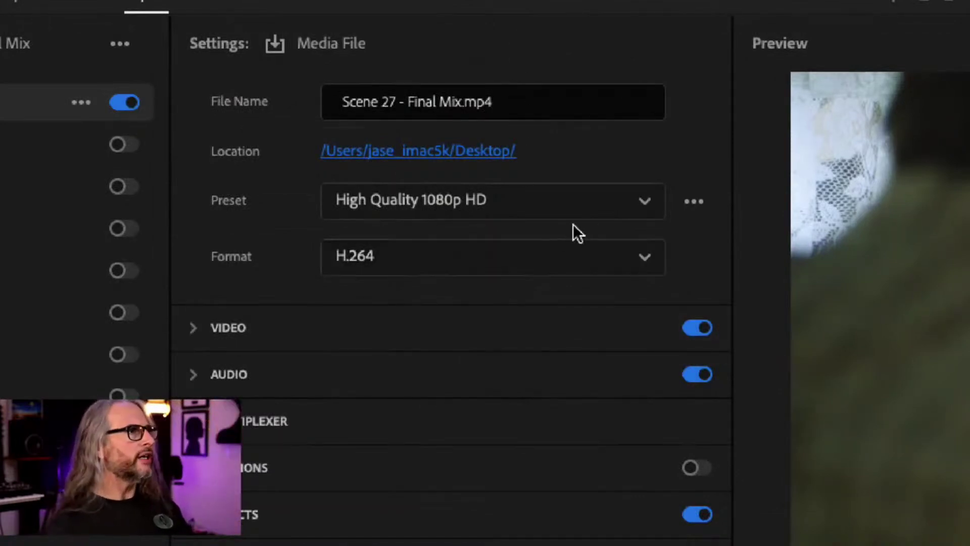
- Examine the available export presets and file formats for the Media File destination
left_click(613, 205)
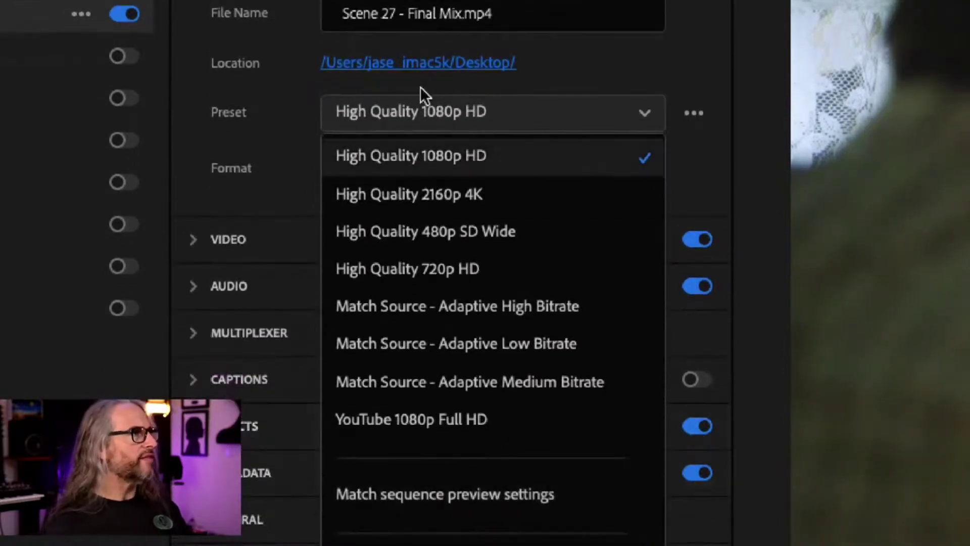
left_click(691, 50)
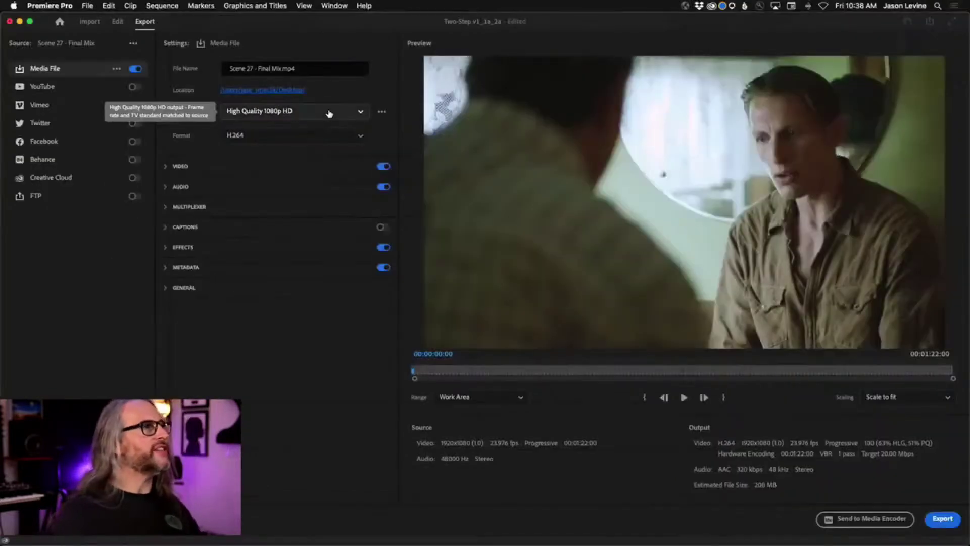
left_click(569, 117)
left_click(334, 95)
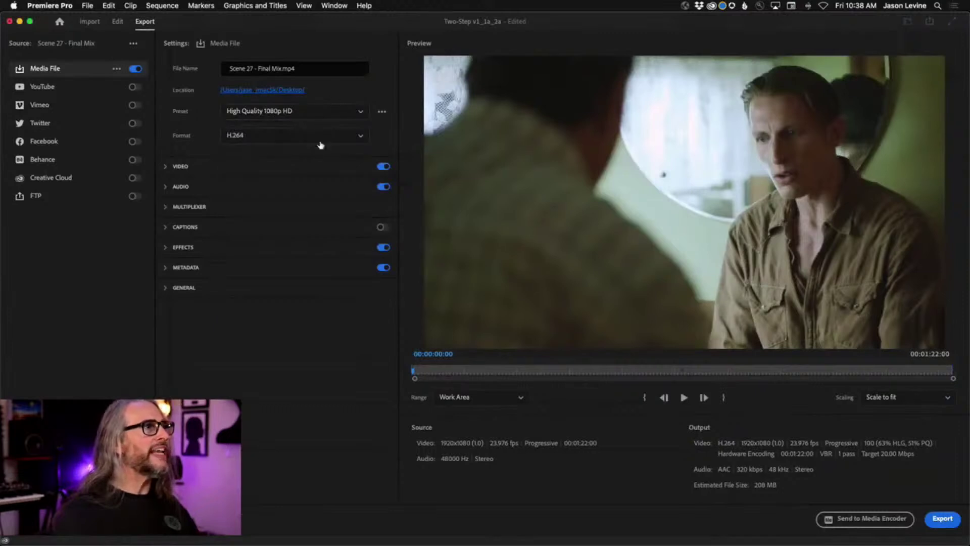
left_click(321, 135)
left_click_drag(368, 222, 367, 171)
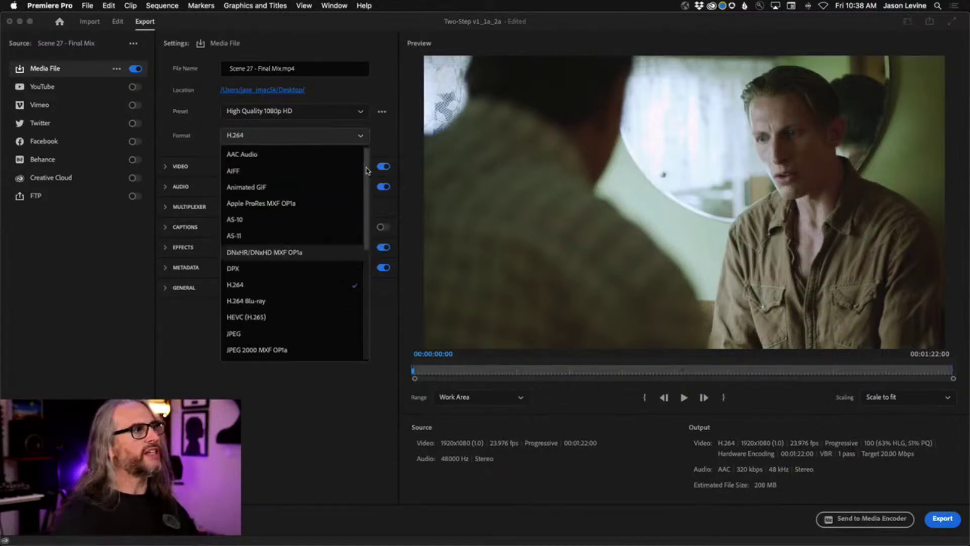
left_click(360, 133)
- Open the full preset collection for the Media File export and sort it by format
left_click(332, 117)
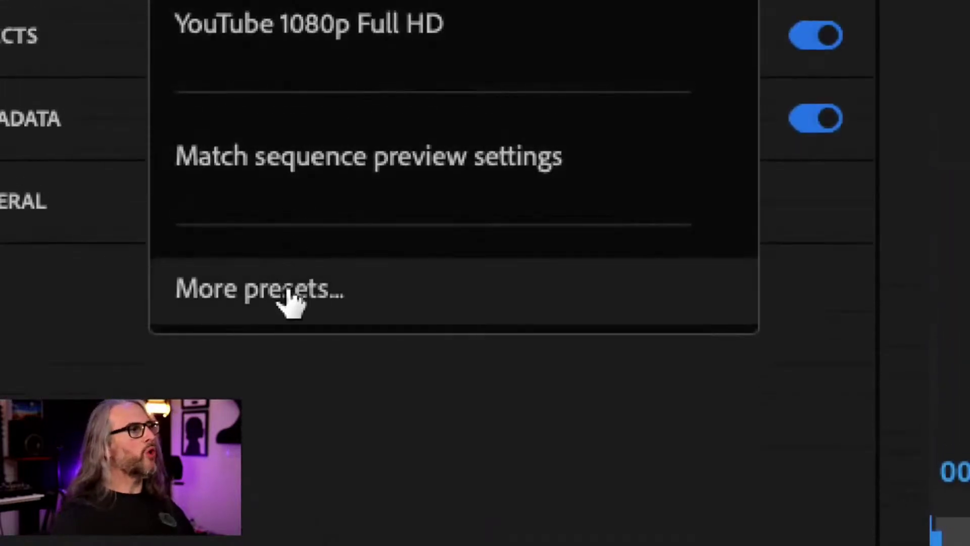
left_click(261, 311)
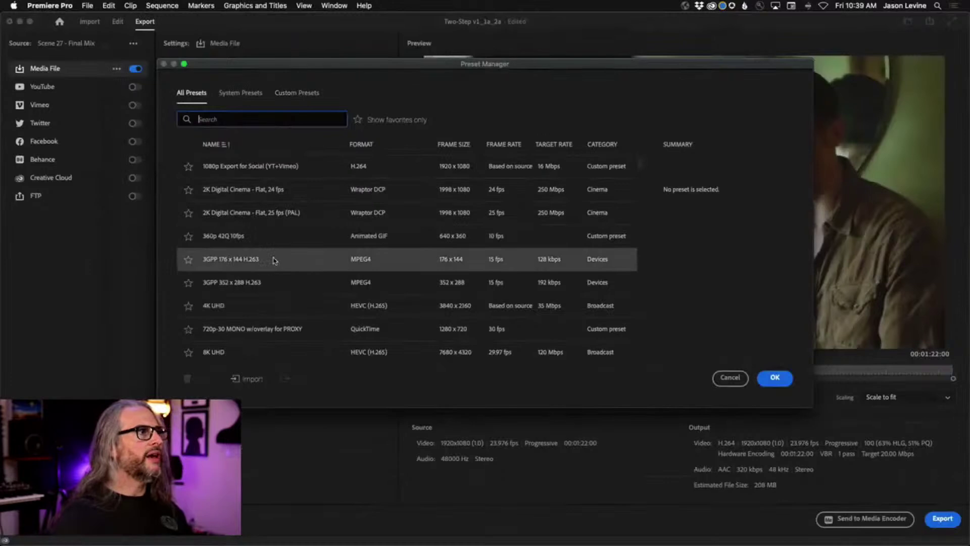
scroll(278, 262, "down", 1)
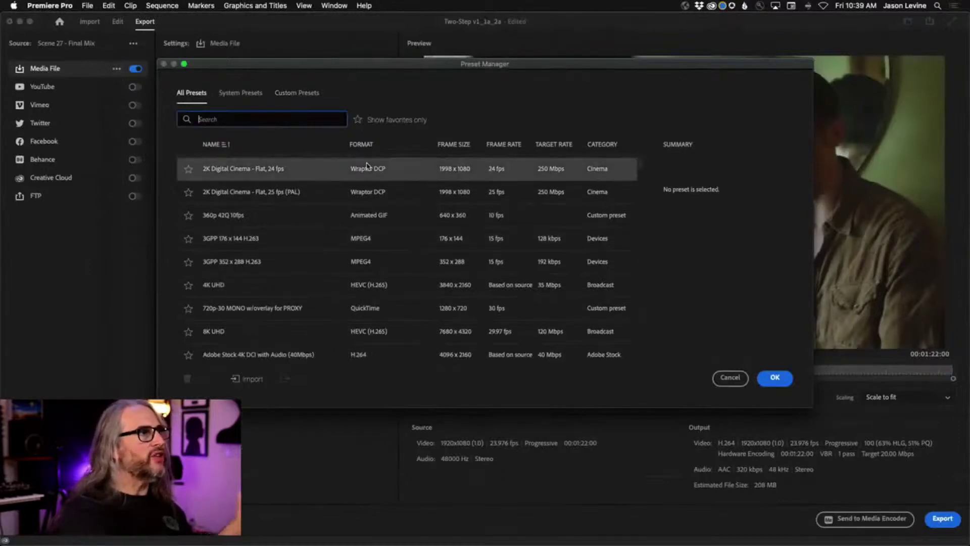
scroll(283, 243, "up", 1)
left_click(362, 145)
- Look through the presets sorted by format, especially the H.264 ones and those marked as favorites
scroll(326, 228, "down", 15)
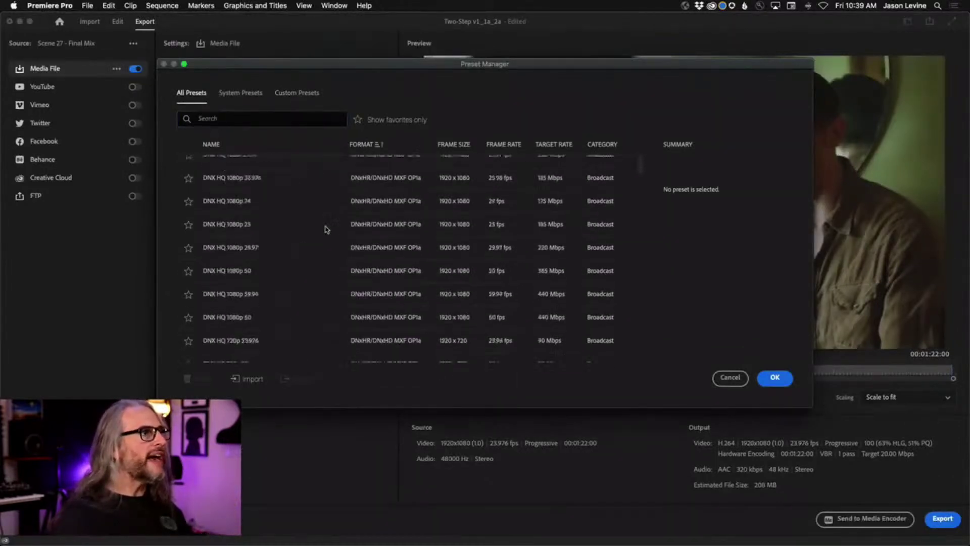
scroll(326, 228, "down", 10)
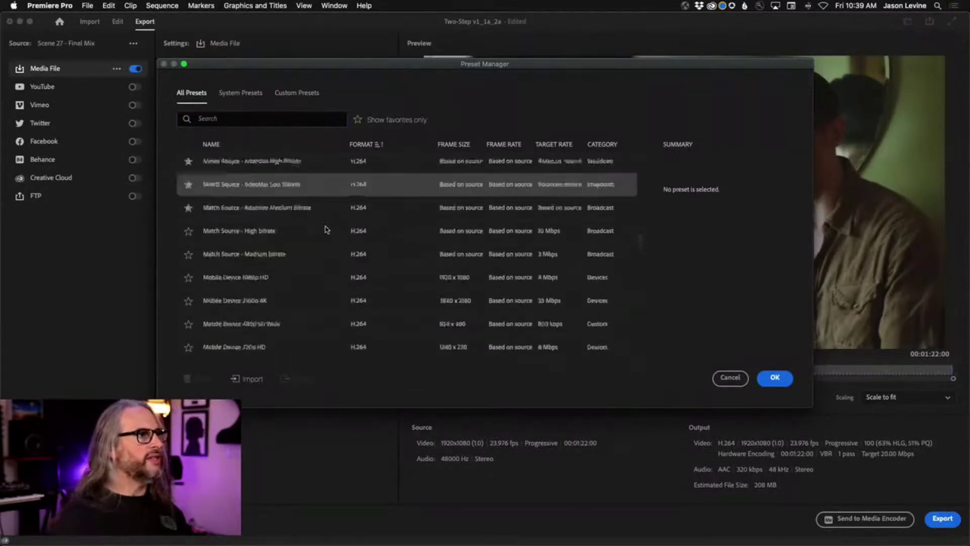
scroll(326, 228, "up", 6)
scroll(326, 229, "up", 6)
scroll(326, 228, "down", 4)
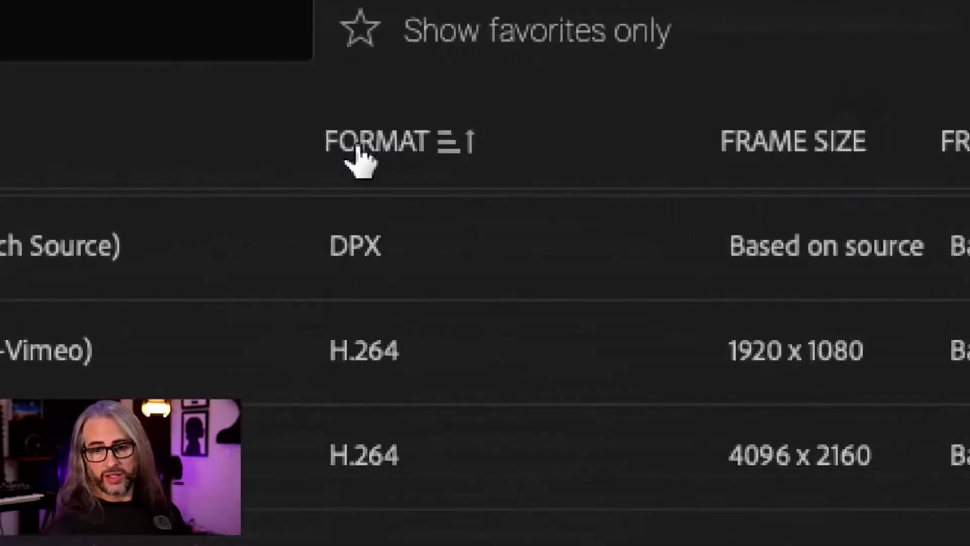
scroll(359, 253, "down", 5)
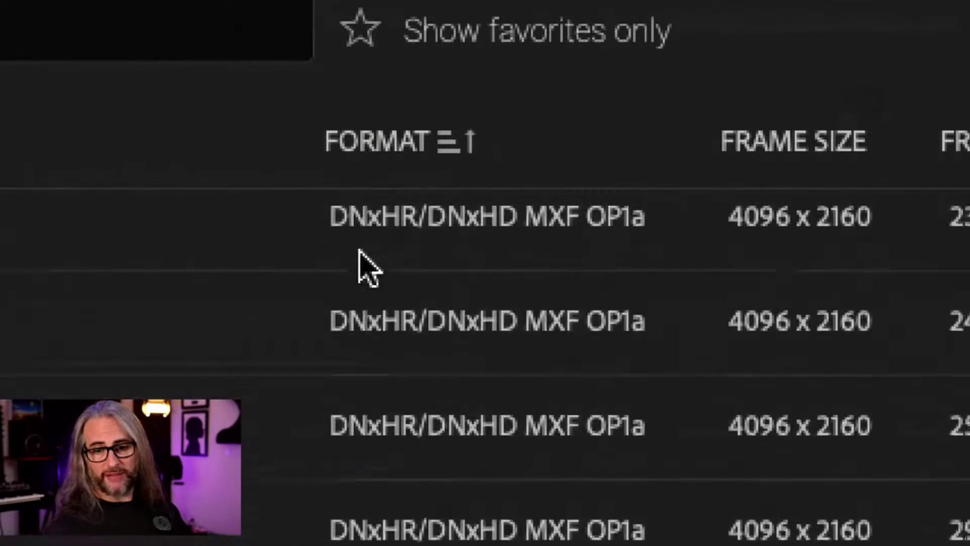
scroll(360, 251, "down", 6)
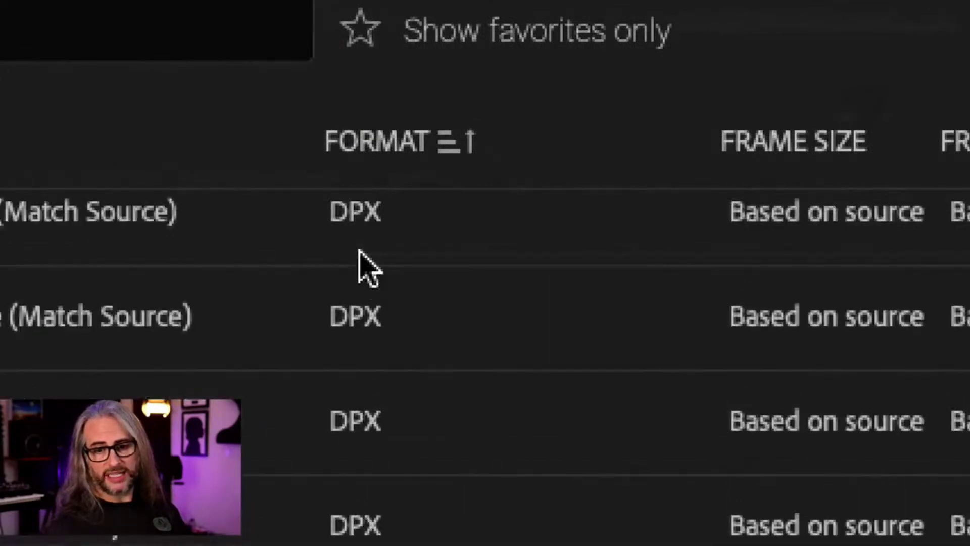
scroll(365, 268, "down", 1)
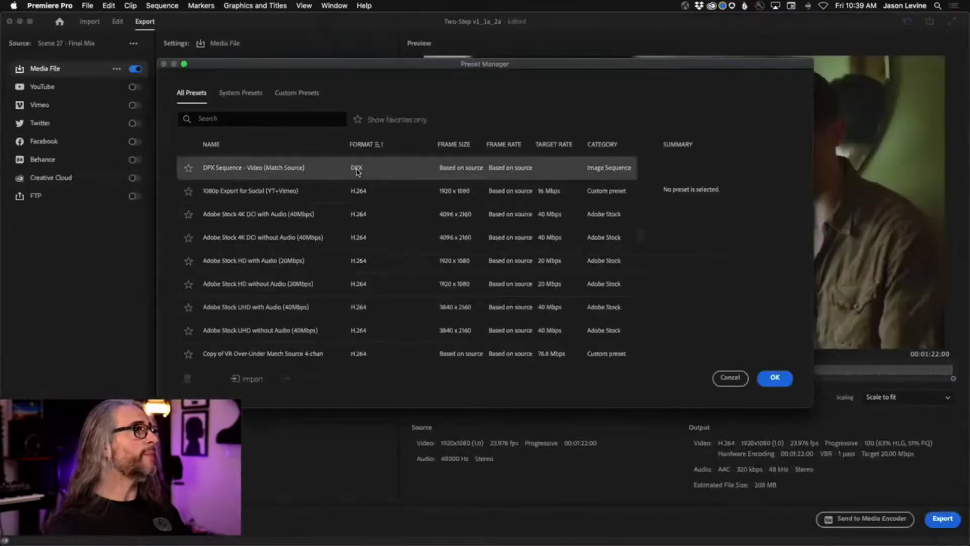
scroll(200, 238, "down", 8)
scroll(201, 255, "down", 3)
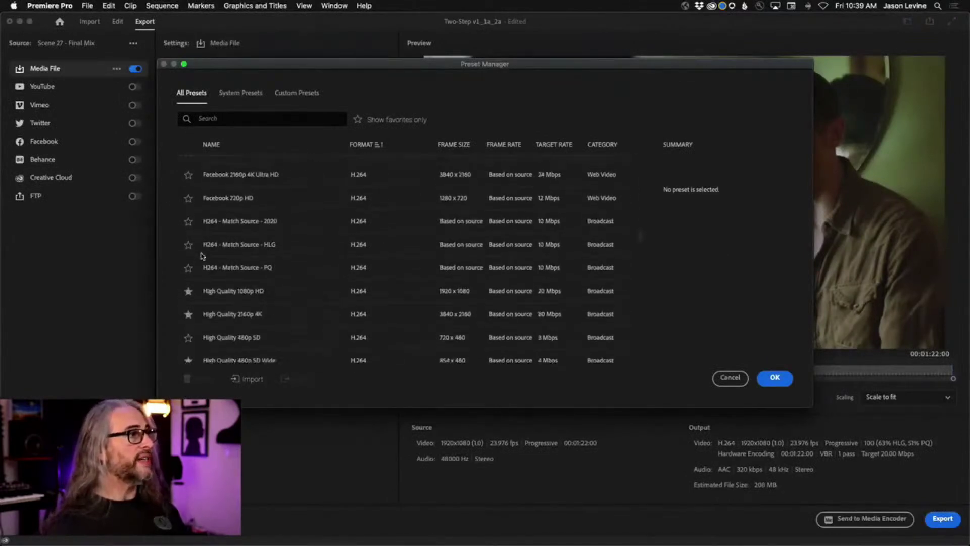
scroll(201, 256, "down", 8)
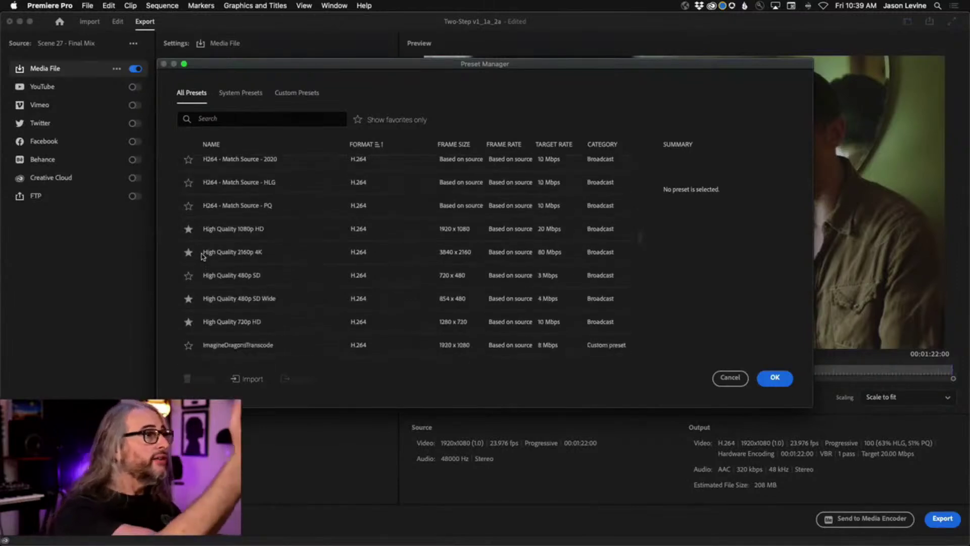
scroll(202, 256, "down", 5)
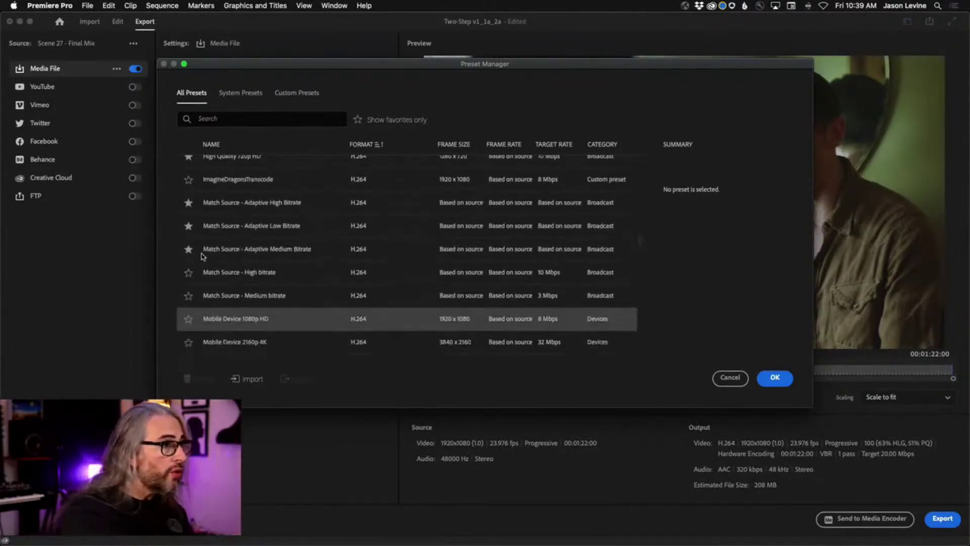
scroll(201, 256, "down", 9)
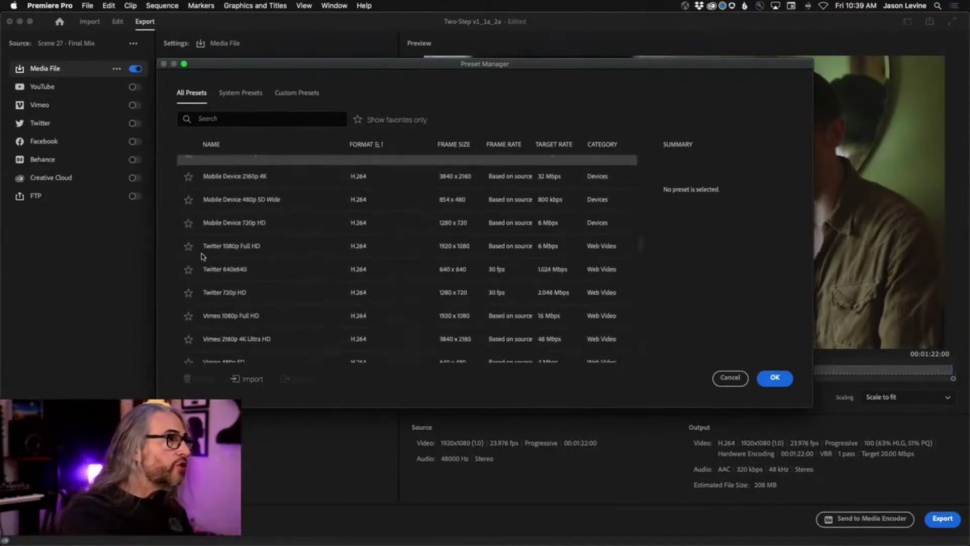
scroll(201, 256, "down", 7)
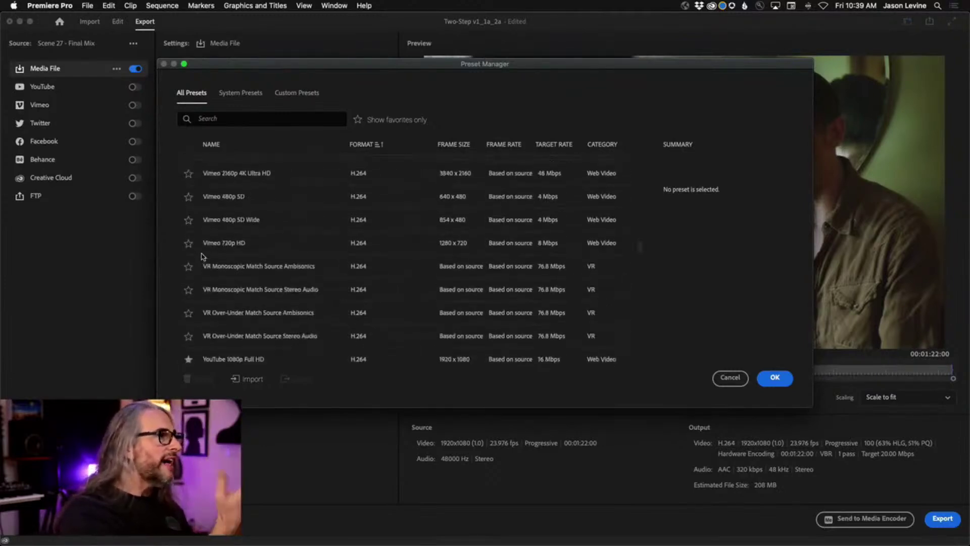
scroll(201, 257, "down", 6)
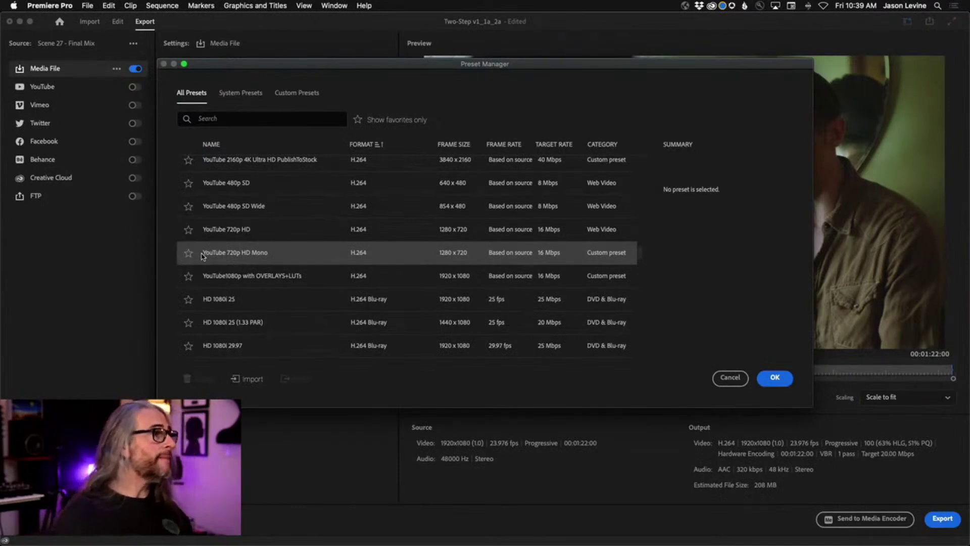
- Apply the YouTube 720p HD preset to the Media File export and check the short preset list
left_click(240, 234)
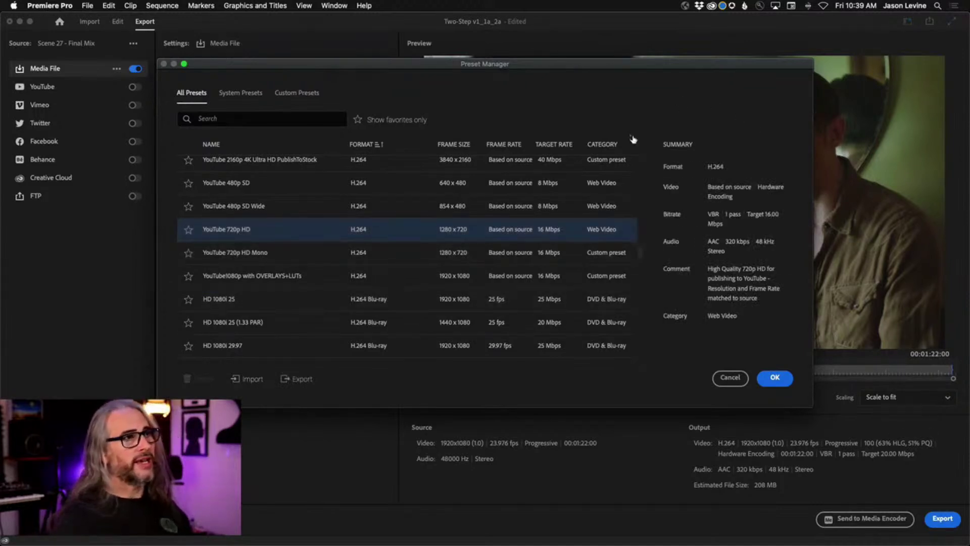
left_click(780, 380)
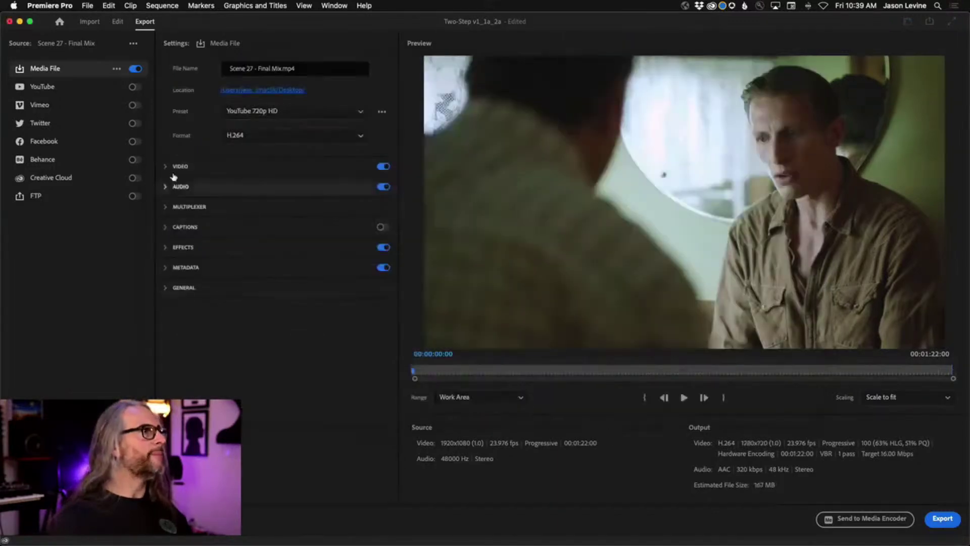
left_click(314, 112)
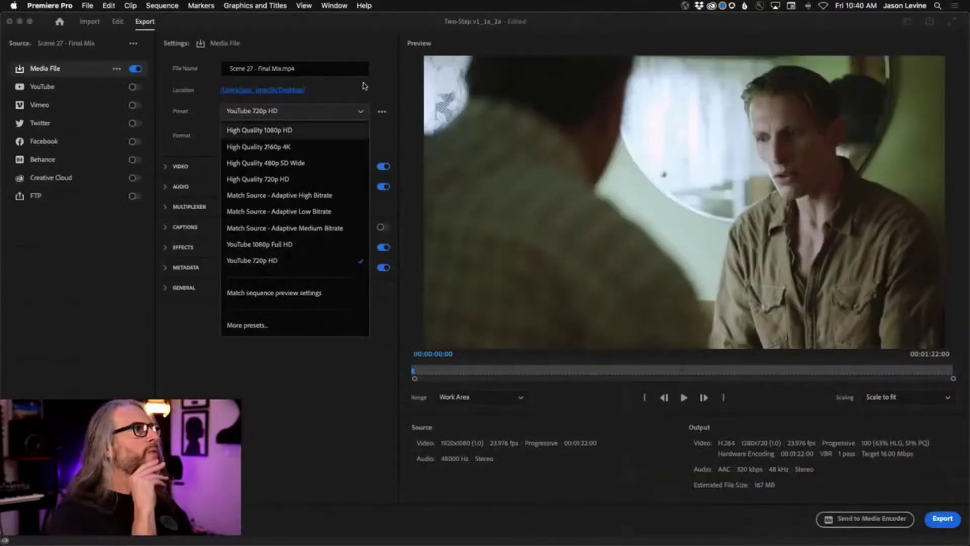
- Try the High Quality 1080p HD preset and the YouTube 1080p Full HD preset on the Media File export
left_click(365, 86)
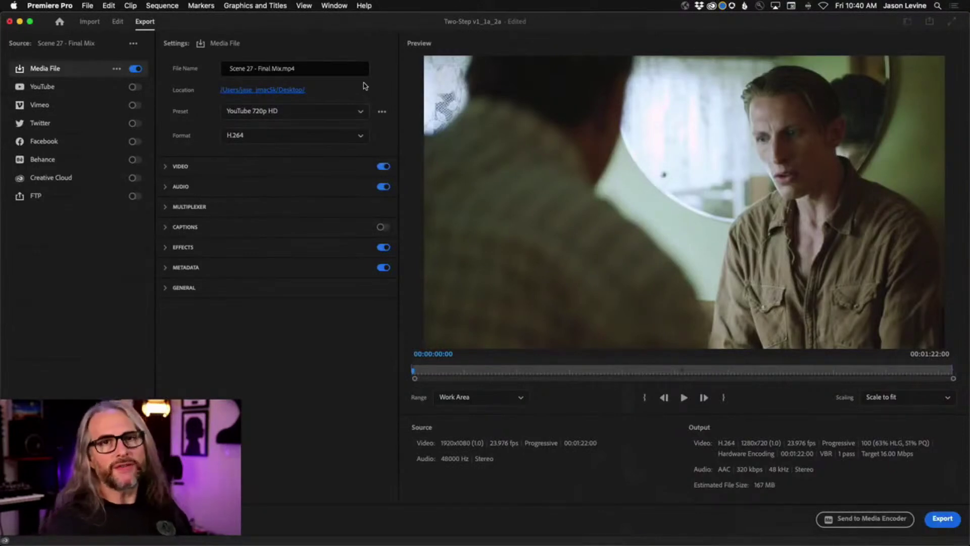
left_click(354, 111)
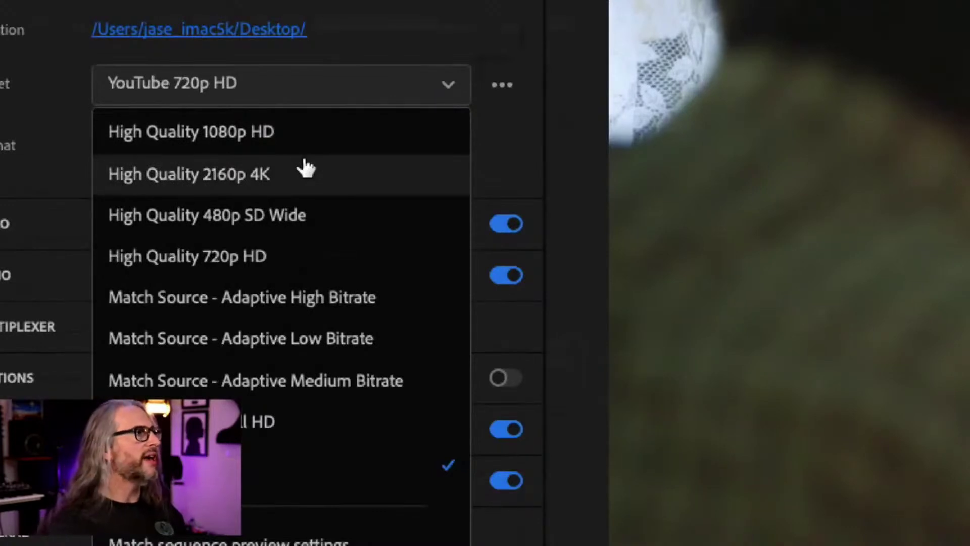
left_click(298, 134)
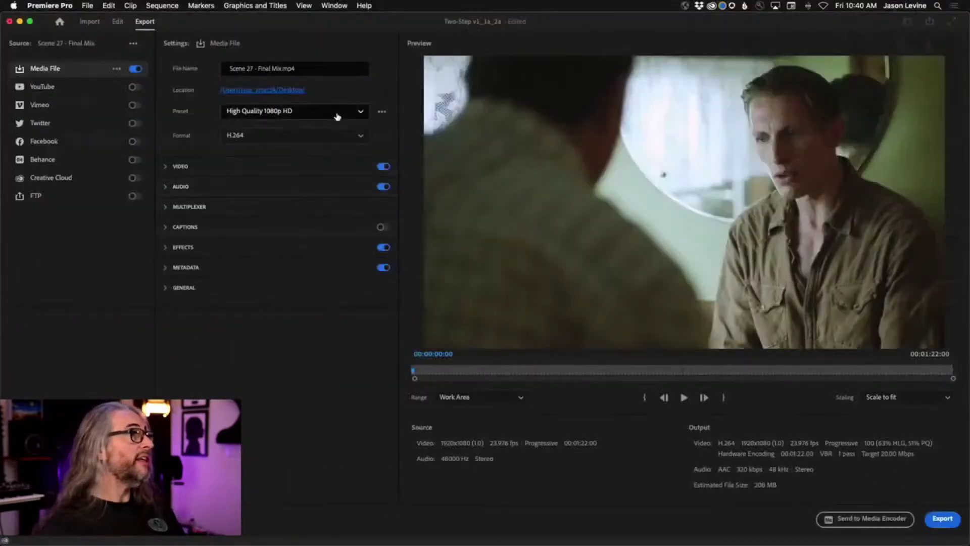
left_click(338, 112)
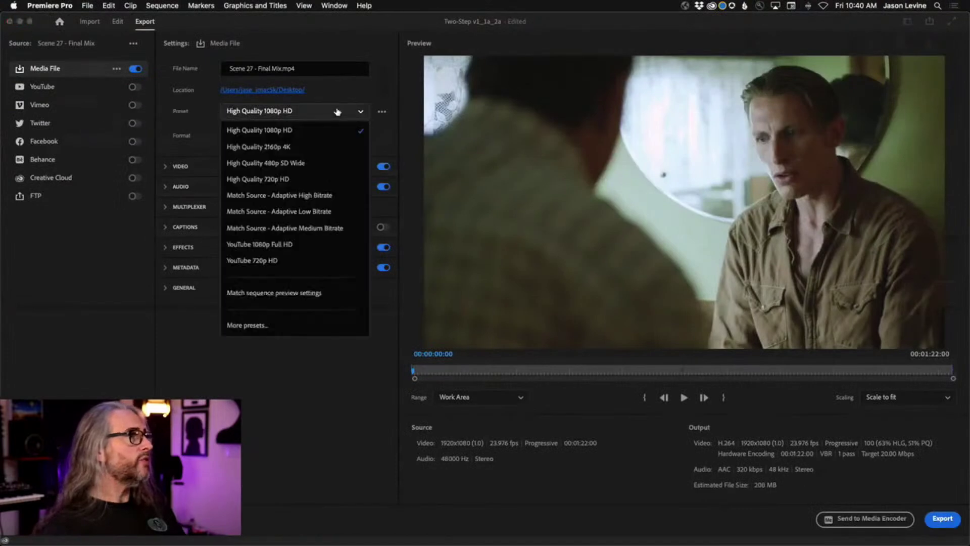
left_click(304, 246)
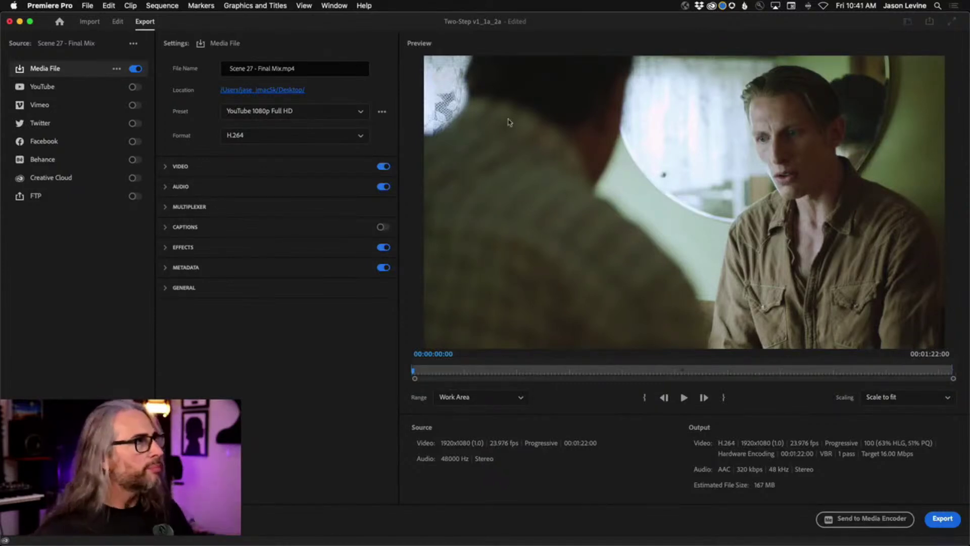
- Apply the Match Source - Adaptive High Bitrate preset to the Media File export and expand its Video settings
left_click(360, 112)
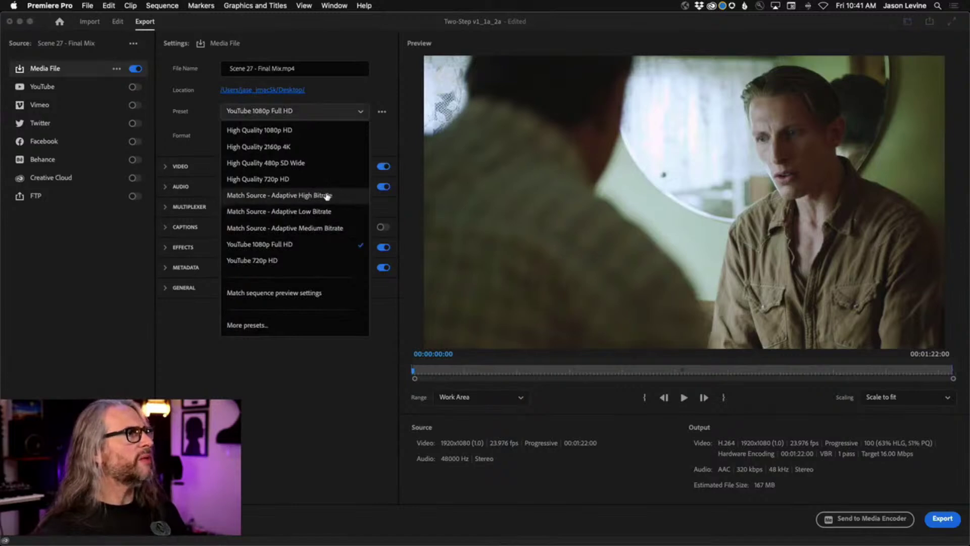
left_click(285, 197)
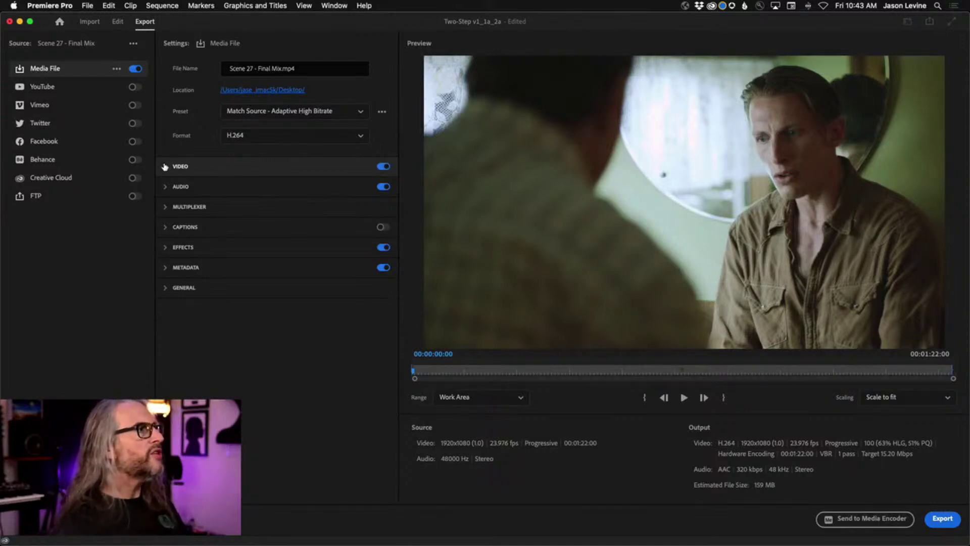
left_click(166, 166)
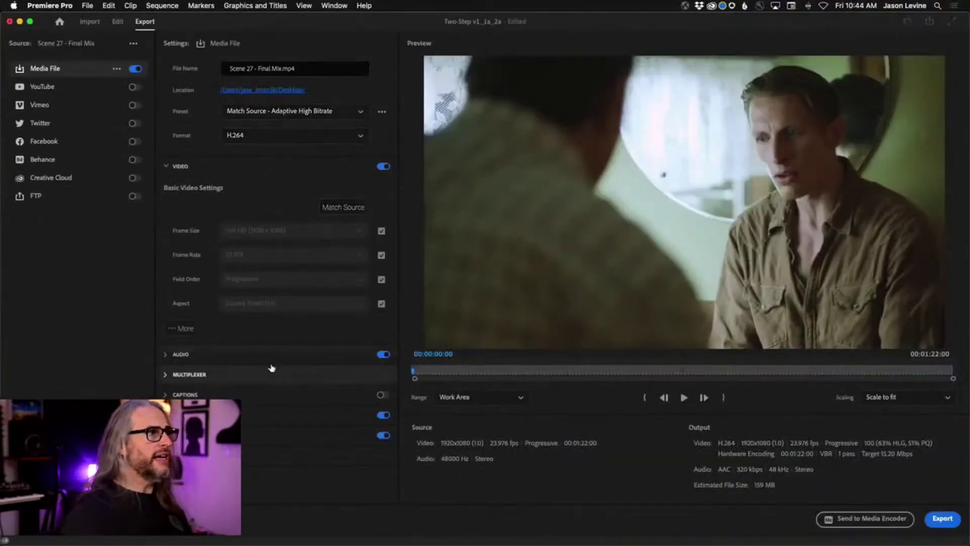
- Turn off source matching for frame size, frame rate, field order and aspect in the basic video settings
left_click(381, 231)
left_click(381, 256)
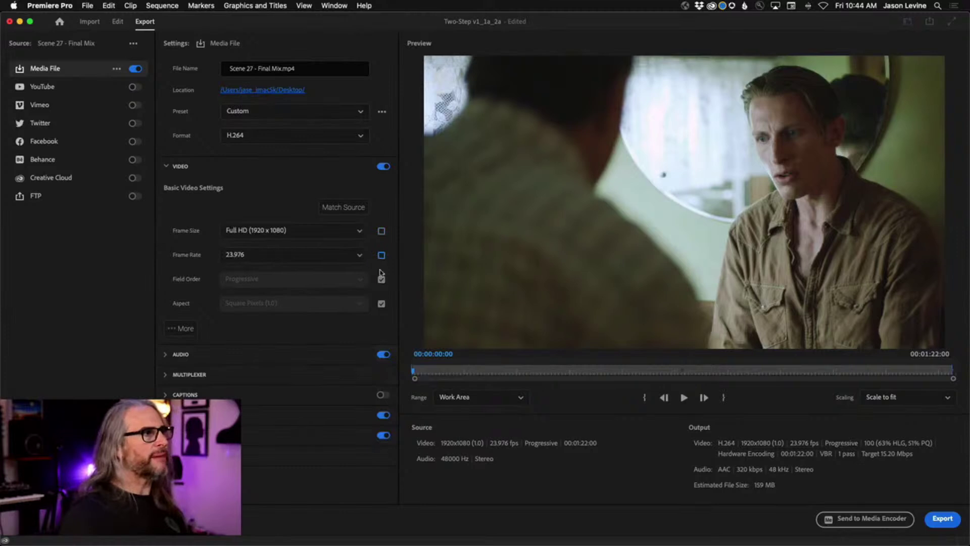
left_click(382, 280)
left_click(382, 303)
- Look through the available pixel aspect ratios and field order options in the basic video settings
left_click(334, 306)
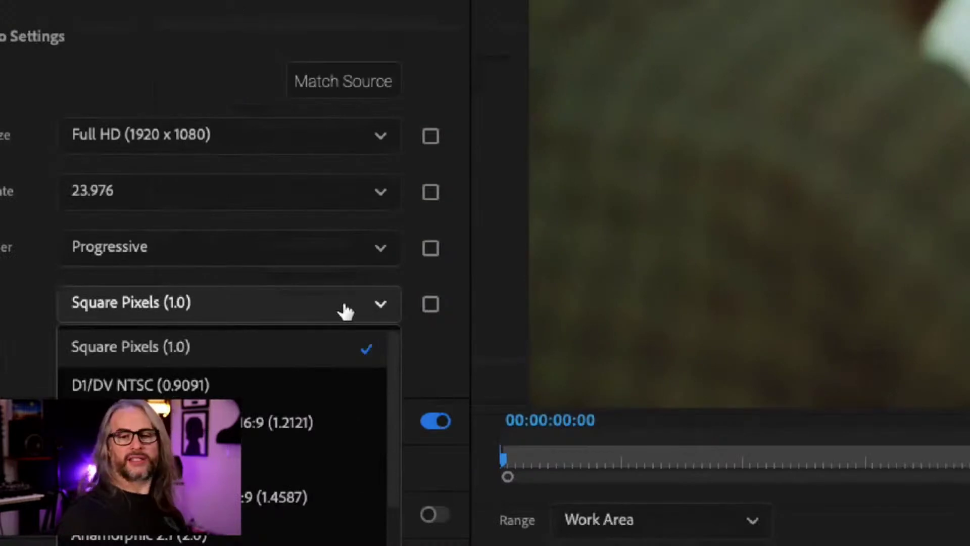
scroll(297, 528, "down", 1)
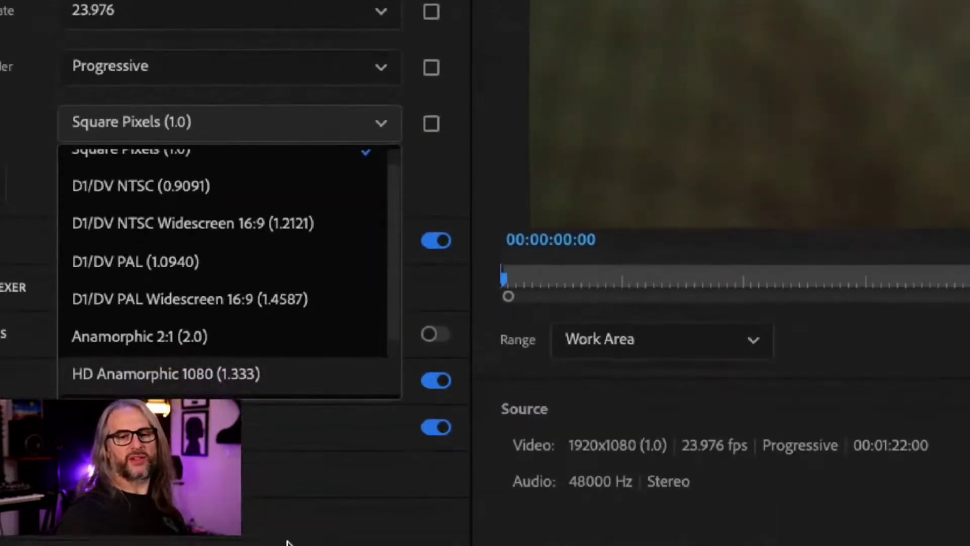
scroll(249, 316, "down", 4)
scroll(251, 312, "up", 5)
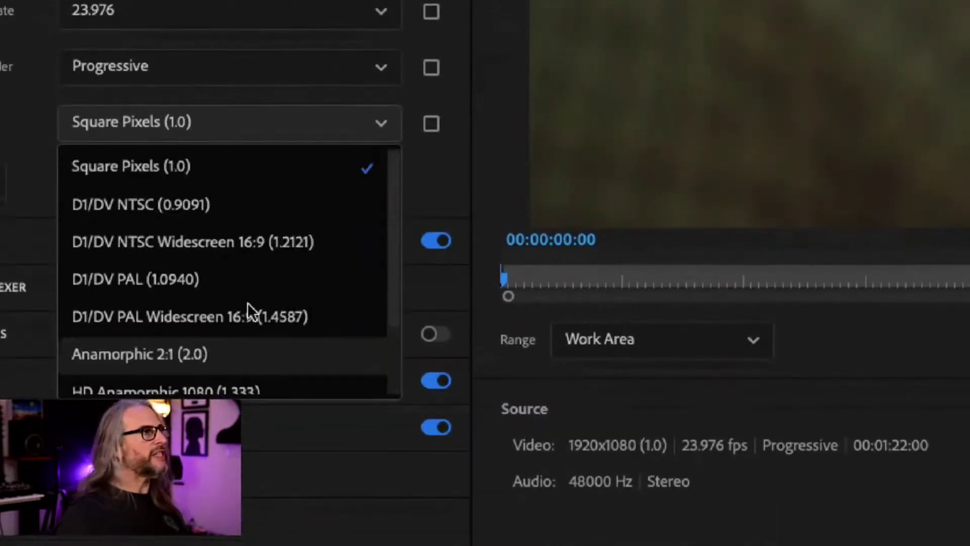
left_click(381, 137)
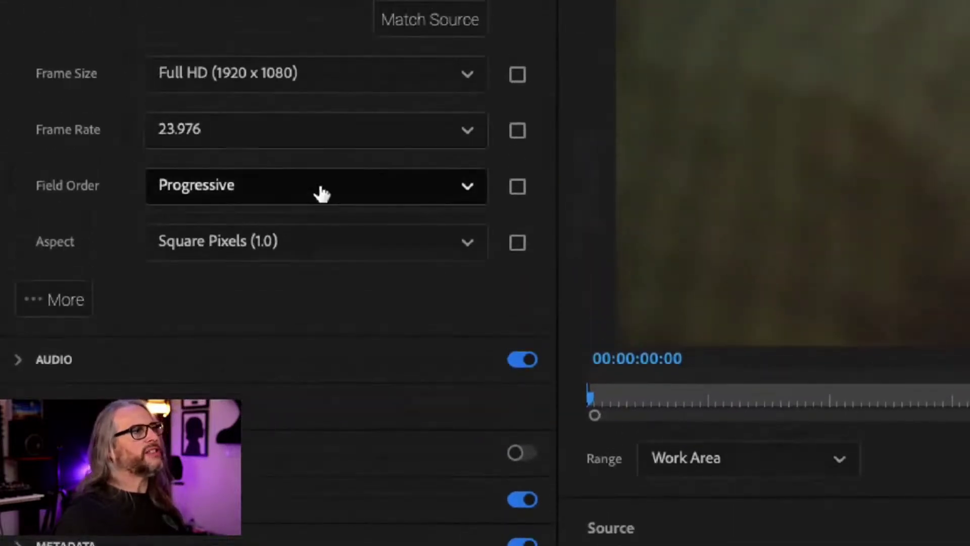
left_click(321, 194)
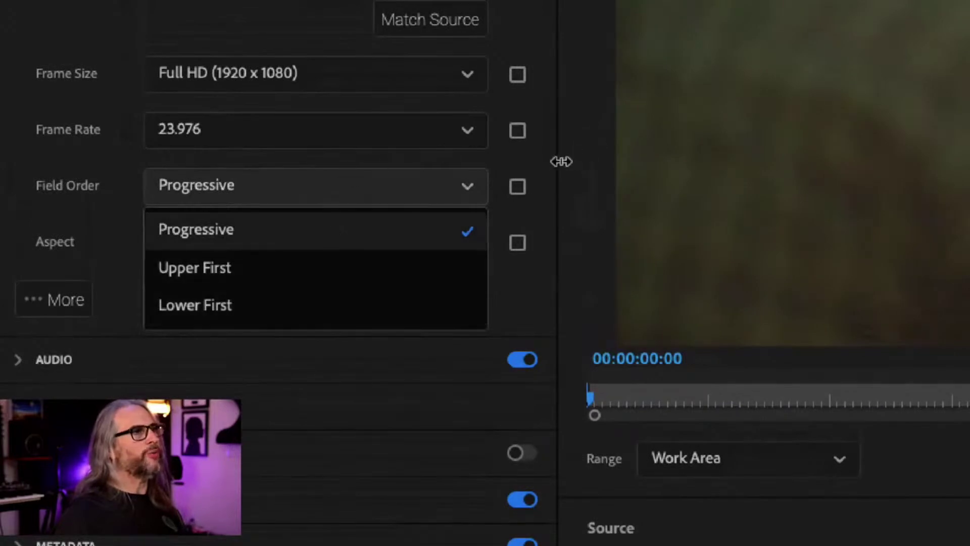
left_click(536, 147)
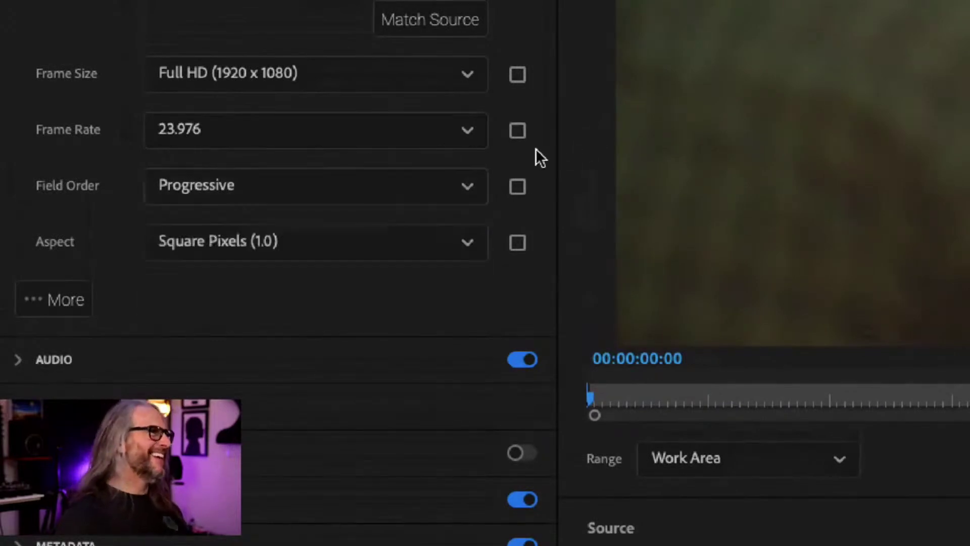
left_click(346, 190)
left_click(512, 162)
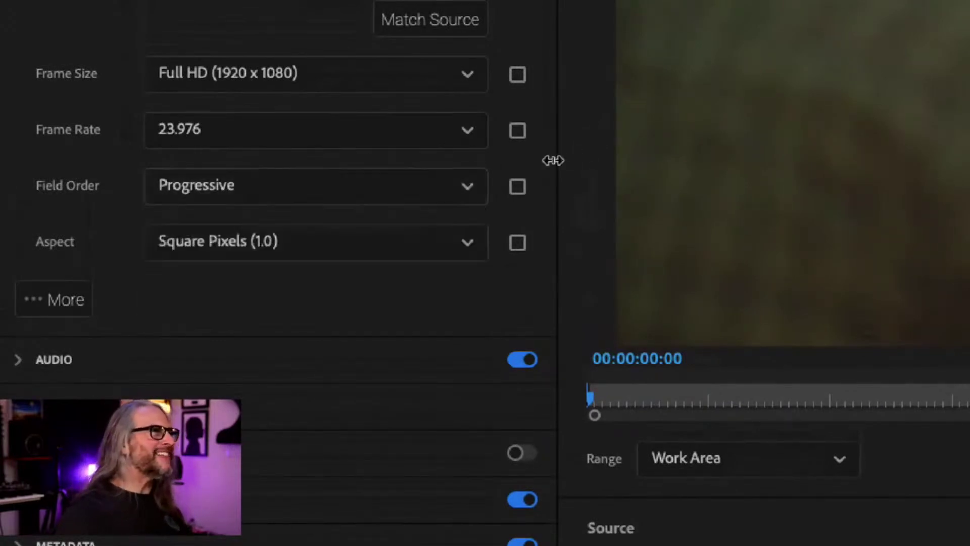
scroll(217, 16, "up", 2)
scroll(218, 7, "up", 1)
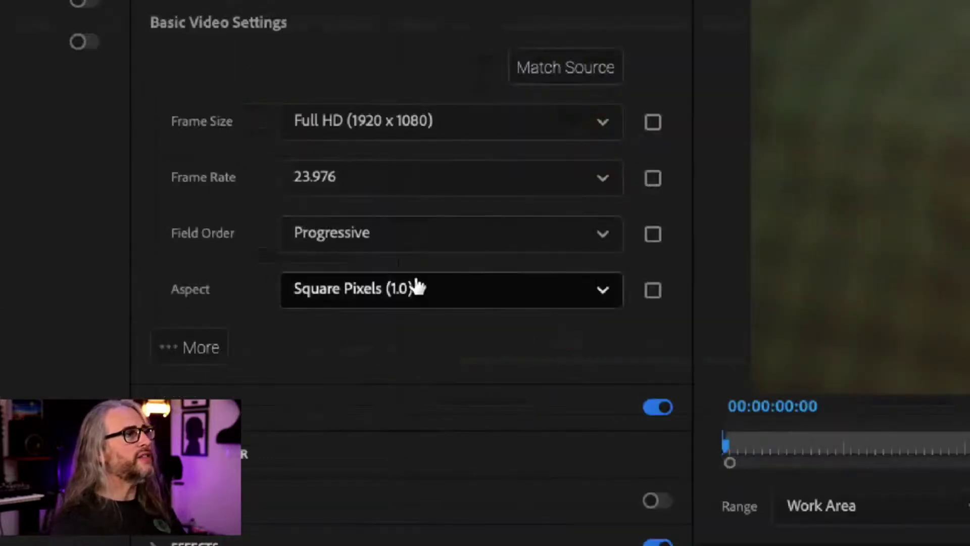
- Reveal the additional basic video settings and examine the maximum depth, render quality, alpha channel and time interpolation options
left_click(187, 353)
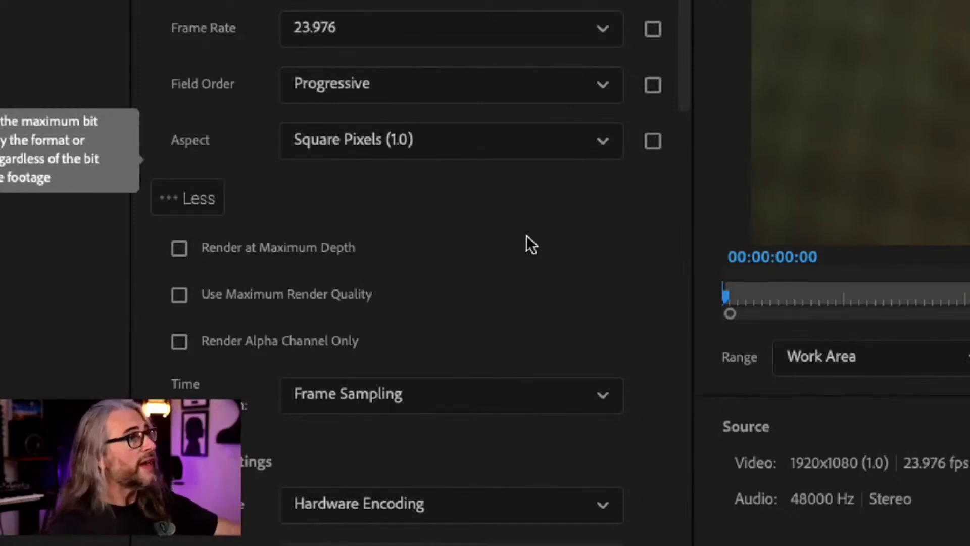
mouse_move(269, 296)
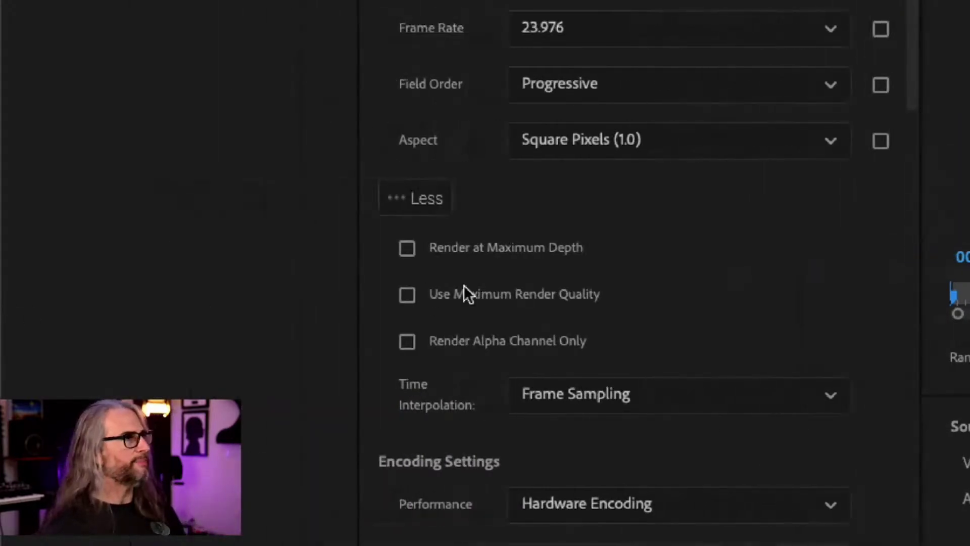
mouse_move(489, 290)
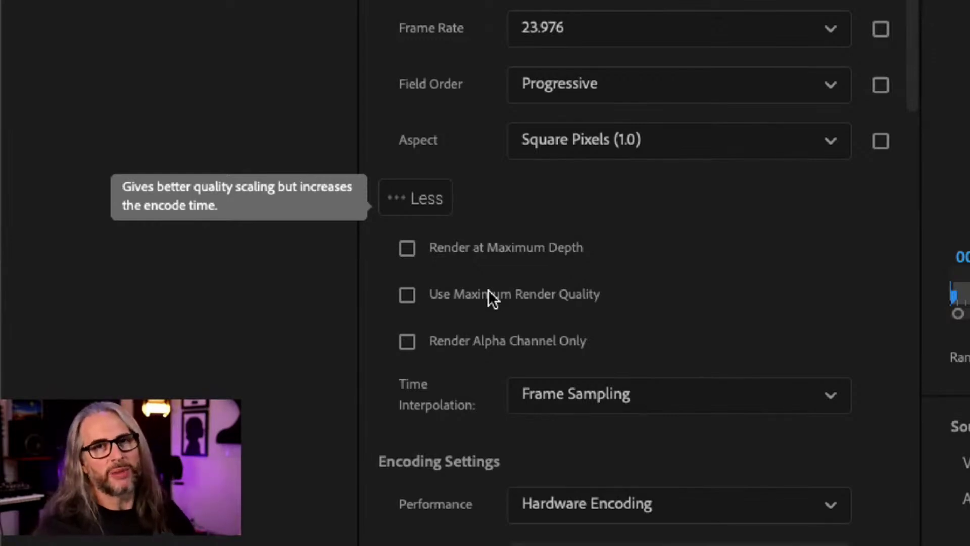
mouse_move(454, 349)
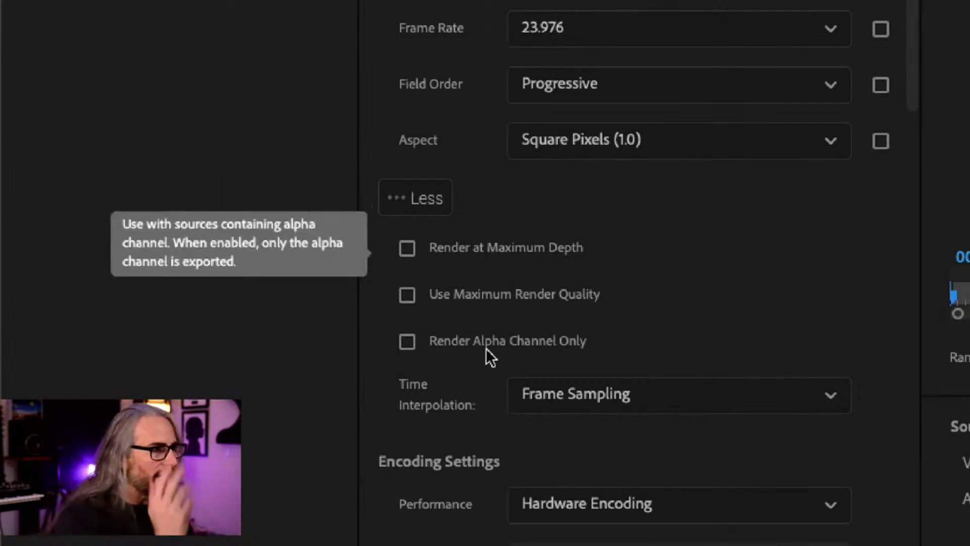
scroll(886, 457, "down", 2)
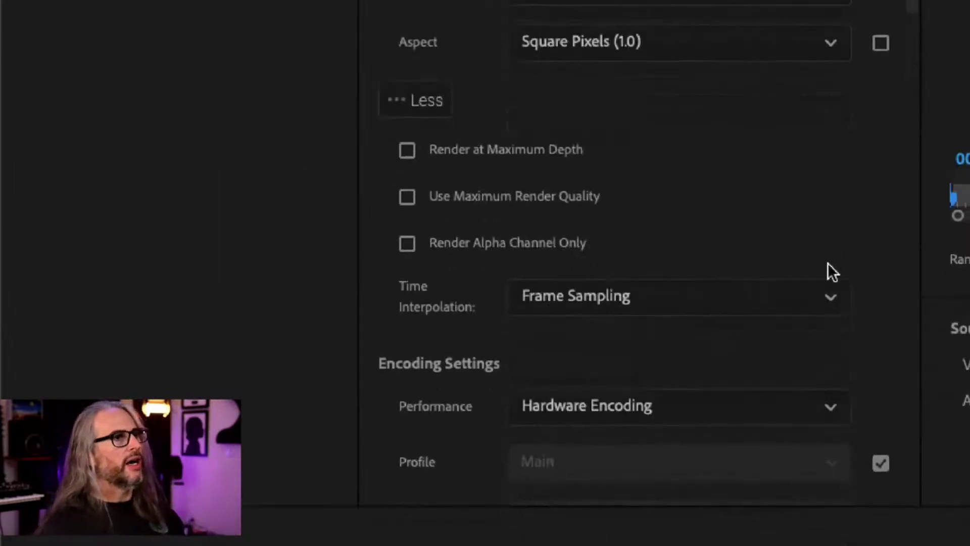
mouse_move(814, 300)
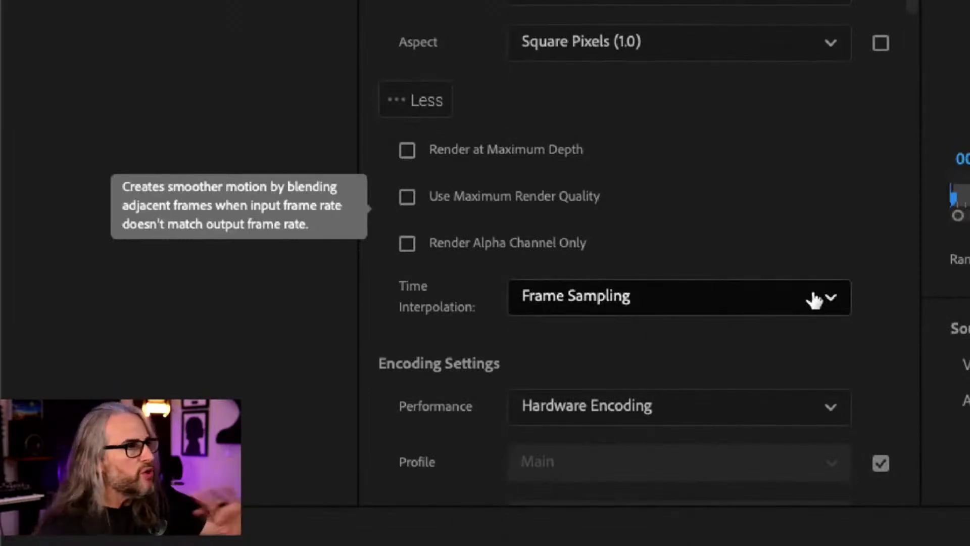
left_click(814, 300)
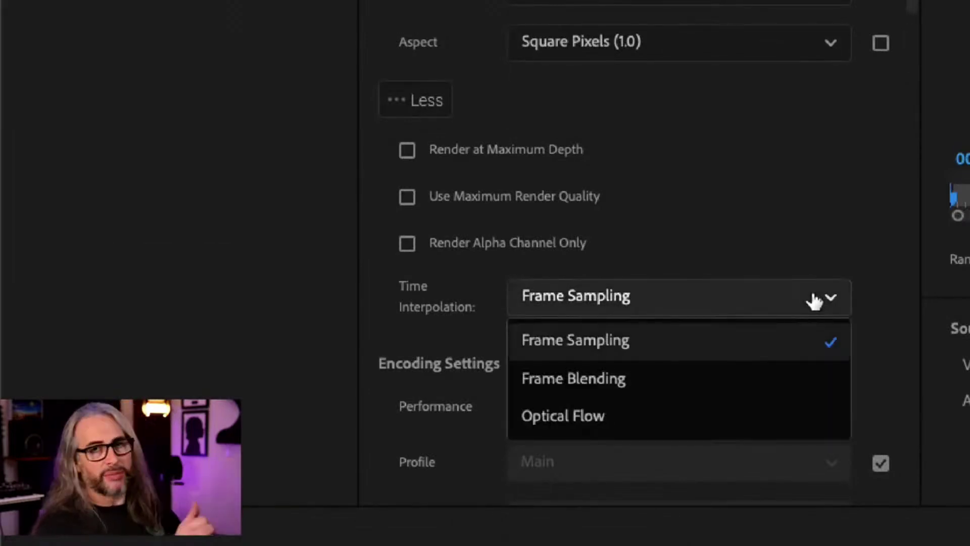
left_click(805, 236)
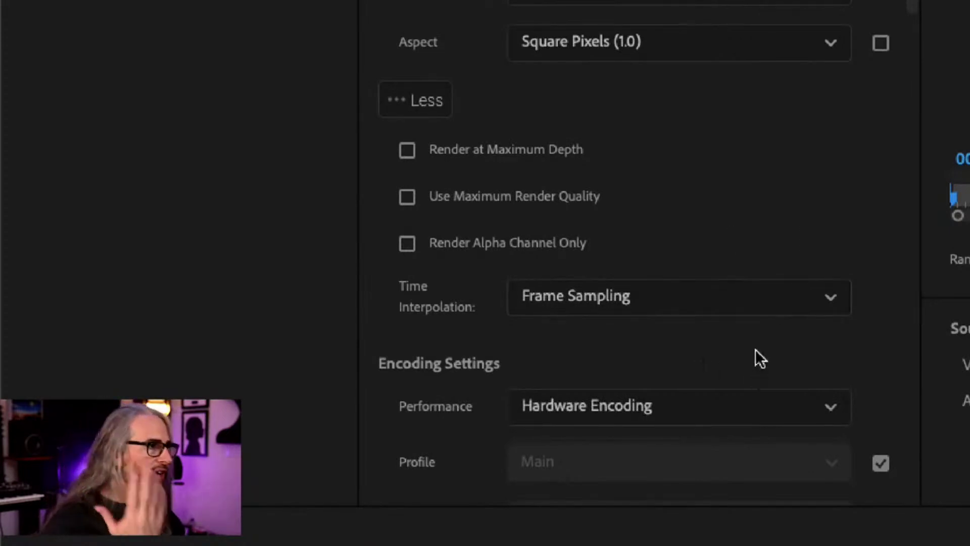
- Check the Performance choices in the video Encoding Settings
scroll(756, 350, "down", 5)
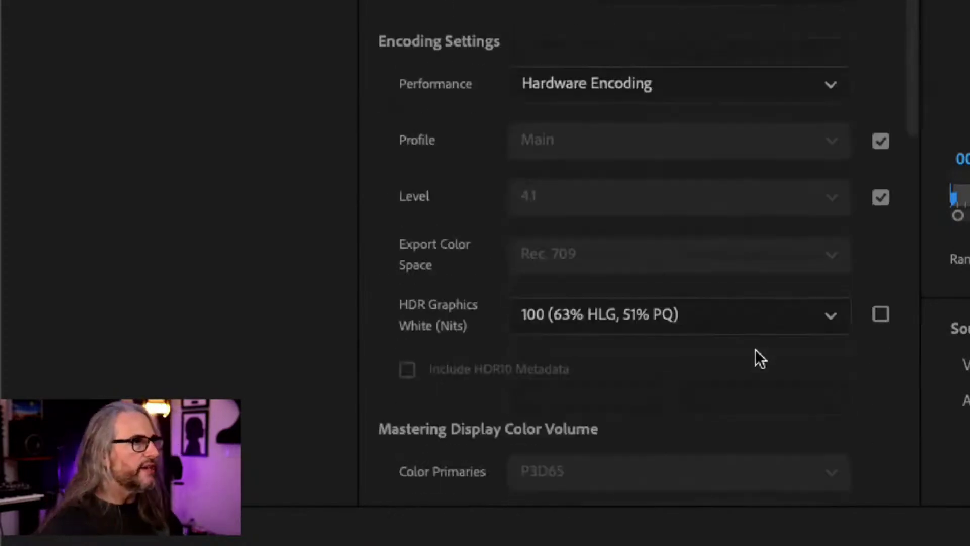
left_click(790, 98)
left_click(755, 28)
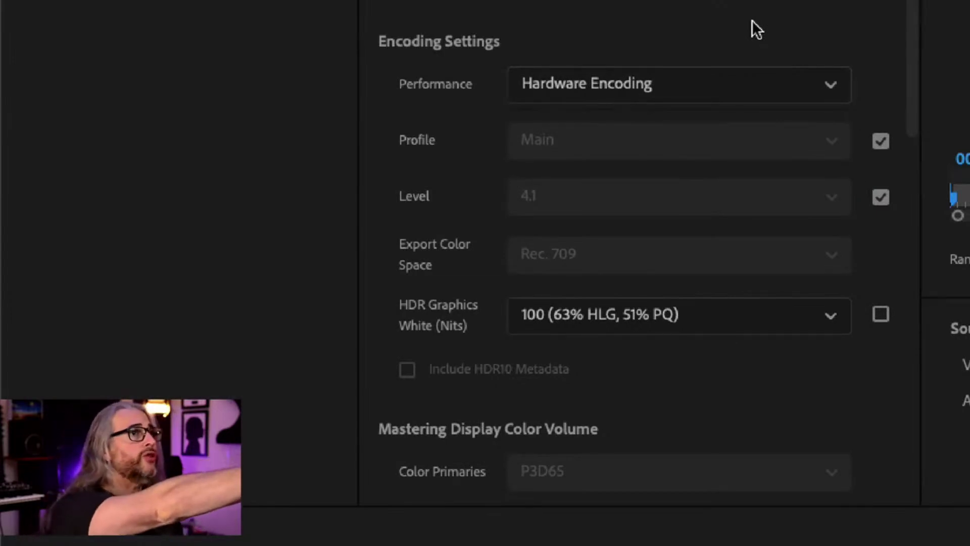
- Turn off source matching for the encoding Profile, check its options, and turn matching on again
left_click(880, 142)
left_click(822, 152)
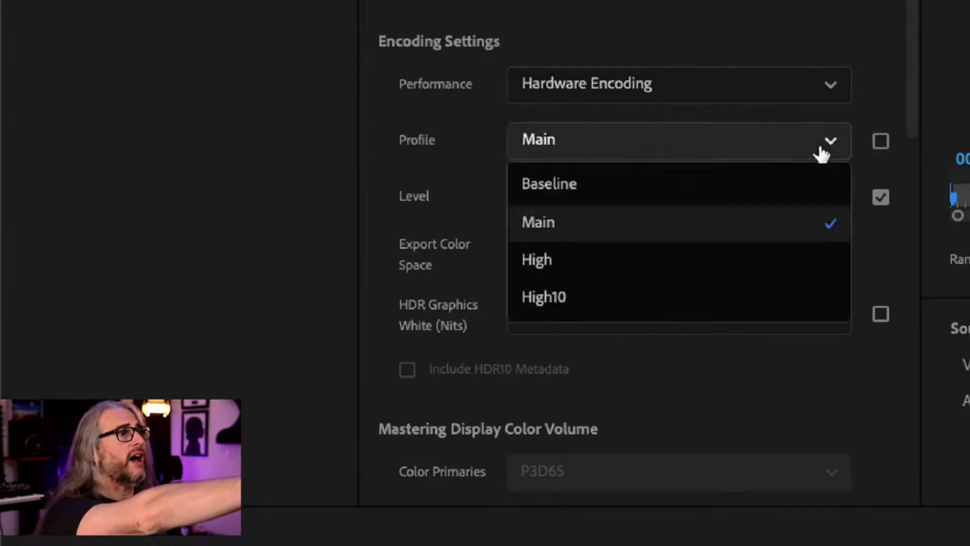
left_click(884, 143)
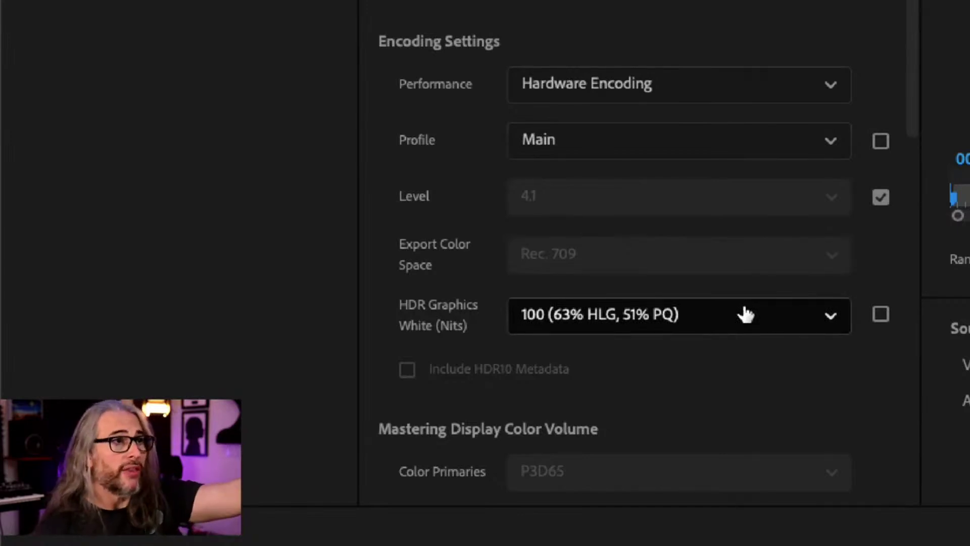
left_click(881, 141)
- Set the video bitrate encoding to CBR with a target bitrate of 20 Mbps
scroll(747, 354, "down", 6)
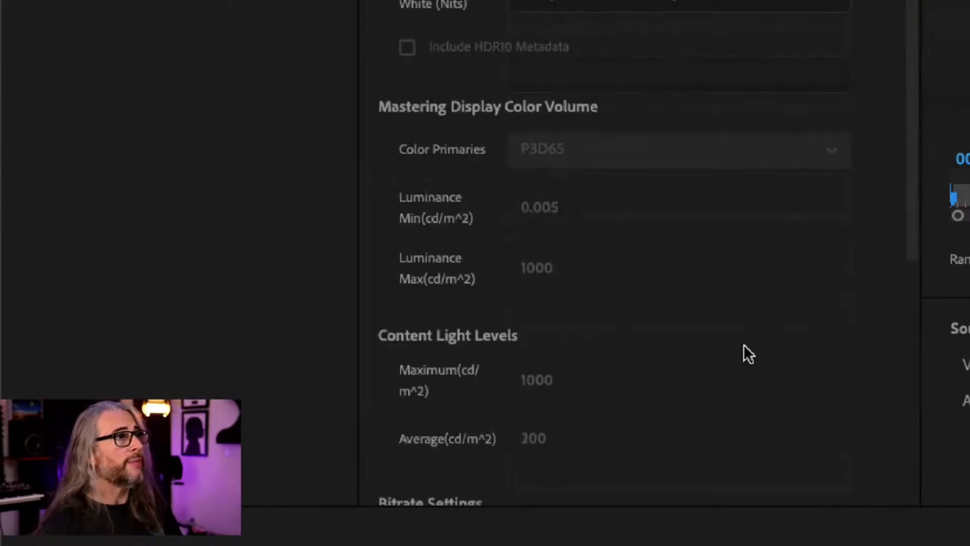
scroll(743, 341, "down", 2)
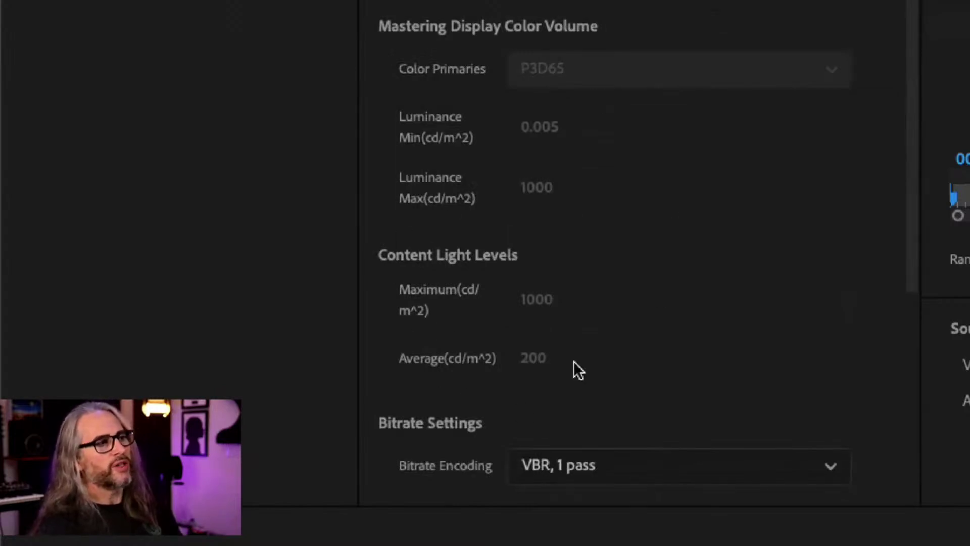
left_click_drag(910, 273, 912, 397)
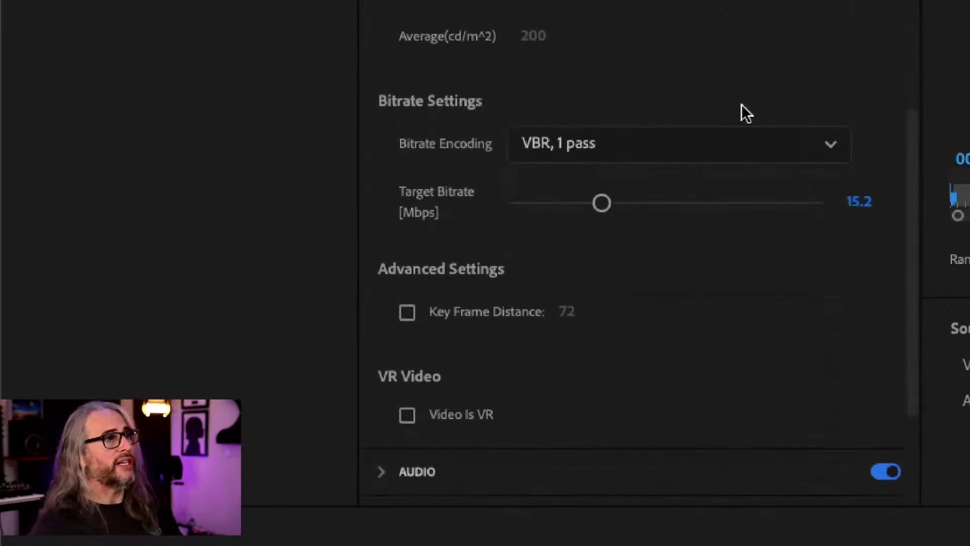
left_click(782, 148)
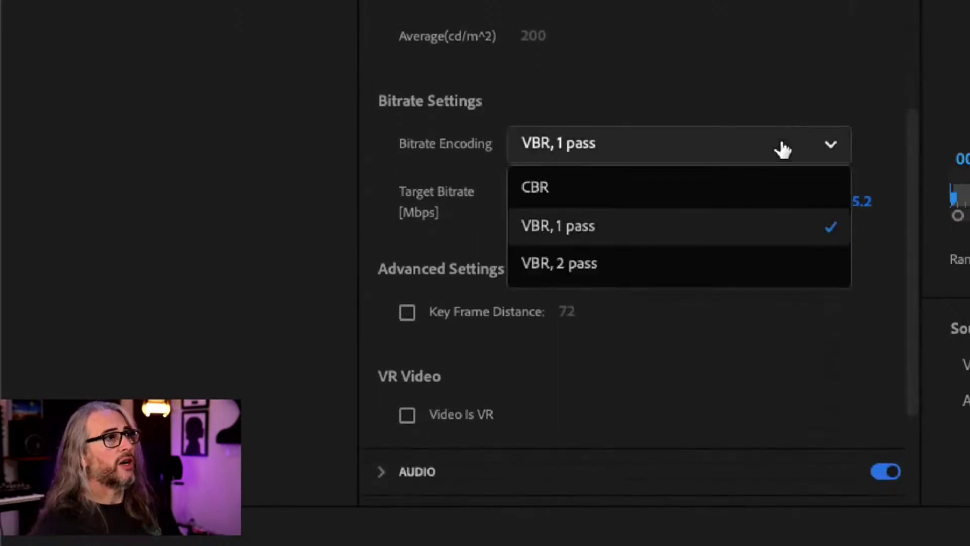
left_click(645, 188)
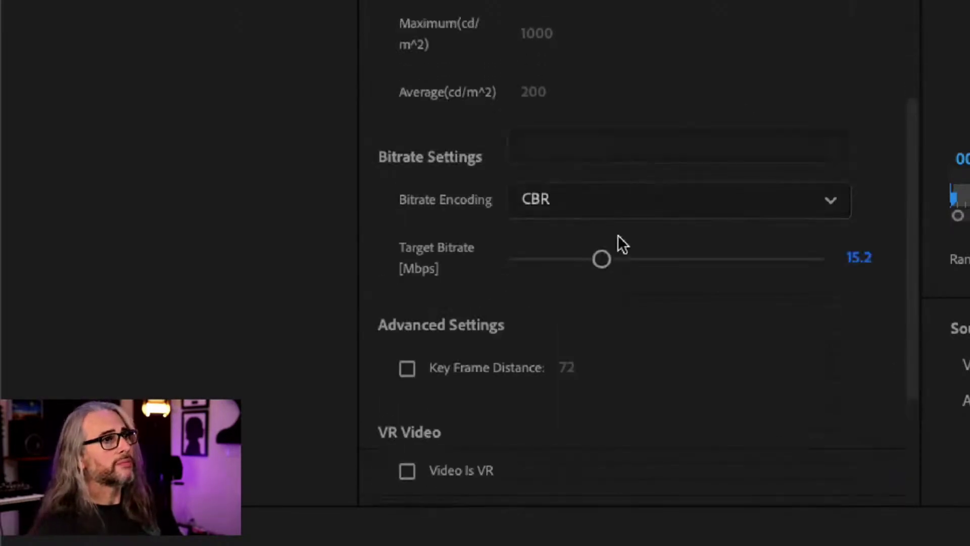
left_click(868, 268)
type("20")
key("Return")
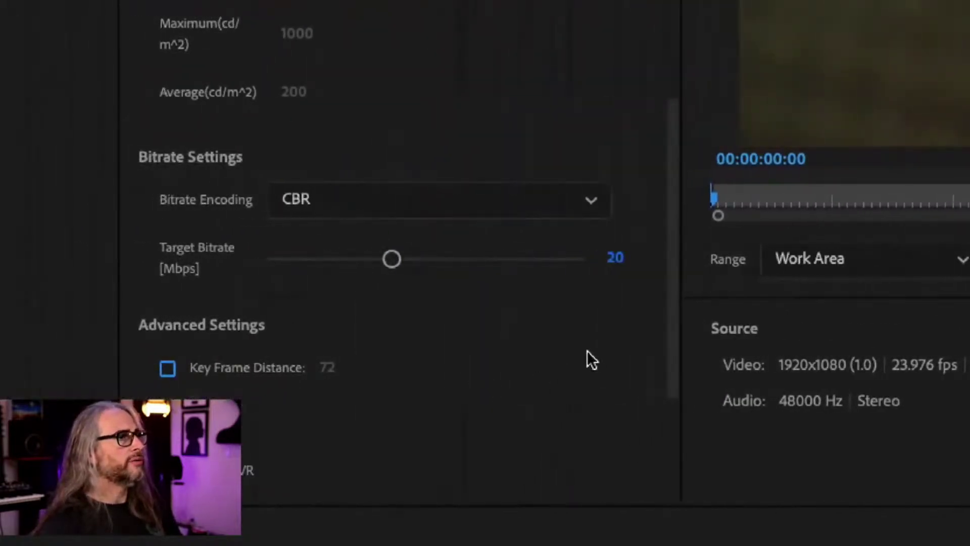
- Review the advanced and VR video settings, and hide the additional basic video settings
left_click_drag(671, 329, 673, 408)
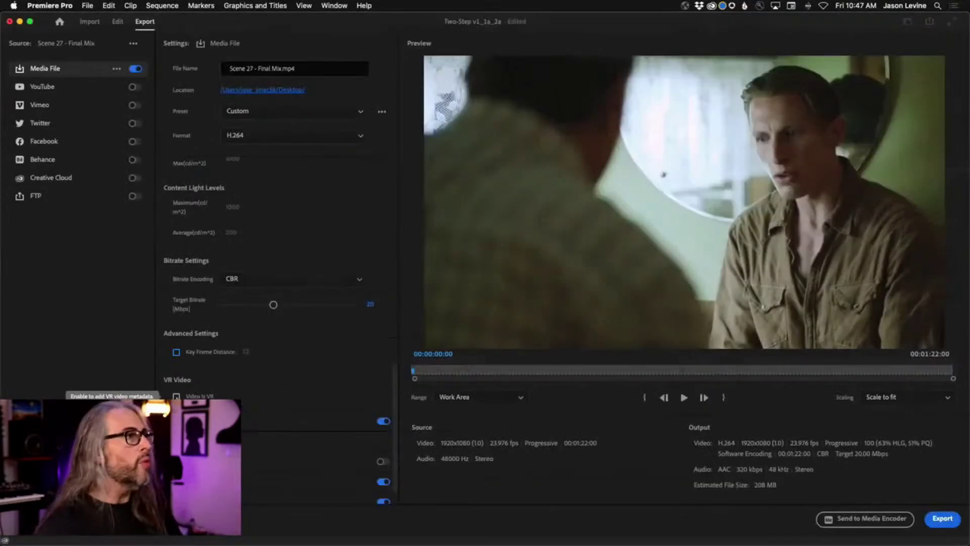
scroll(227, 259, "up", 10)
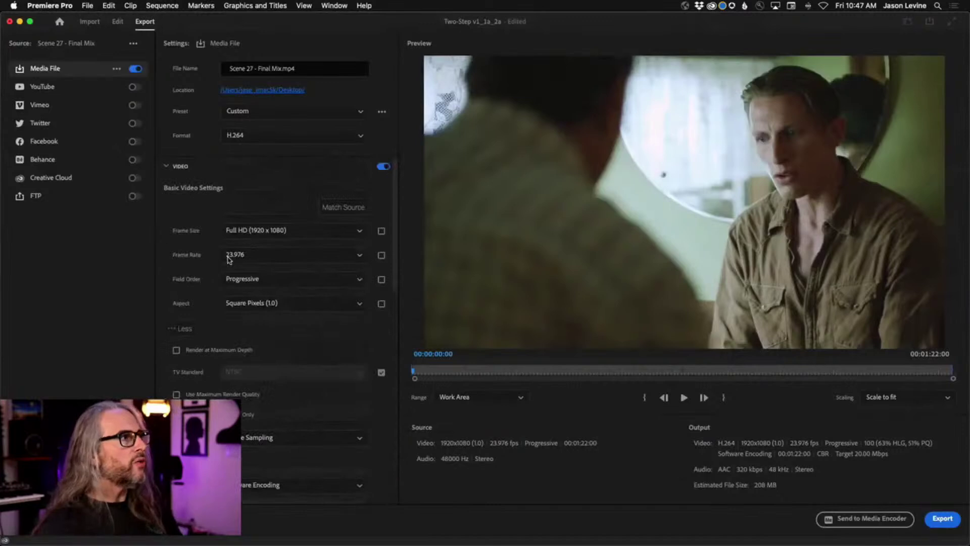
left_click(177, 329)
left_click(165, 166)
left_click(165, 166)
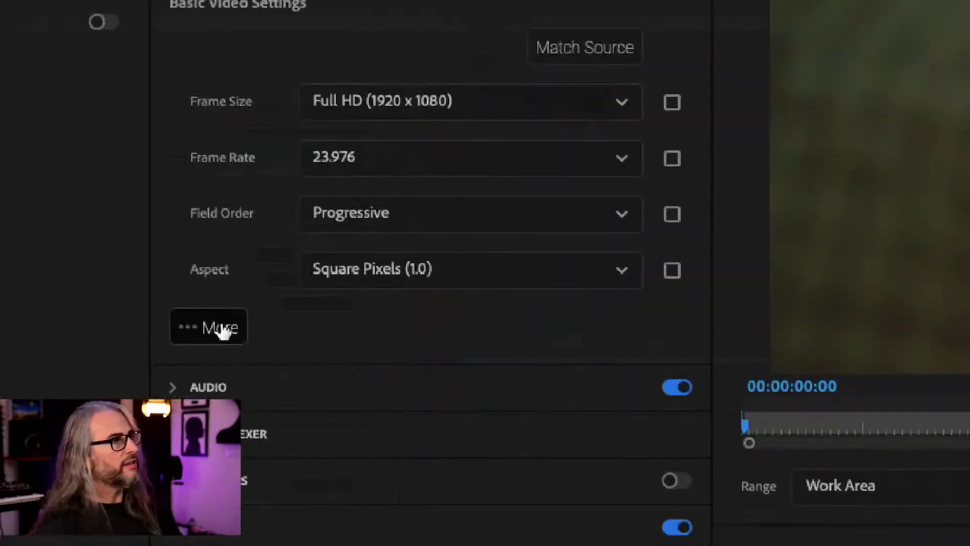
- Reveal the additional basic video settings again, skim the full list down to VR Video, and collapse the Video section
left_click(223, 333)
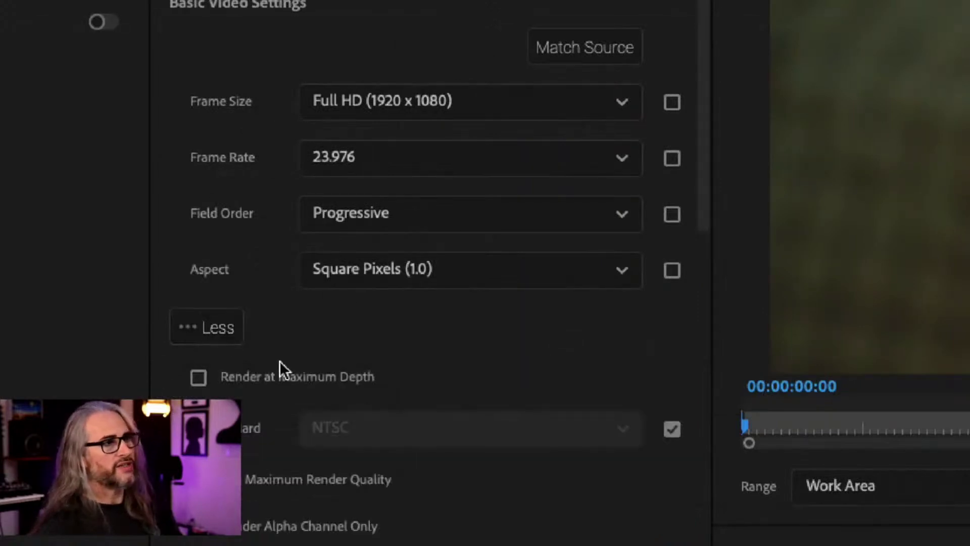
scroll(280, 359, "down", 5)
scroll(280, 359, "down", 15)
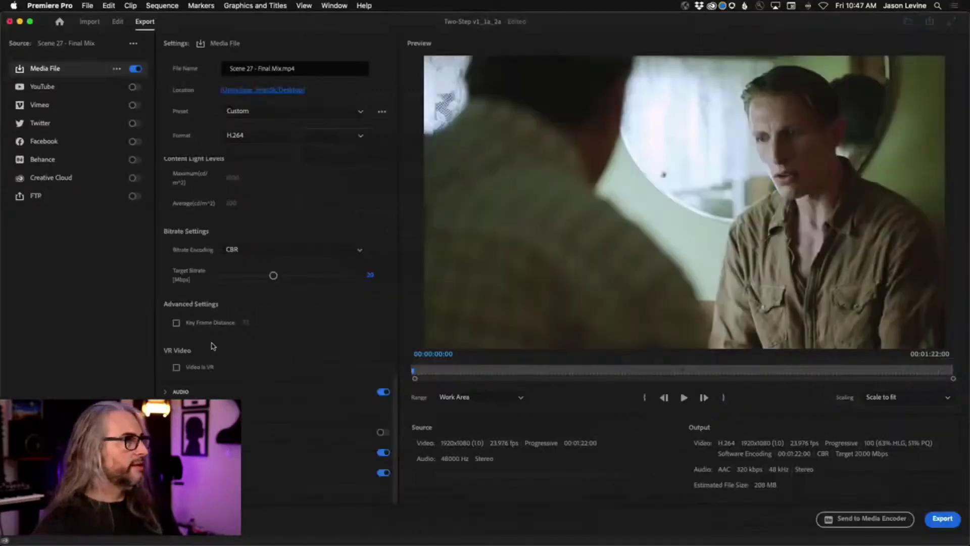
scroll(280, 359, "up", 10)
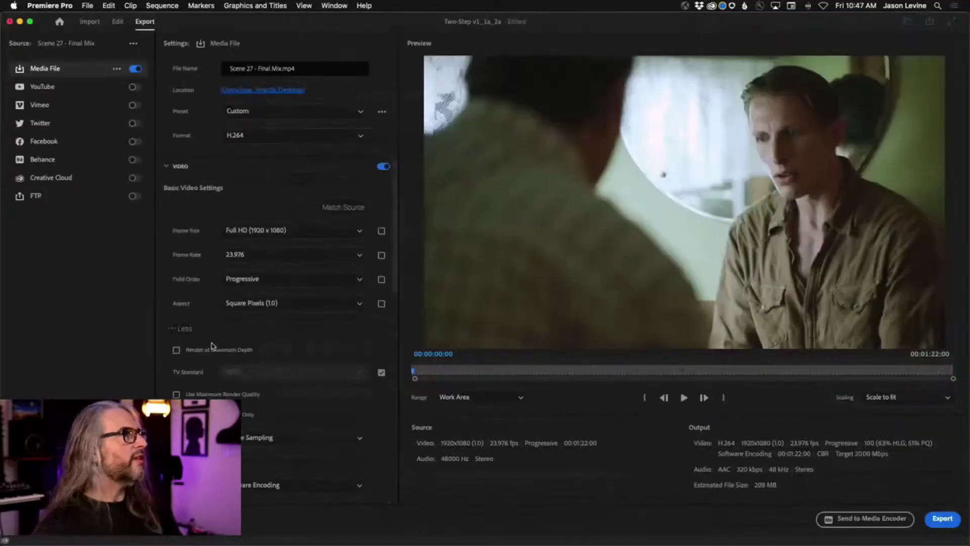
left_click(176, 329)
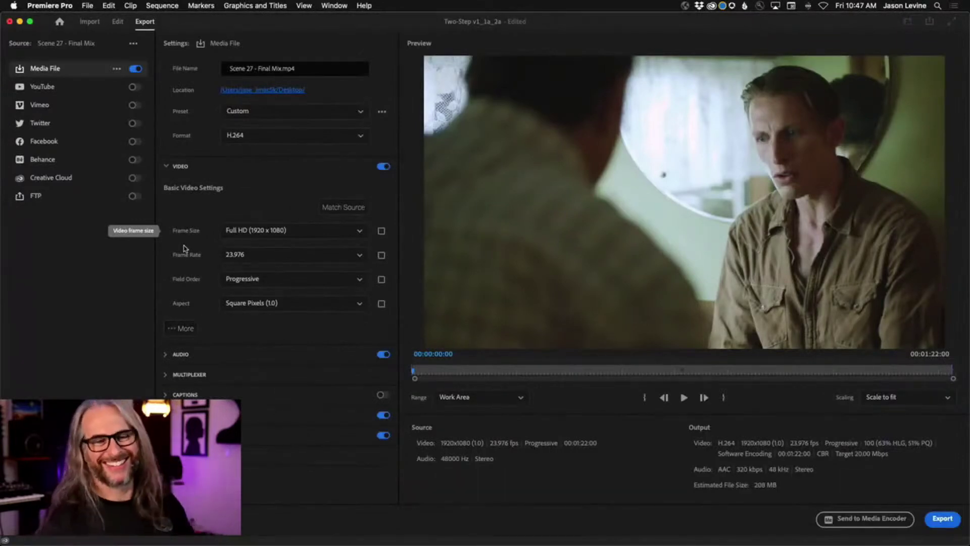
left_click(166, 167)
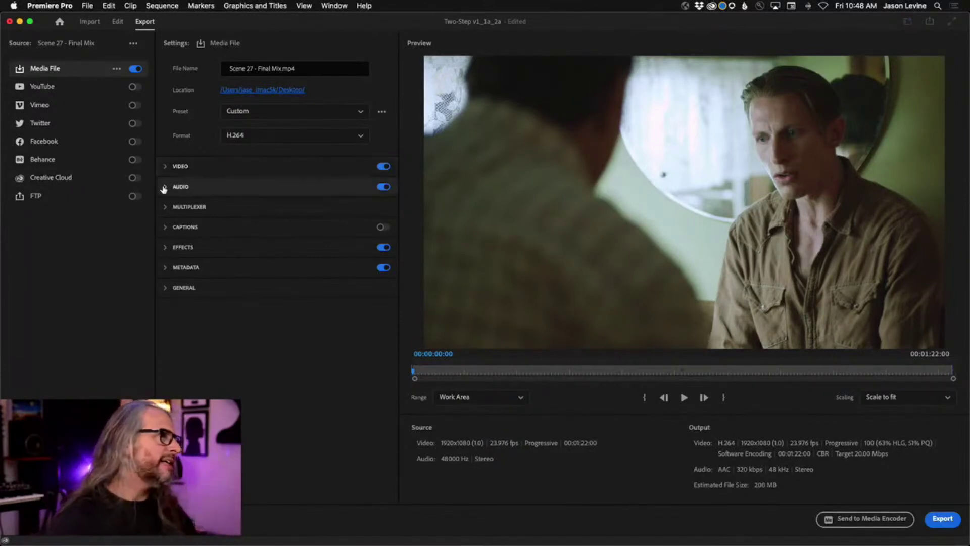
- Examine the audio format, codec, sample rate, channel and bitrate settings, and collapse the Audio section
left_click(163, 187)
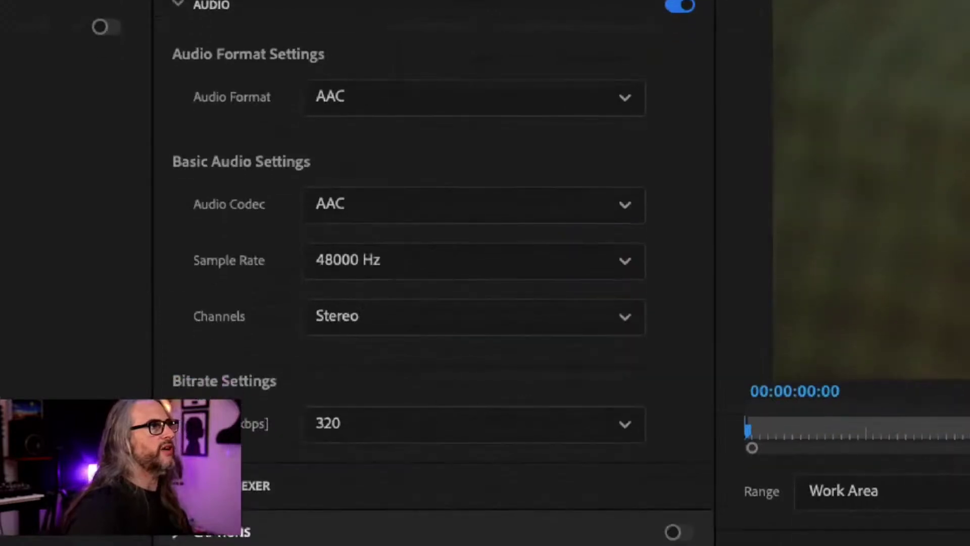
left_click(460, 138)
left_click(470, 41)
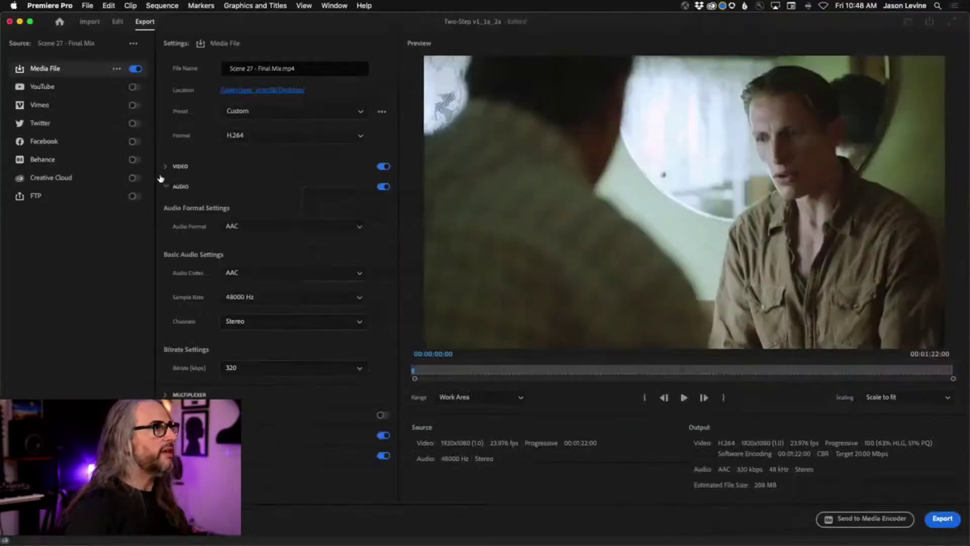
left_click(167, 187)
- Check the Multiplexer and Captions export settings, collapsing each section after viewing it
left_click(164, 208)
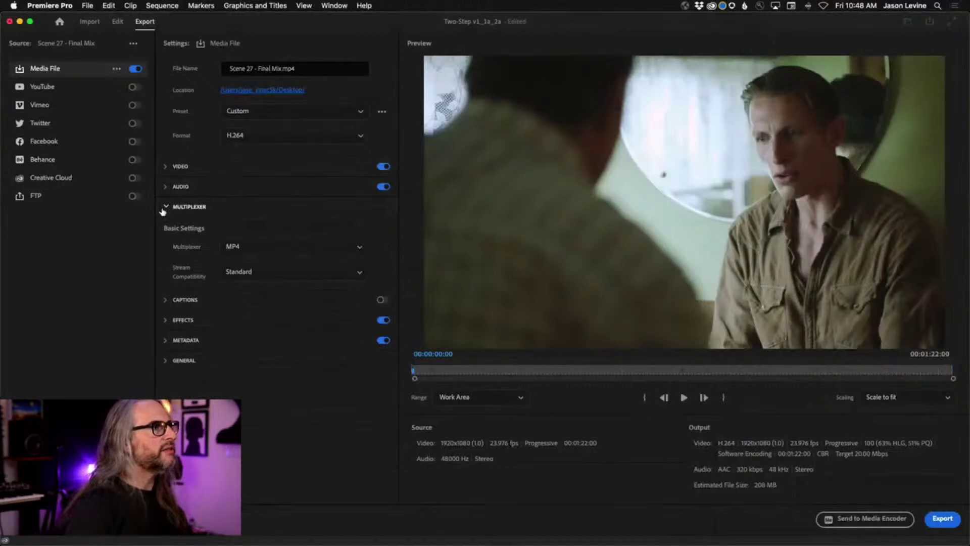
left_click(163, 210)
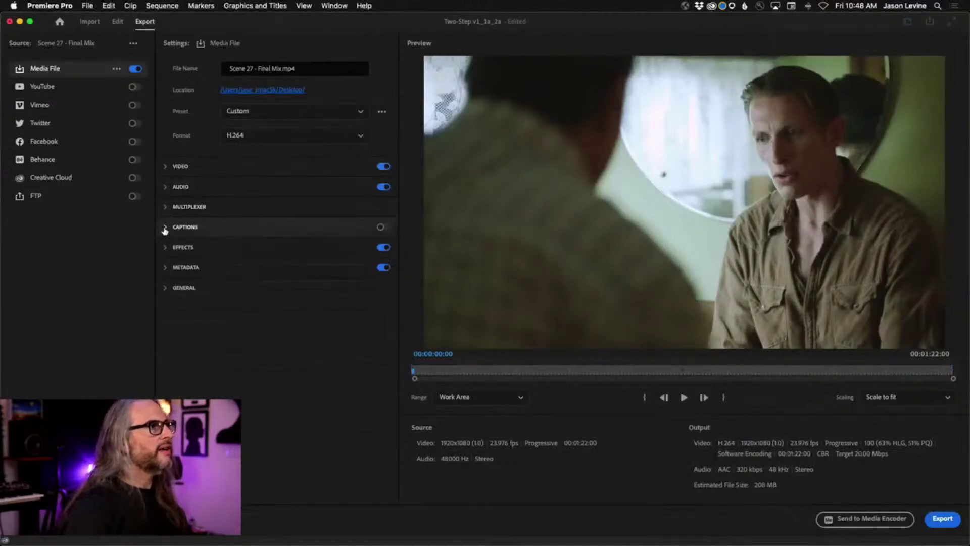
left_click(164, 228)
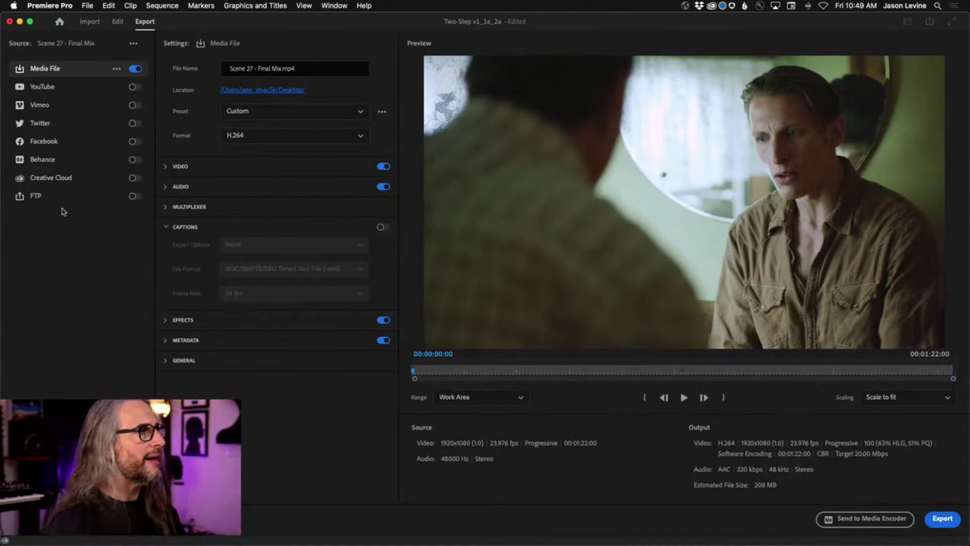
left_click(165, 228)
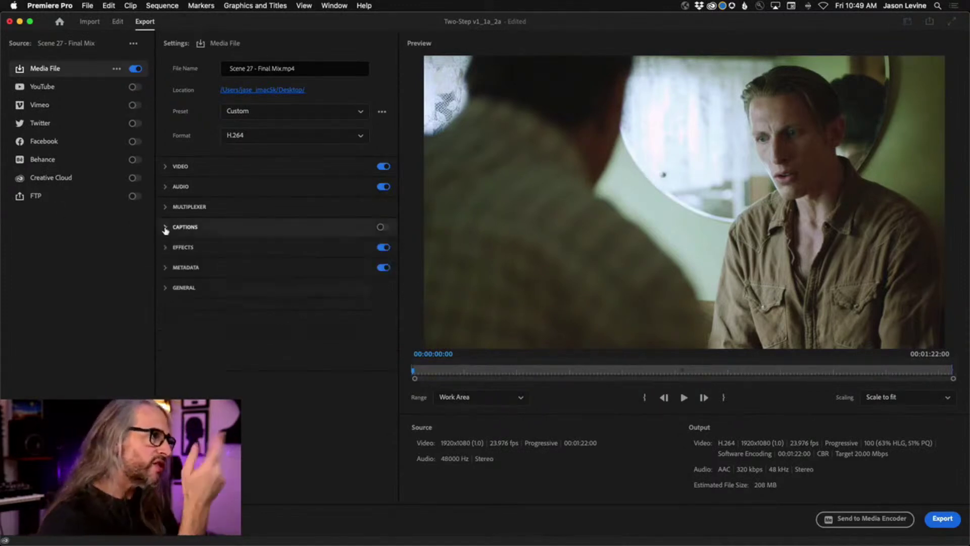
- Enable Lumetri Look / LUT in the export Effects, browse the available looks, and disable it again
left_click(166, 247)
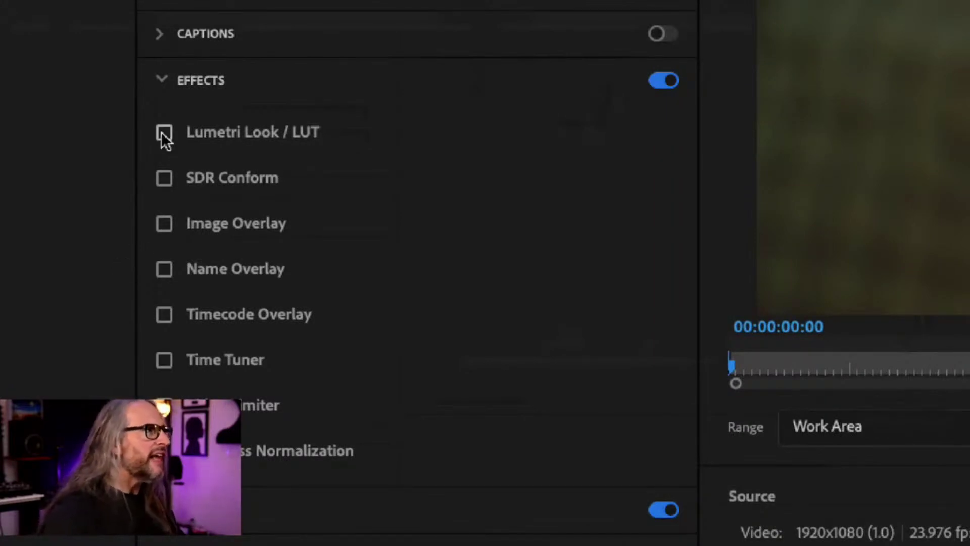
left_click(163, 133)
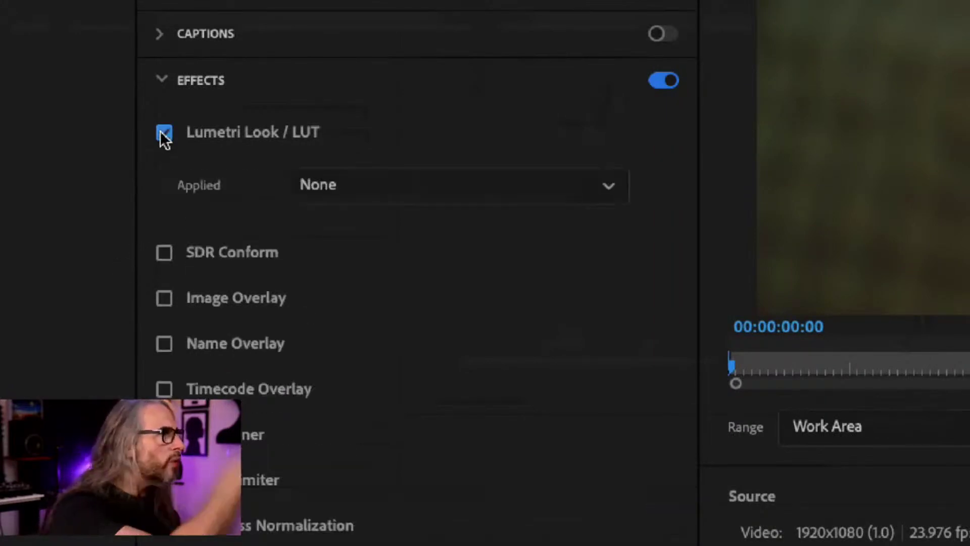
left_click(372, 185)
scroll(396, 292, "down", 10)
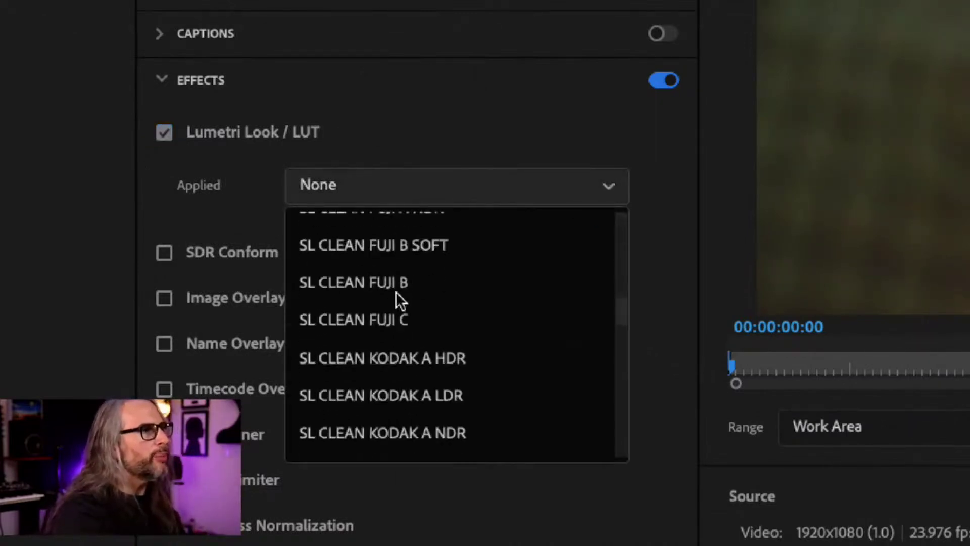
scroll(396, 292, "down", 5)
scroll(395, 292, "up", 15)
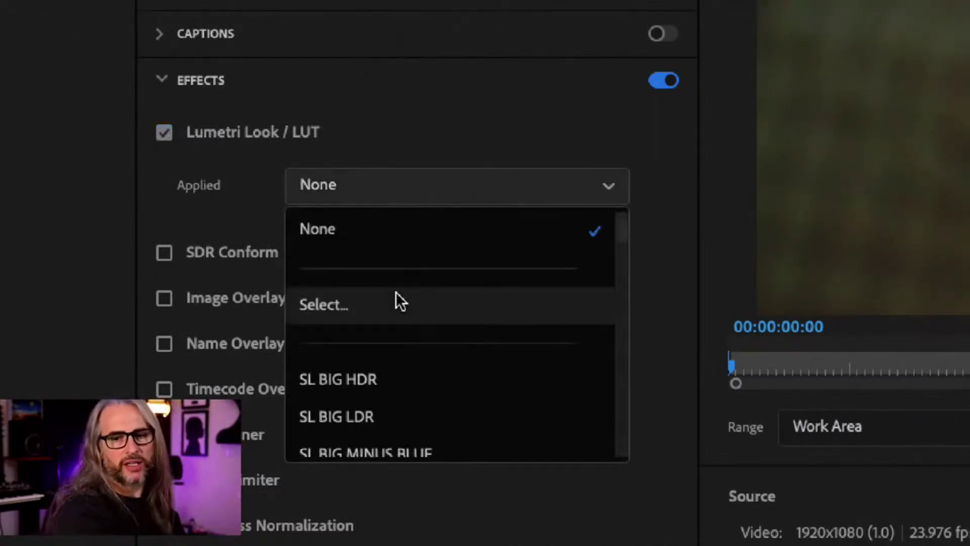
left_click(525, 174)
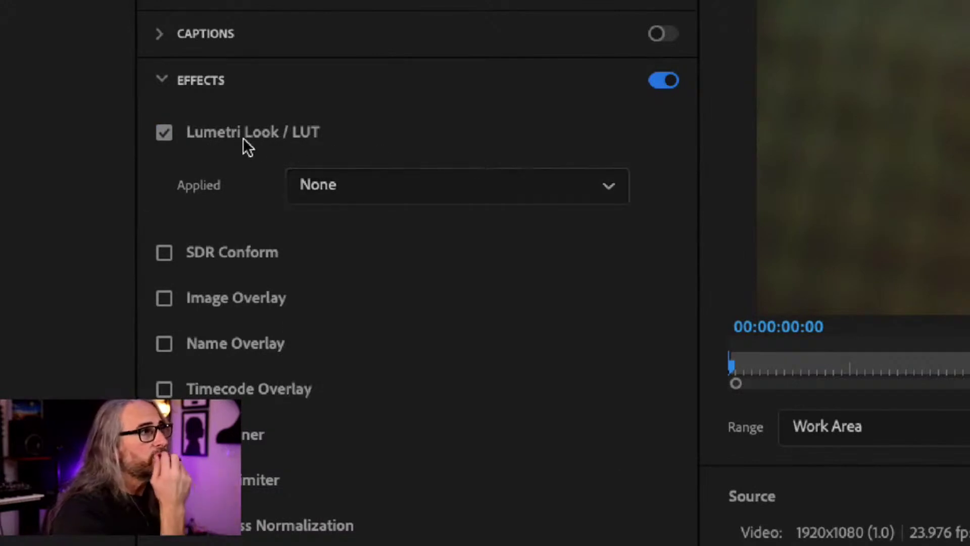
left_click(164, 133)
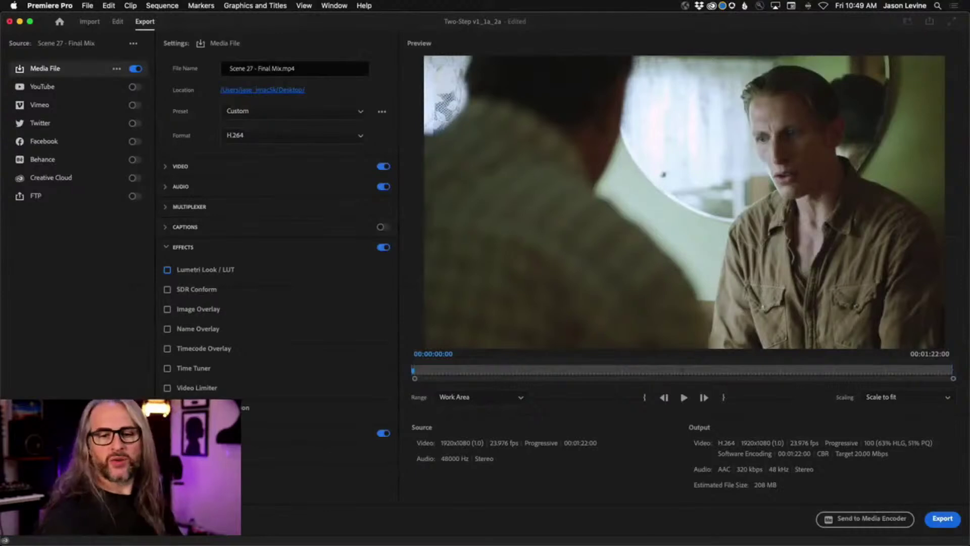
- Try Loudness Normalization with the ITU BS.1770-3 loudness standard, review its options, and turn the effect off again
left_click(167, 408)
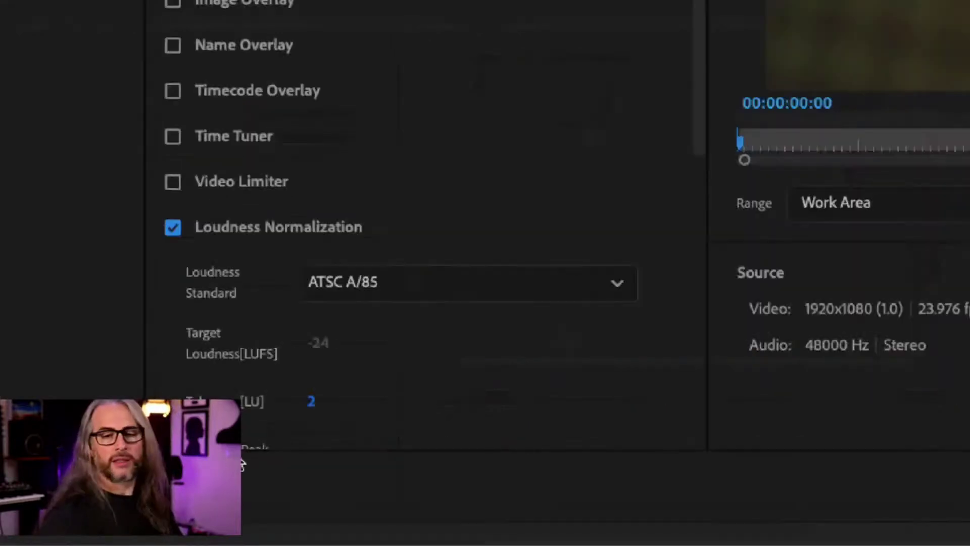
scroll(431, 286, "down", 6)
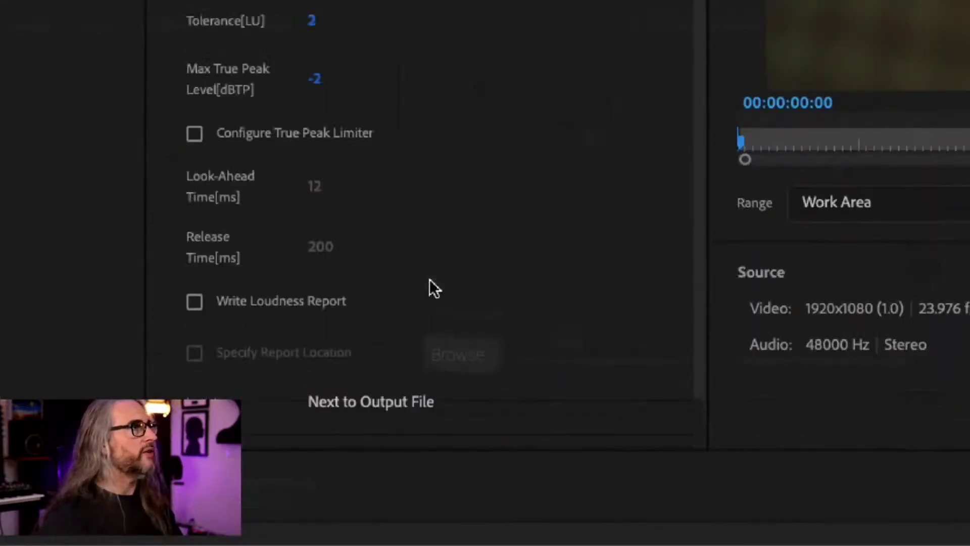
scroll(430, 280, "up", 6)
scroll(430, 281, "down", 2)
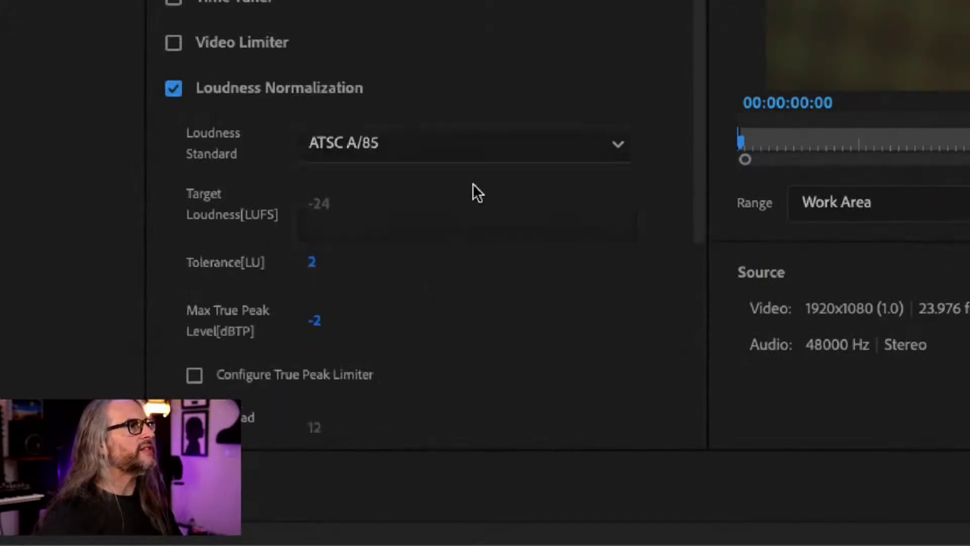
left_click(474, 154)
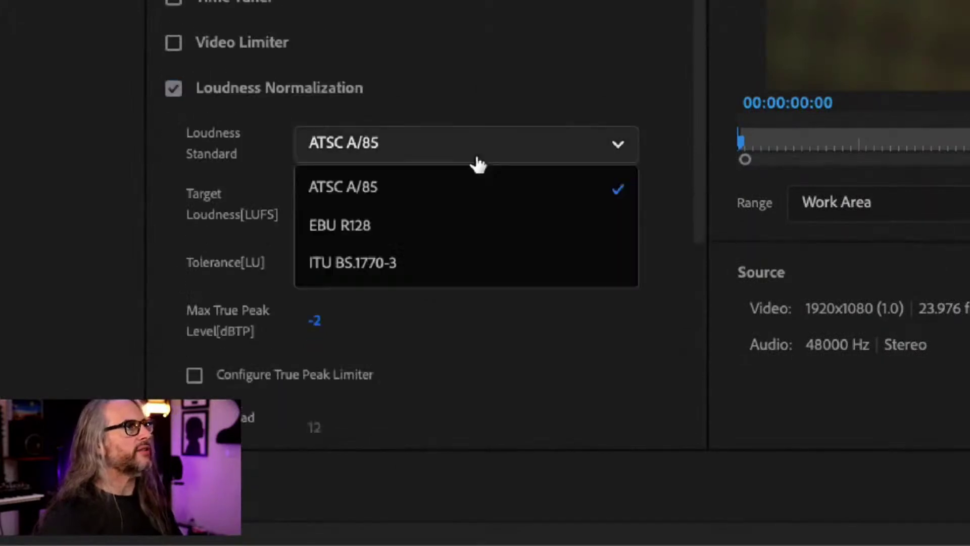
left_click(426, 270)
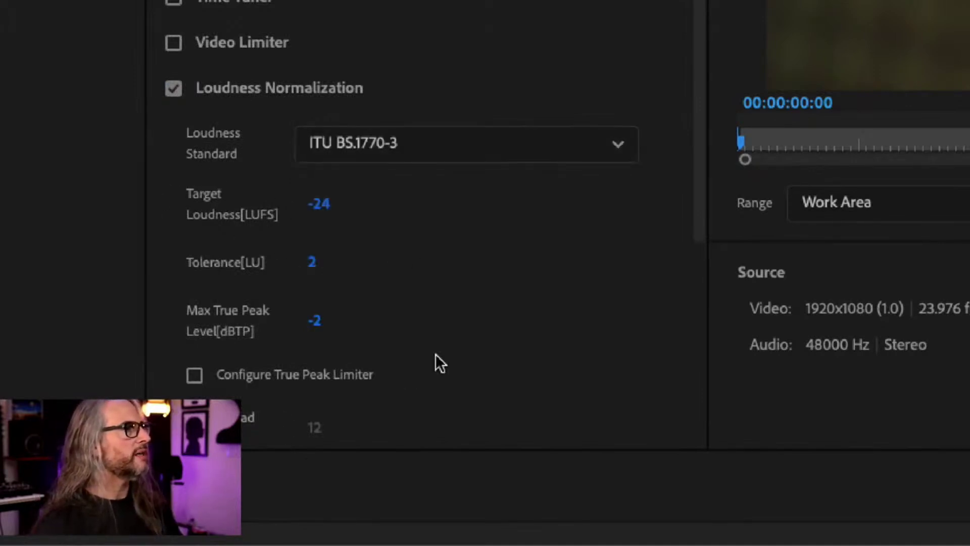
scroll(435, 355, "down", 6)
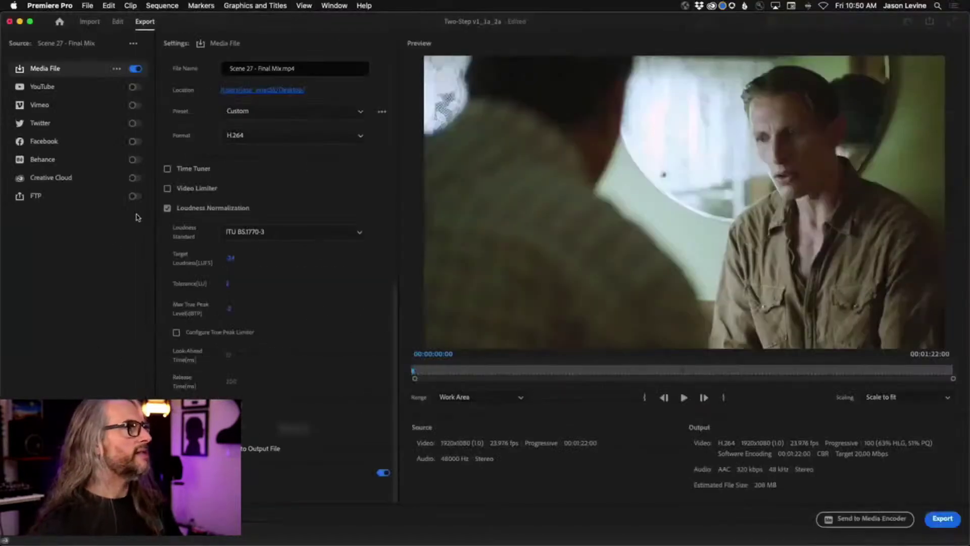
scroll(169, 210, "up", 4)
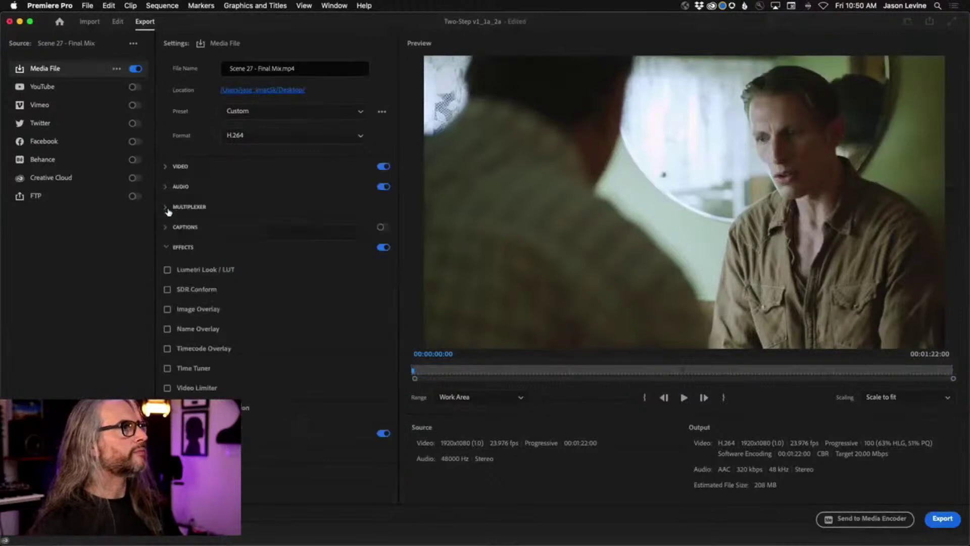
- Enable the Time Tuner effect and set its target duration to 00:01:20:00
left_click(167, 368)
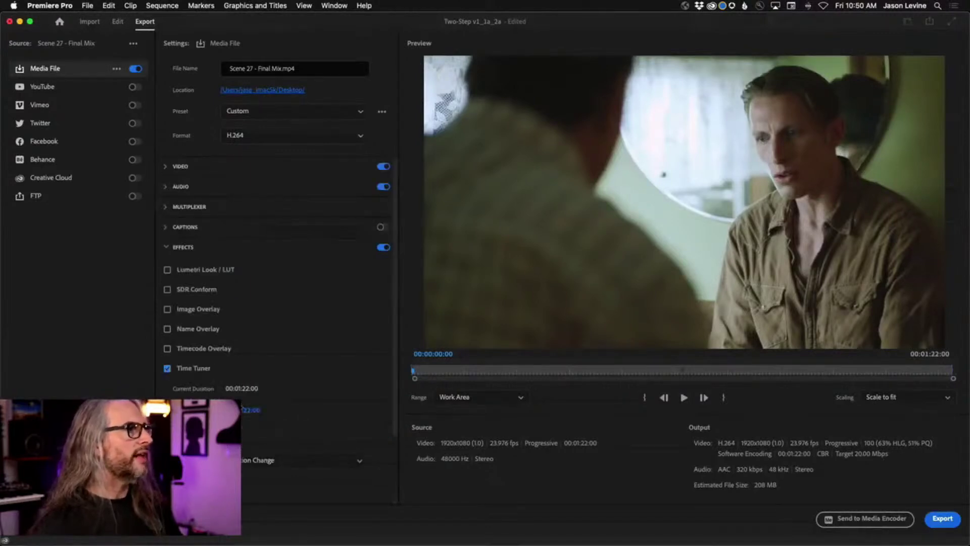
scroll(275, 303, "down", 3)
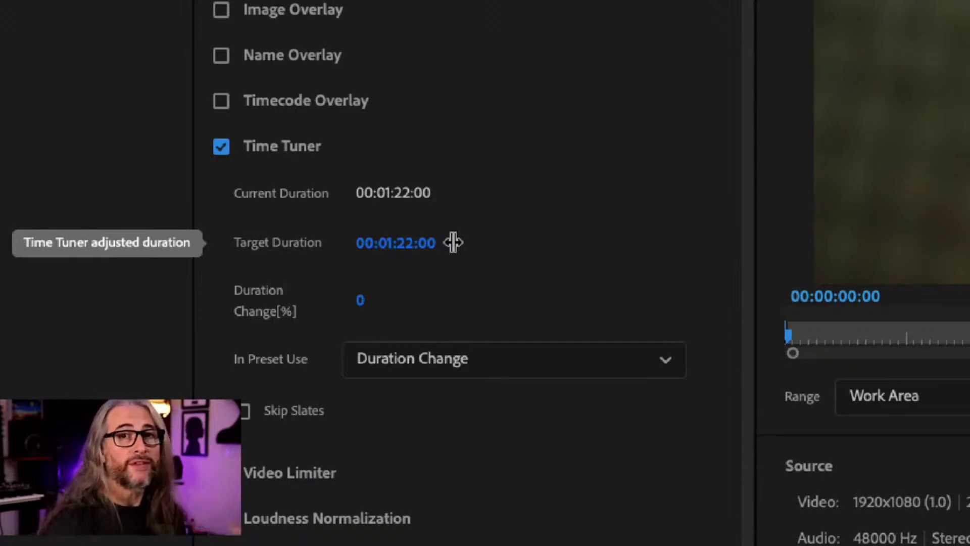
left_click(404, 245)
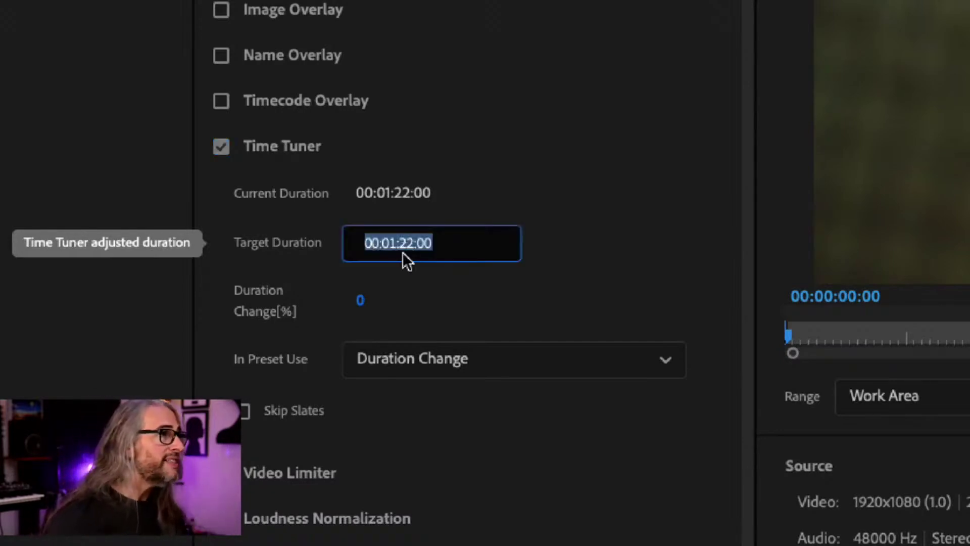
left_click(412, 246)
key("BackSpace")
type("0")
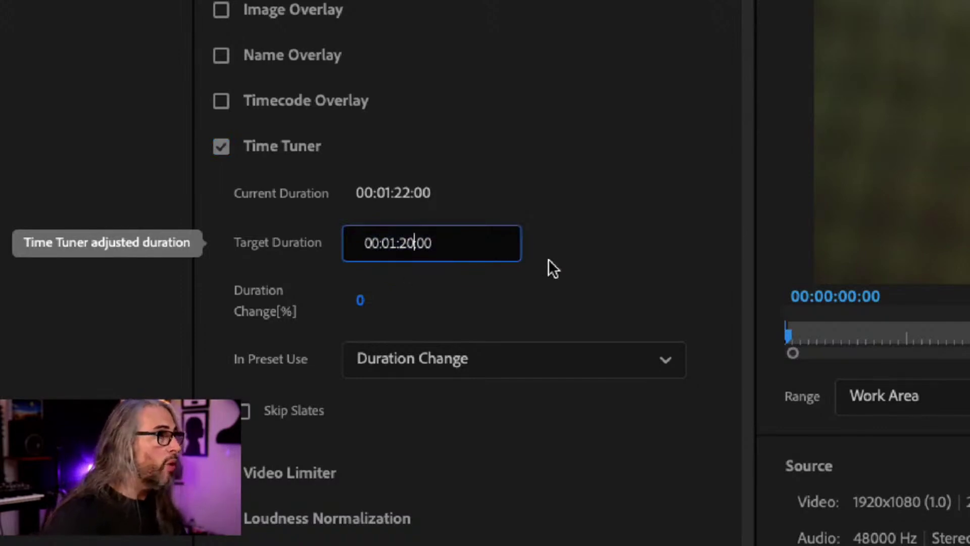
key("Return")
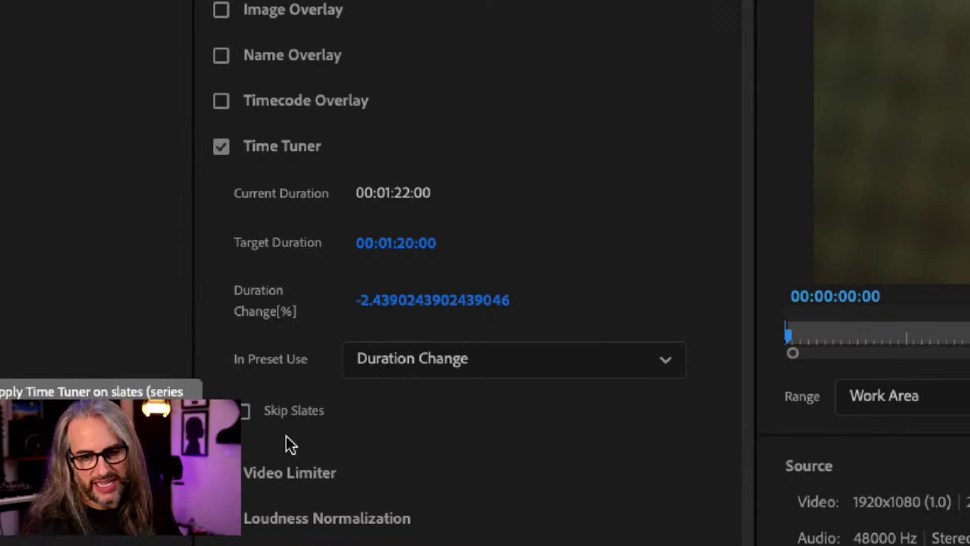
- Turn off the Time Tuner effect and collapse the Effects section
mouse_move(235, 231)
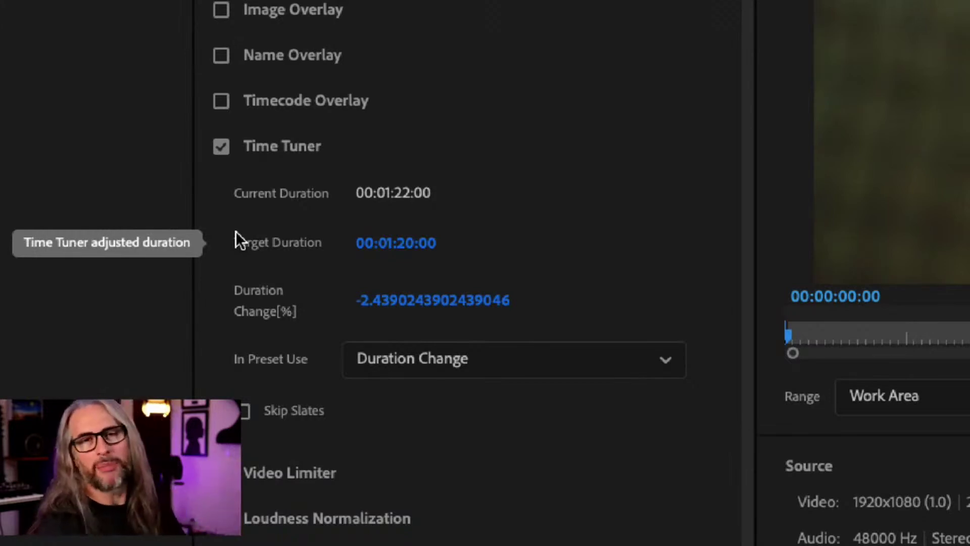
left_click(220, 147)
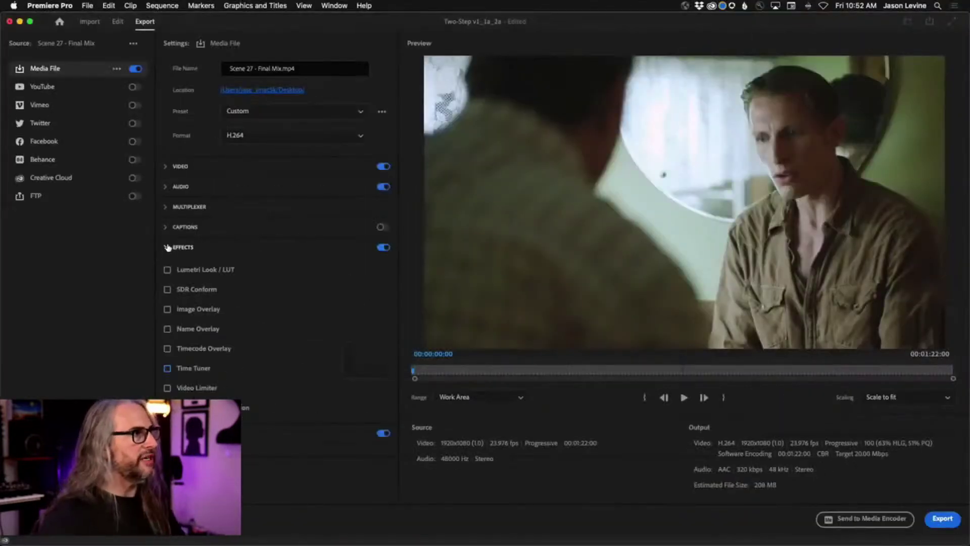
left_click(166, 247)
- Expand the Metadata export settings and review the available export options, leaving Create Sidecar File selected
left_click(166, 269)
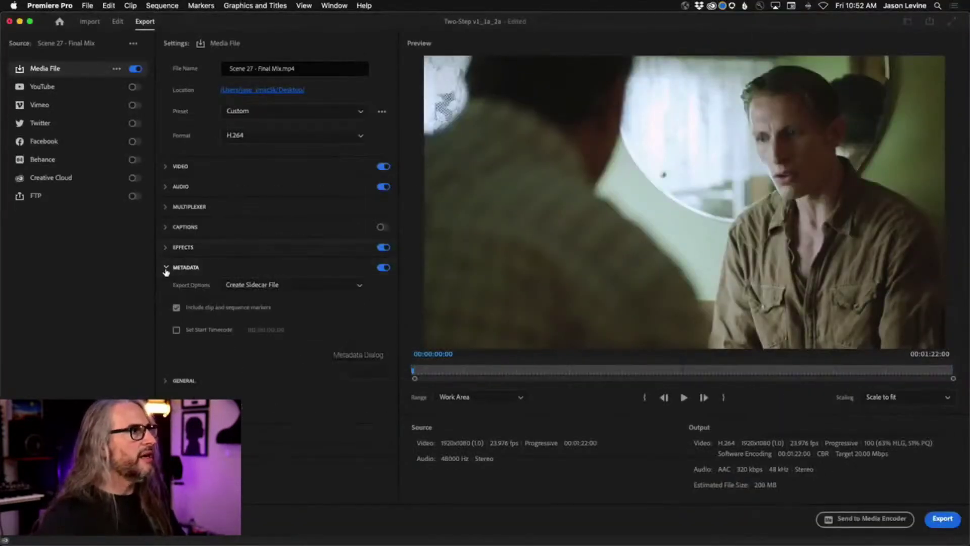
left_click(311, 291)
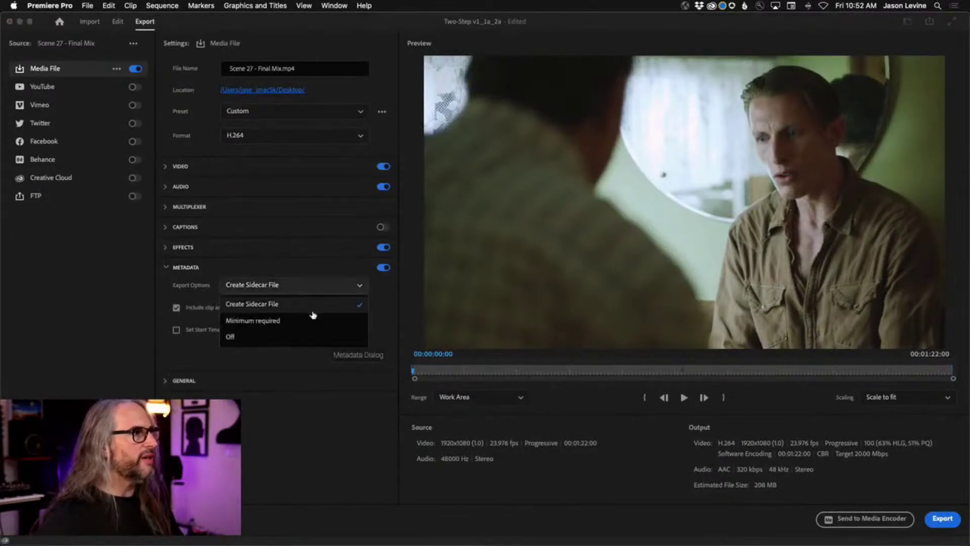
left_click(280, 252)
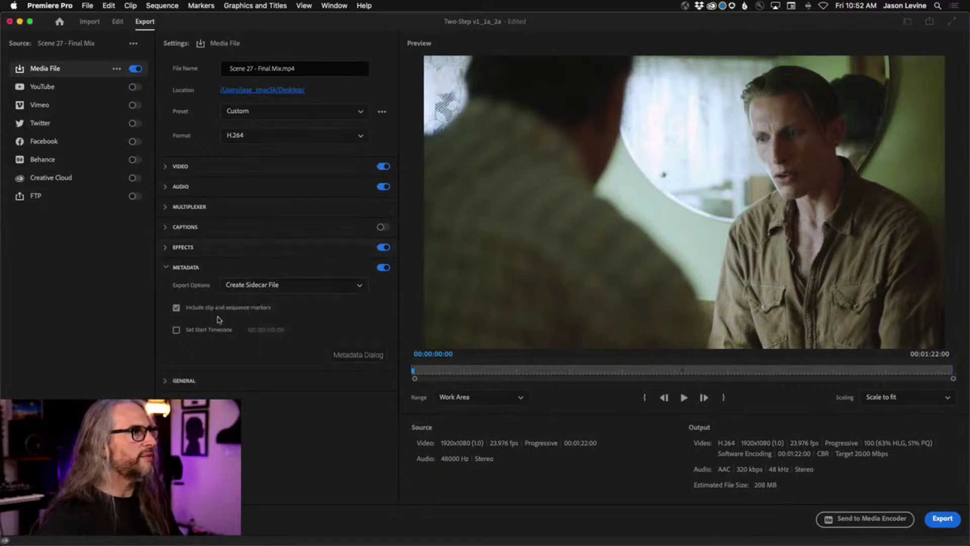
- Review the General export options, try enabling Use Previews, turn it off again and collapse the section
left_click(167, 380)
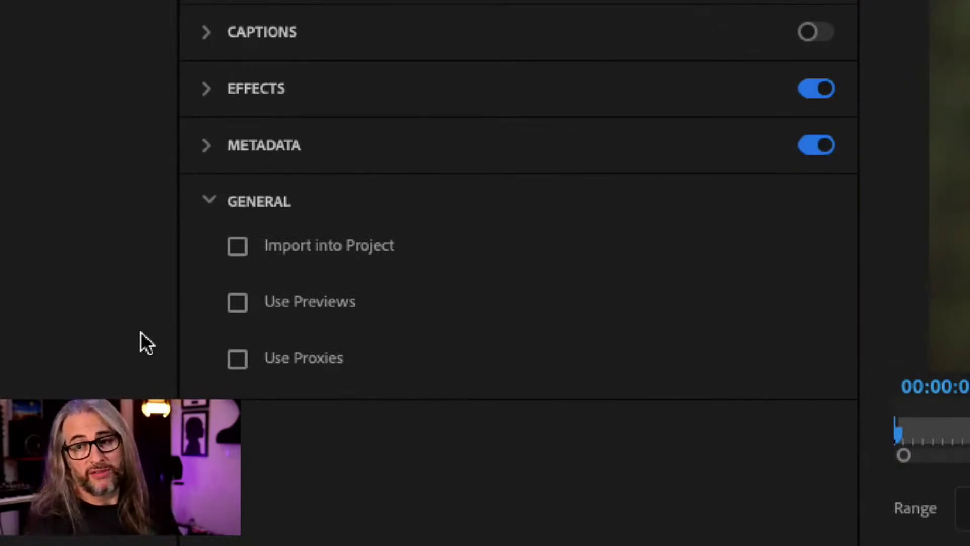
mouse_move(357, 256)
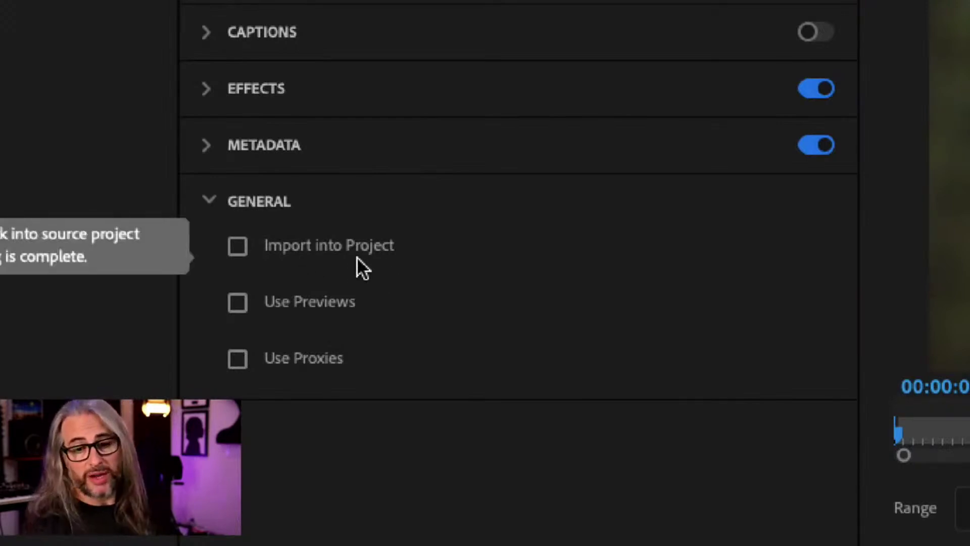
mouse_move(335, 321)
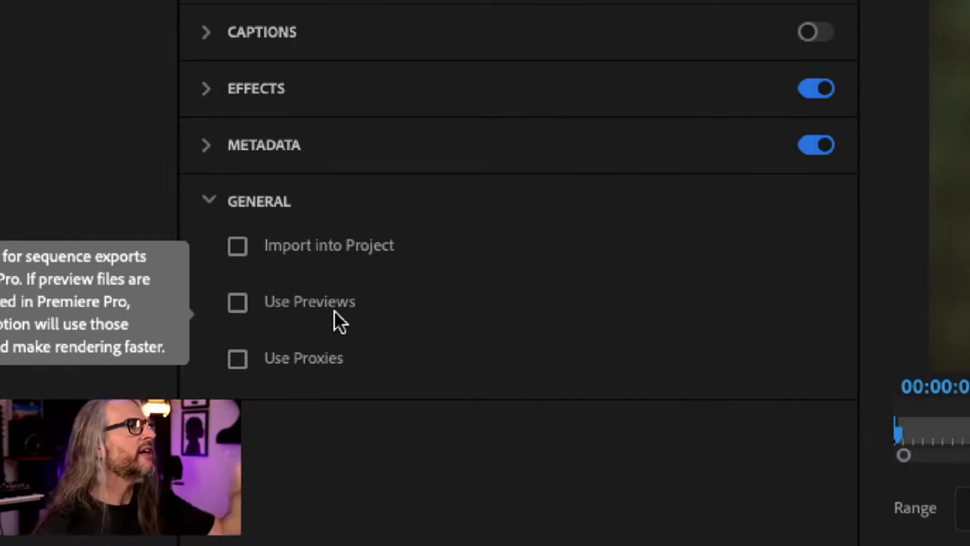
left_click(240, 305)
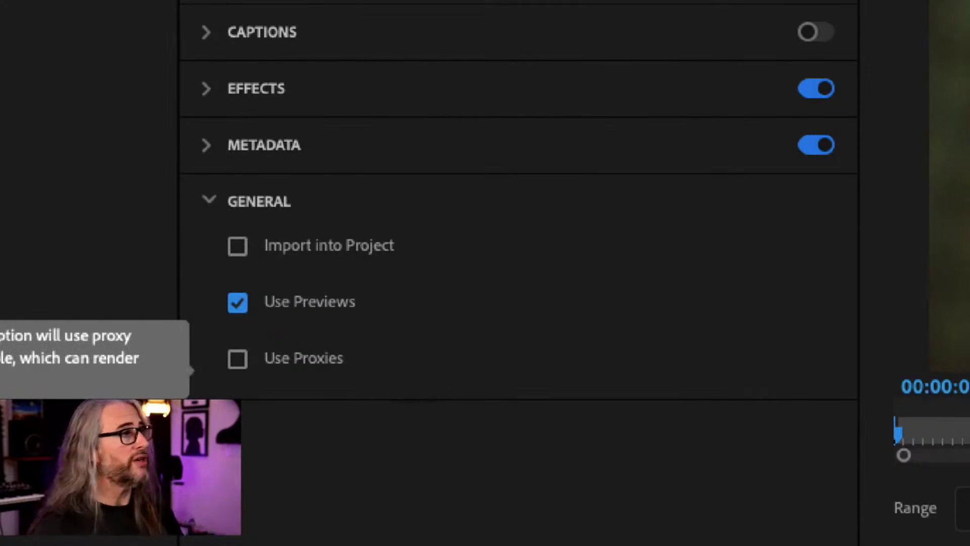
left_click(239, 303)
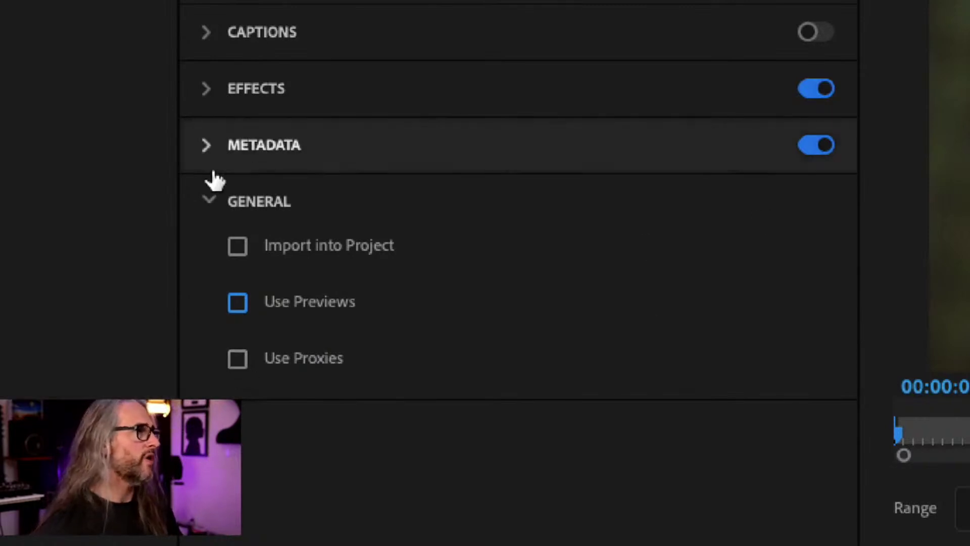
left_click(207, 201)
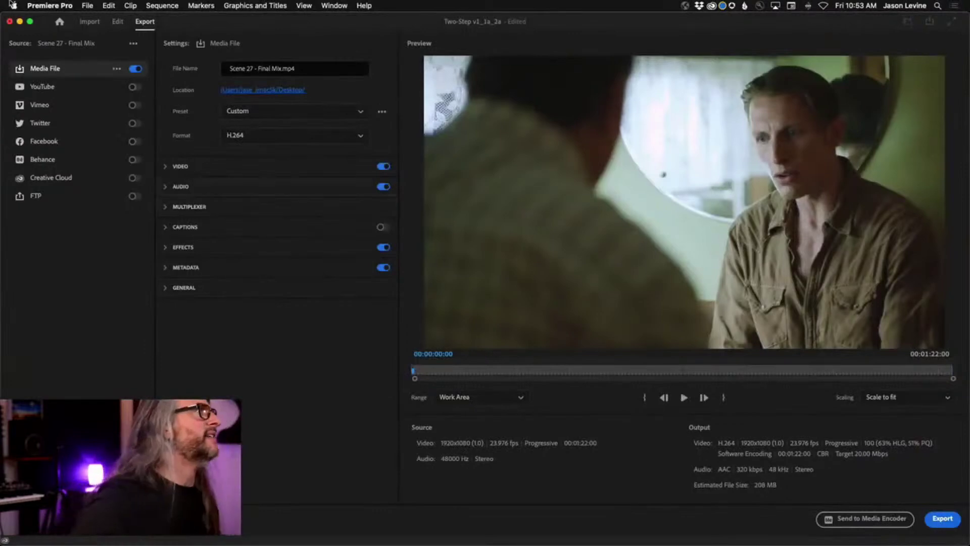
- Return to the Edit workspace, start an AAF export of the sequence, and enable Mixdown video and Breakout to Mono
left_click(117, 22)
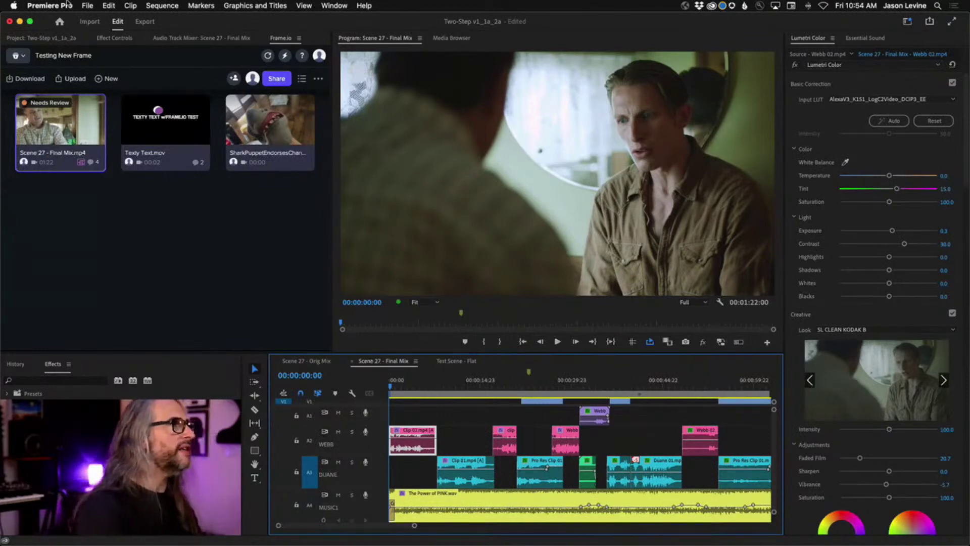
left_click(87, 5)
left_click(87, 6)
left_click(87, 5)
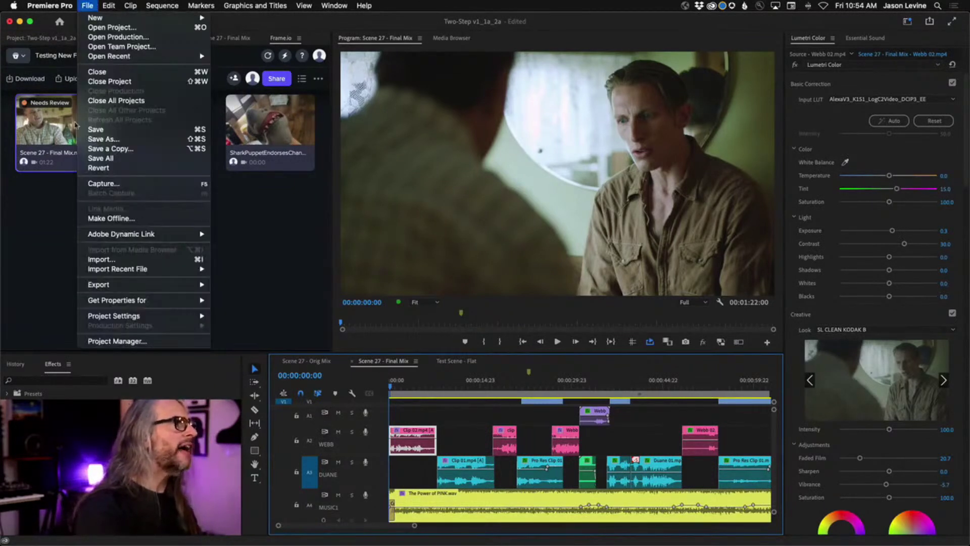
mouse_move(85, 285)
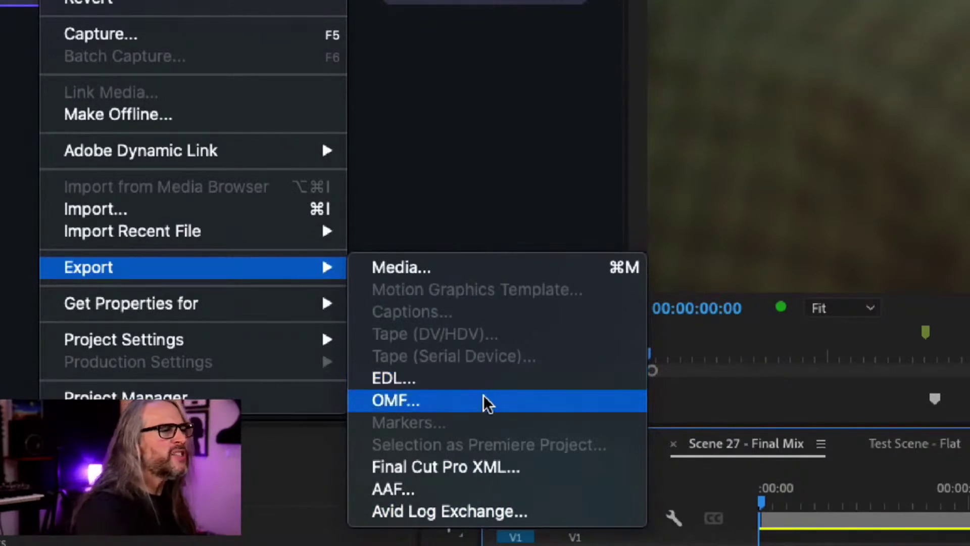
left_click(490, 488)
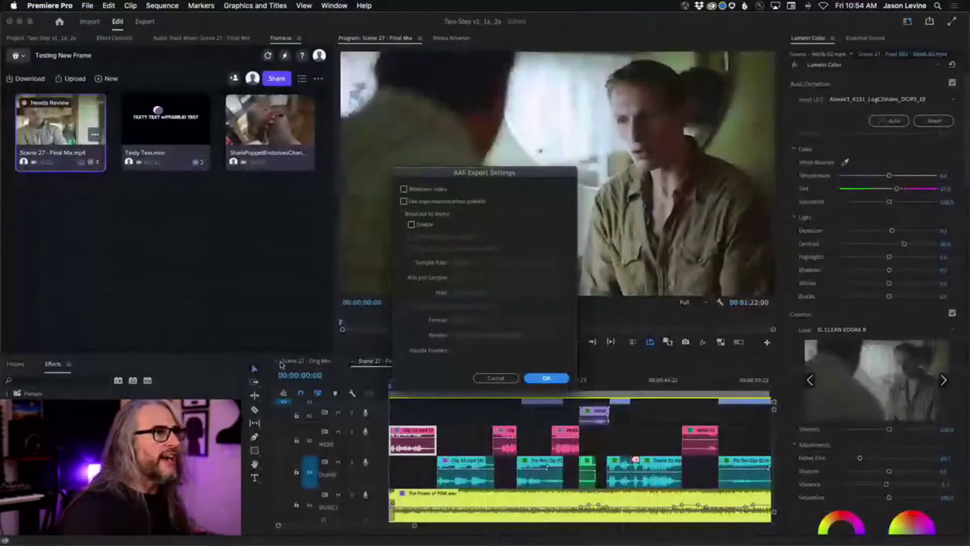
left_click_drag(453, 175, 464, 132)
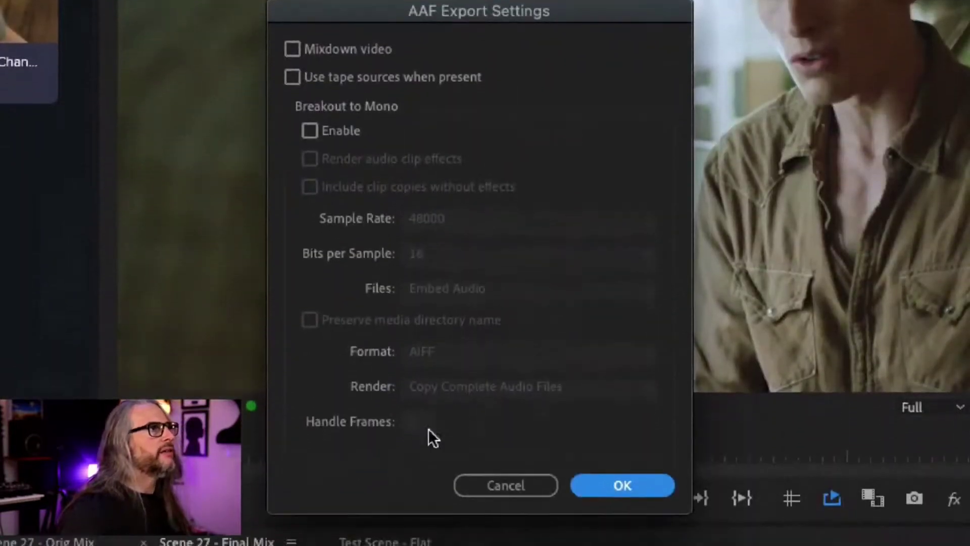
left_click(292, 131)
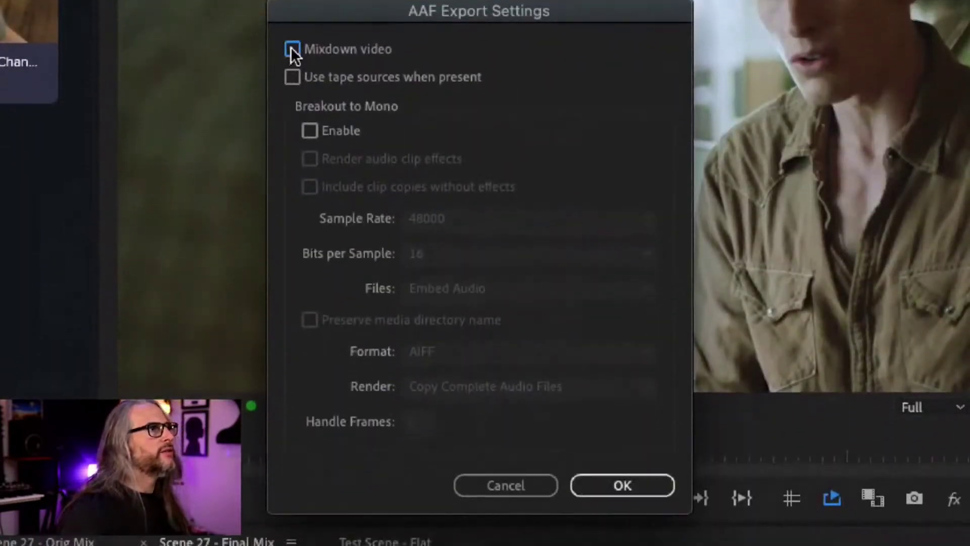
left_click(309, 132)
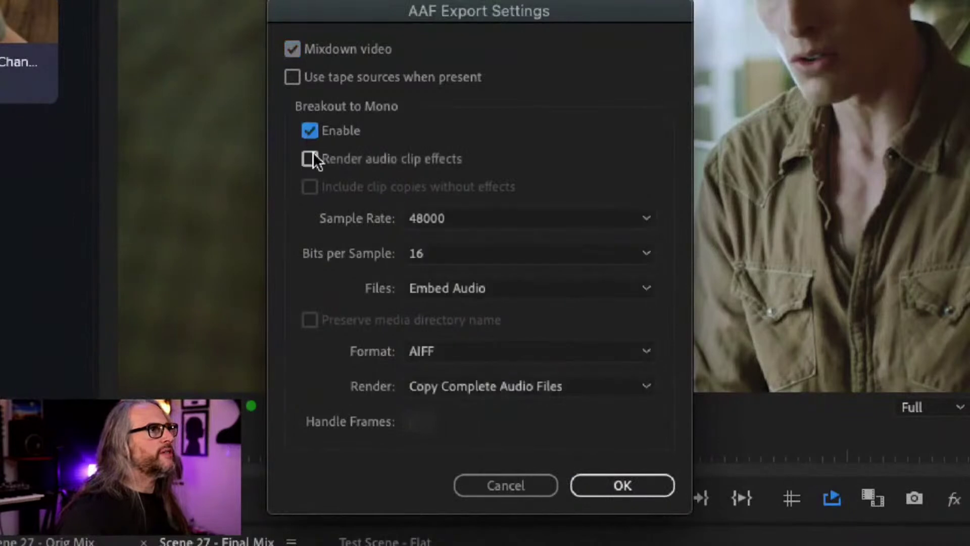
- Review the AAF bits per sample, sample rate, files and audio format options, then cancel the AAF export
left_click(602, 253)
left_click(608, 207)
left_click(608, 208)
left_click(594, 282)
left_click(590, 289)
left_click(589, 290)
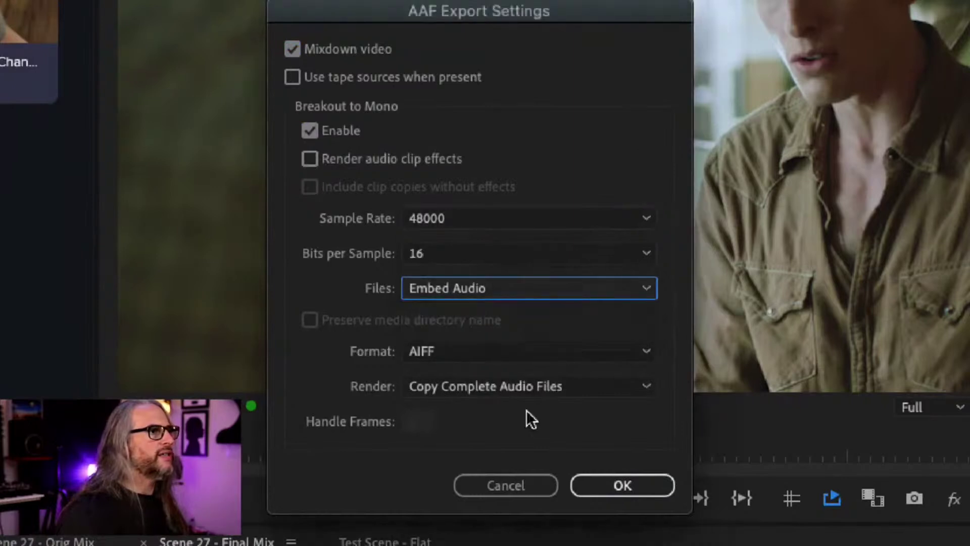
left_click(569, 349)
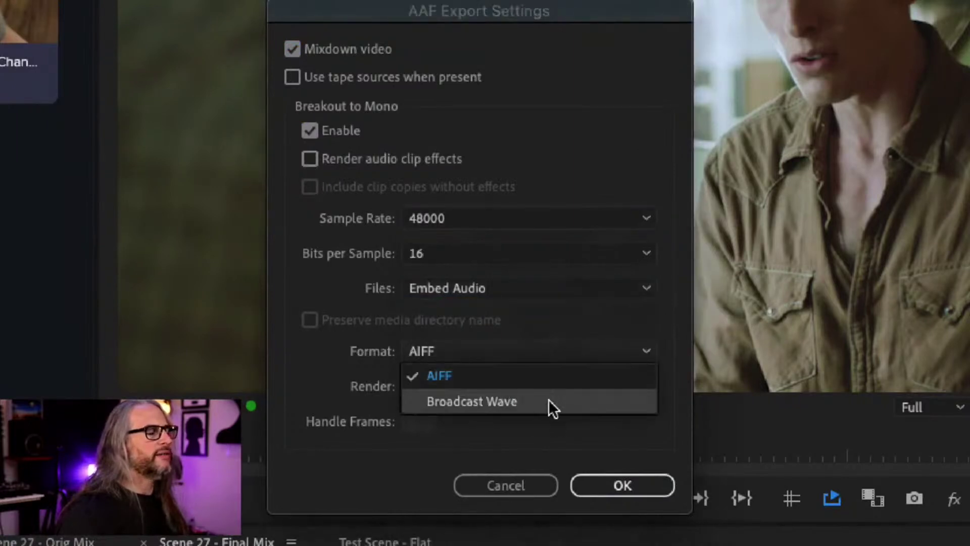
left_click(578, 320)
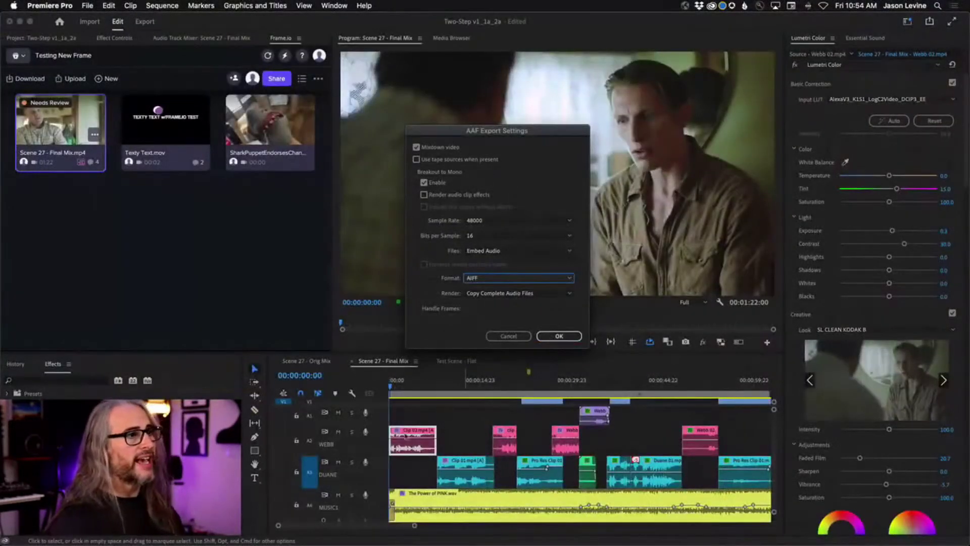
left_click(508, 336)
- Open the EDL export settings for the sequence, review the Audio 1 track choices, and cancel the export
left_click(87, 5)
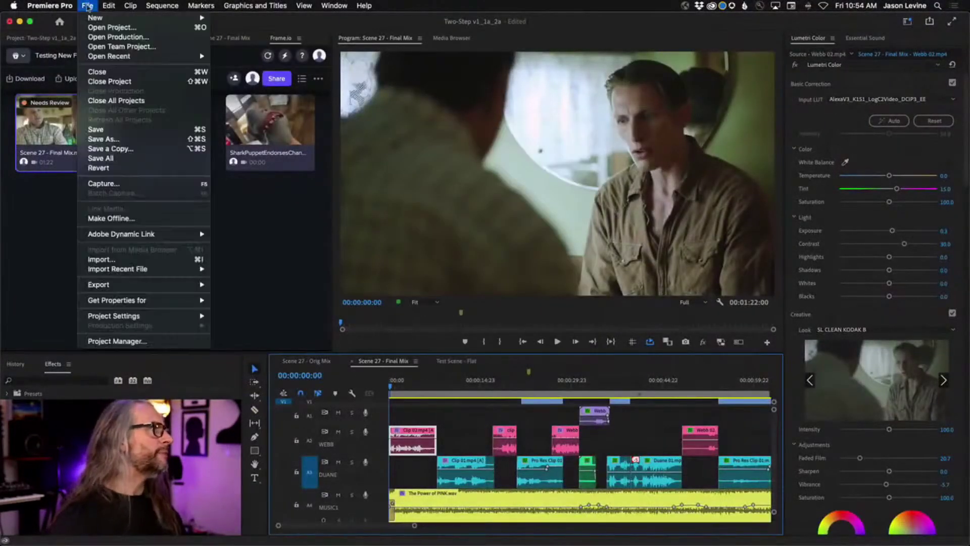
mouse_move(121, 284)
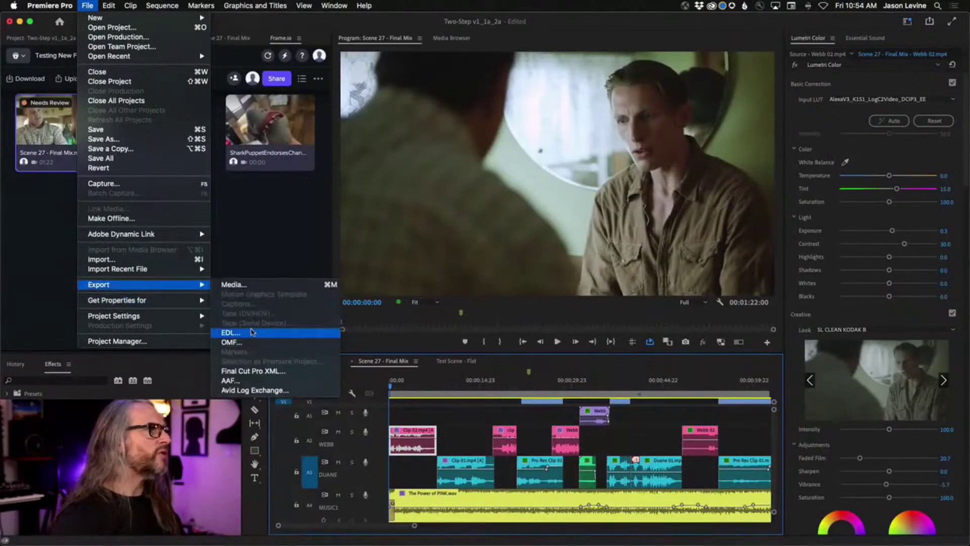
left_click(253, 333)
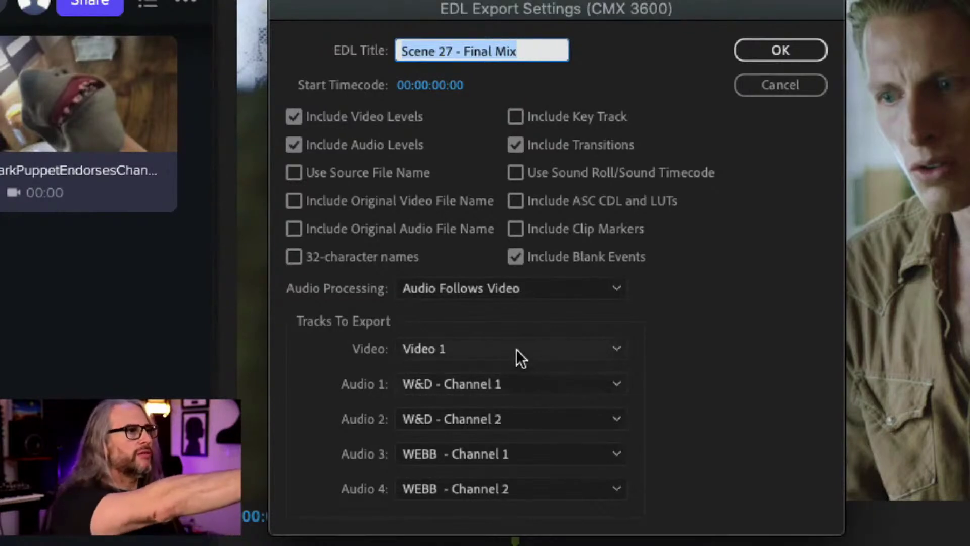
left_click(532, 384)
left_click(533, 383)
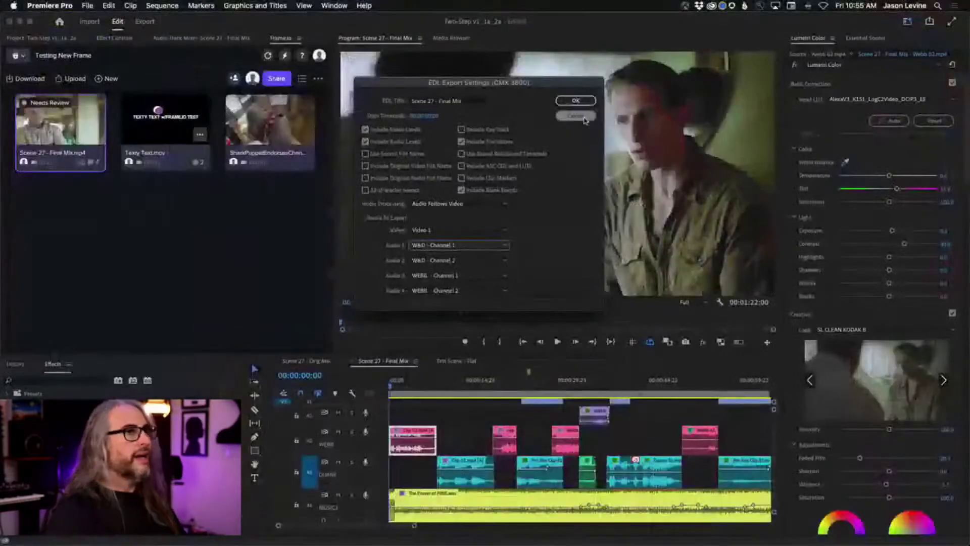
left_click(779, 86)
- Open the OMF export settings for the sequence, review the bits per sample options, and cancel the export
left_click(88, 6)
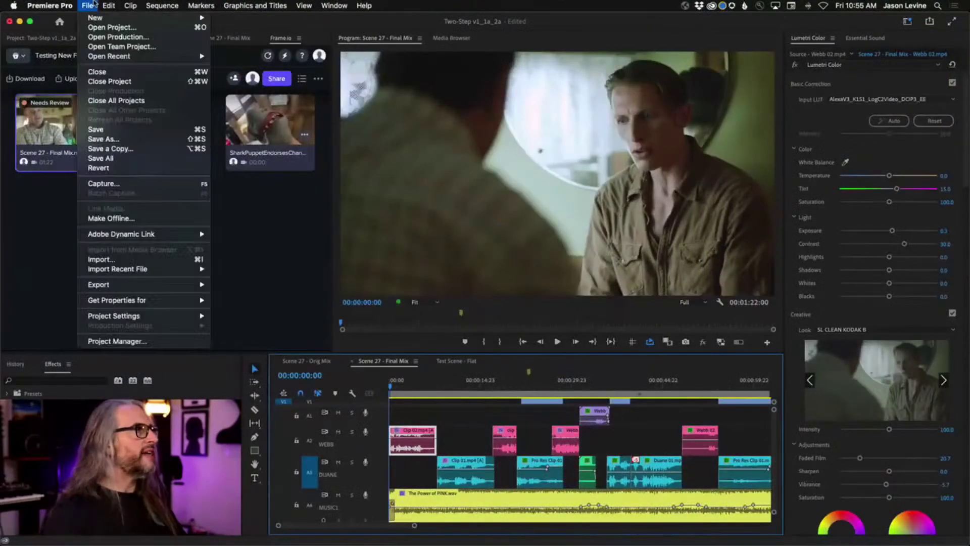
mouse_move(101, 284)
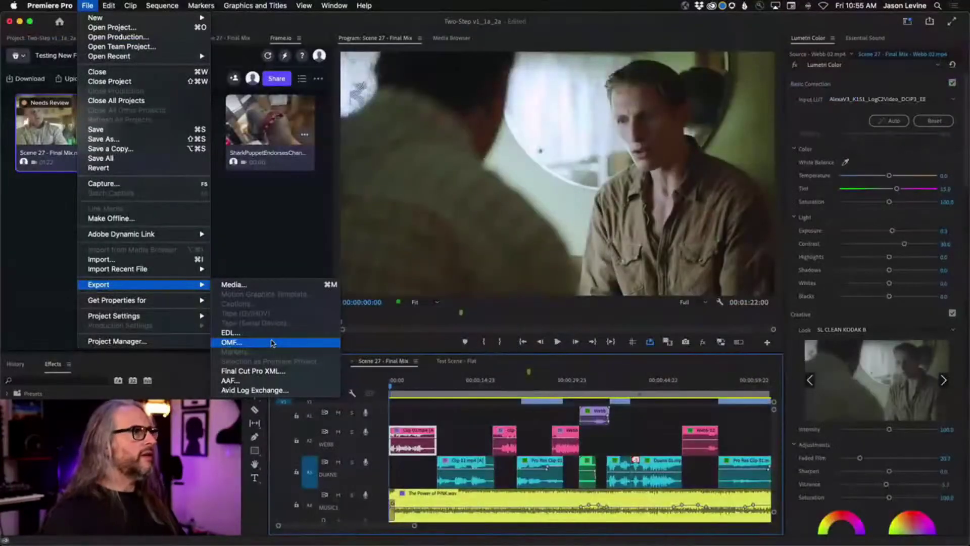
left_click(445, 258)
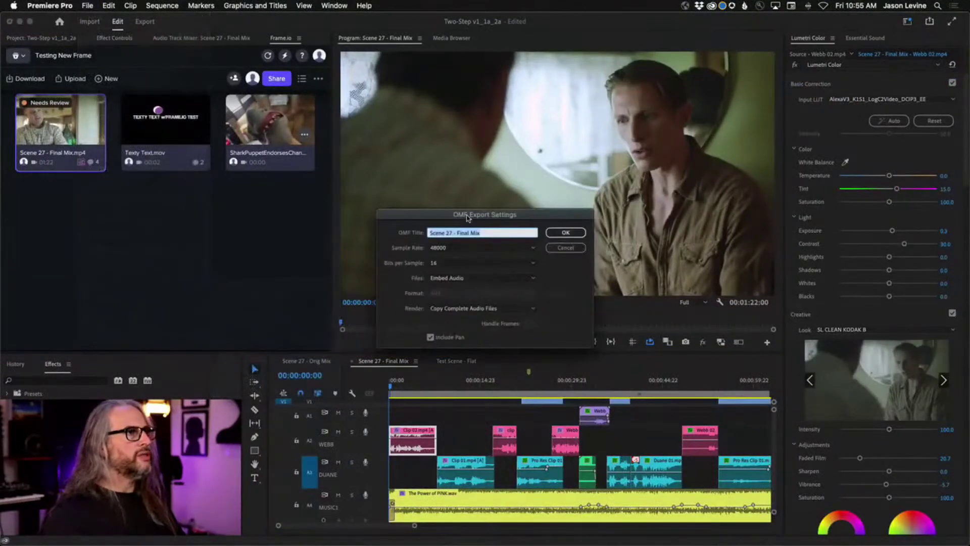
left_click(582, 248)
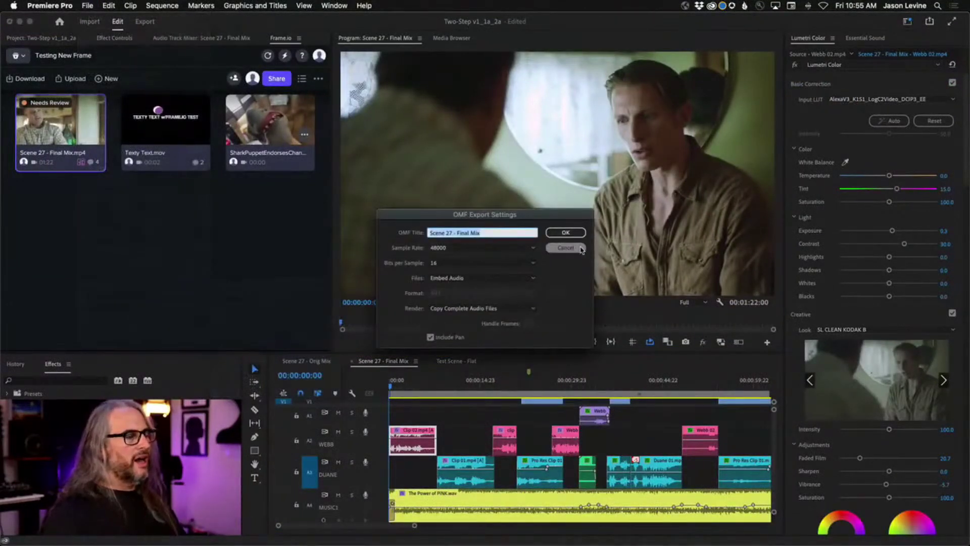
left_click(533, 263)
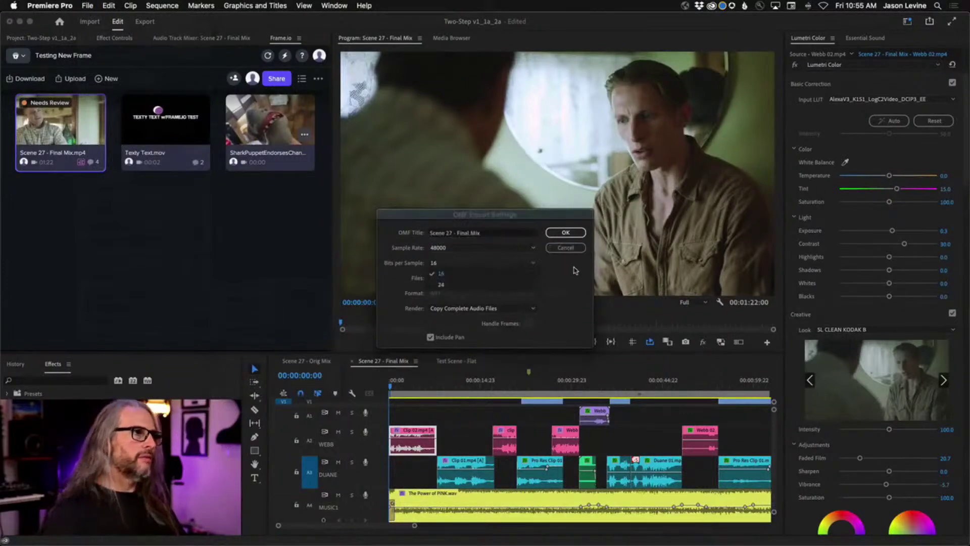
left_click(576, 250)
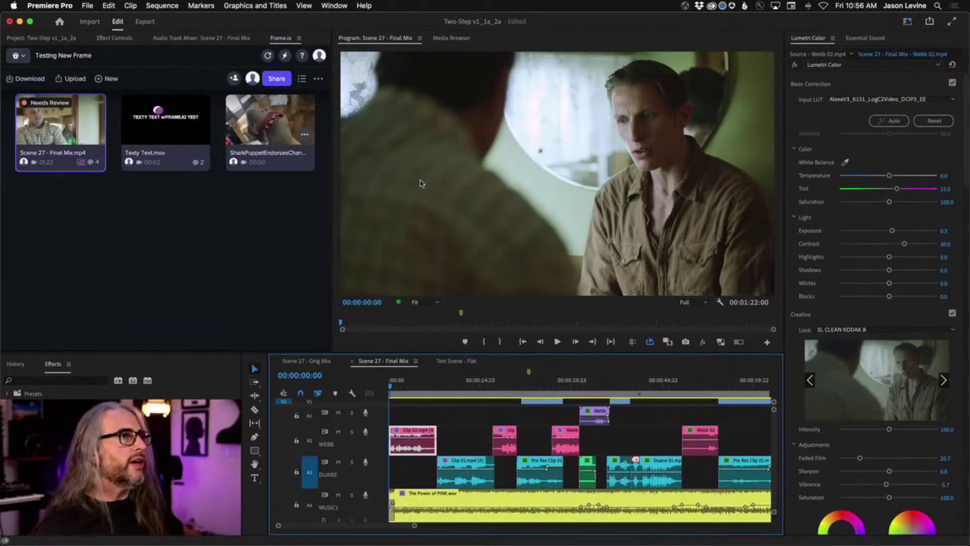
- Scrub through the Scene 27 - Final Mix timeline and park the playhead at 00:00:20:10
left_click(493, 387)
left_click_drag(494, 387, 508, 383)
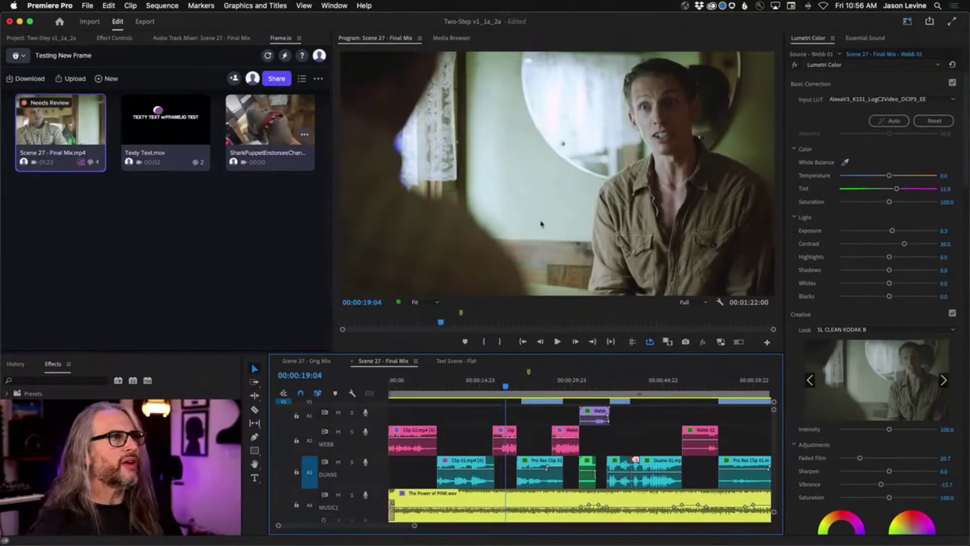
left_click(494, 387)
left_click_drag(493, 387, 513, 387)
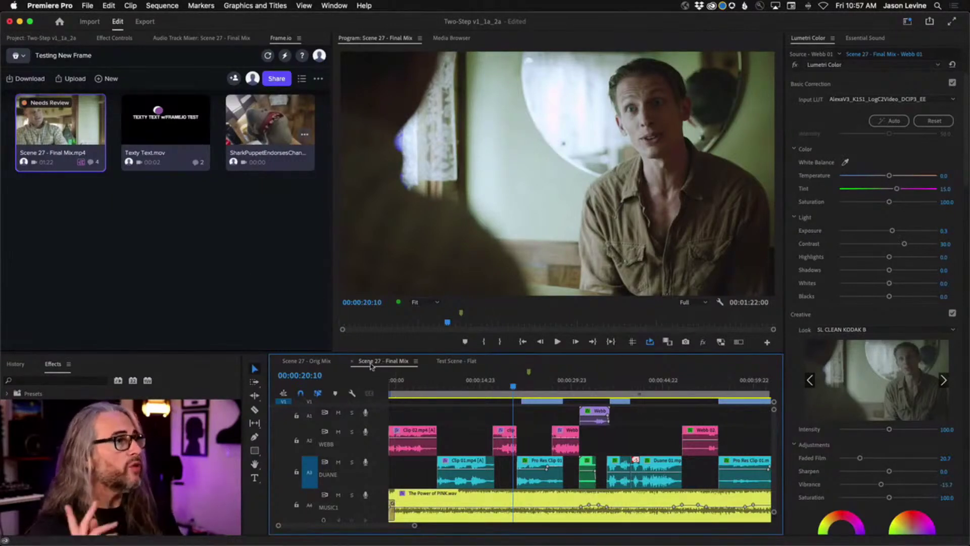
- Open the sequence settings for Scene 27 - Final Mix and try the DSLR and Custom editing modes
left_click(145, 4)
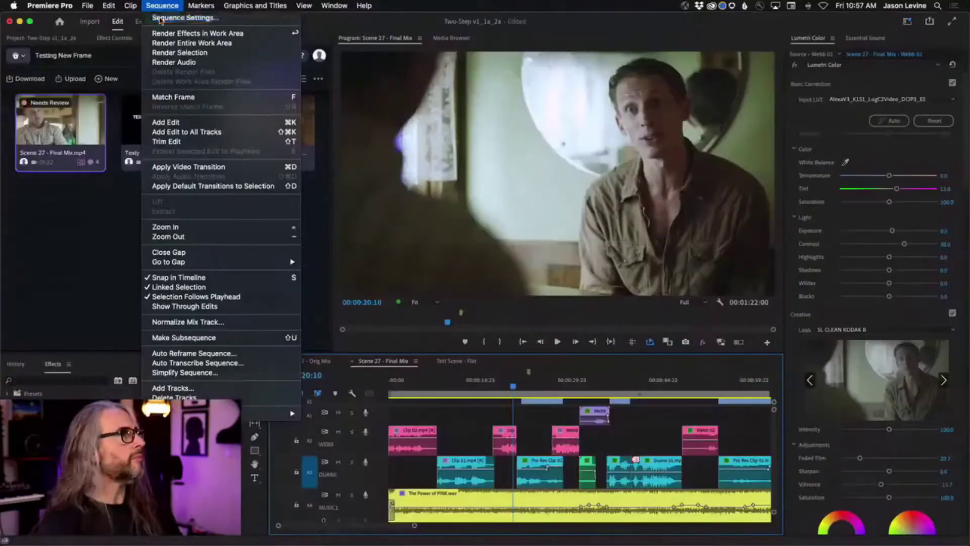
left_click(160, 19)
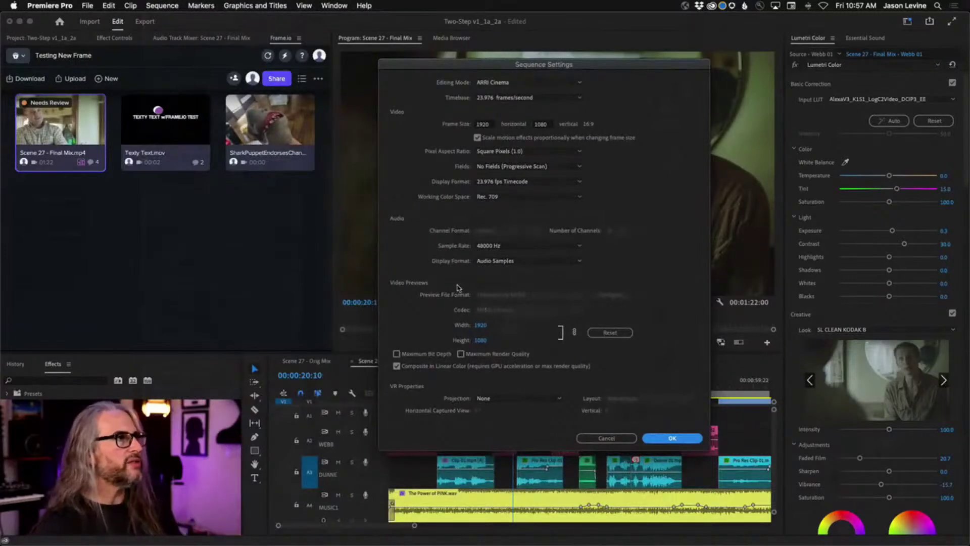
left_click(531, 82)
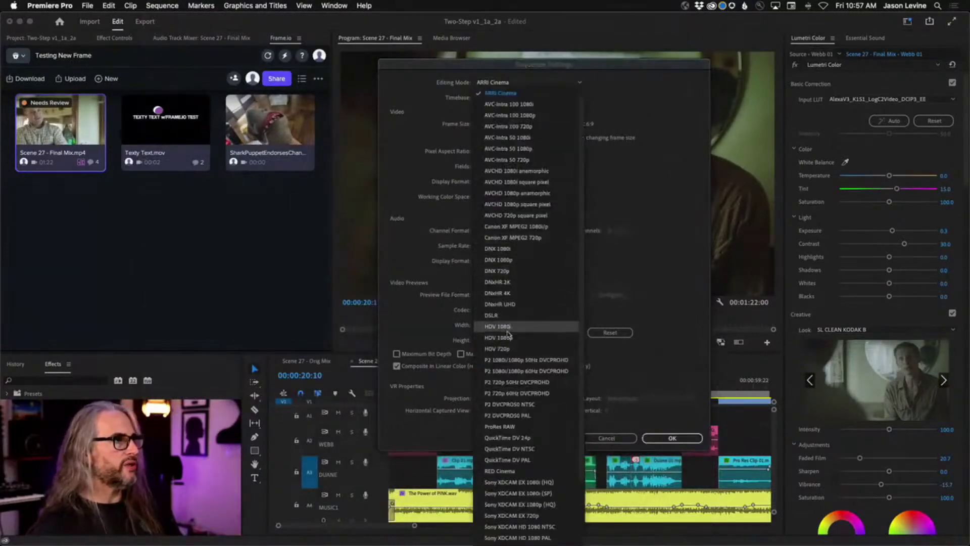
left_click(519, 315)
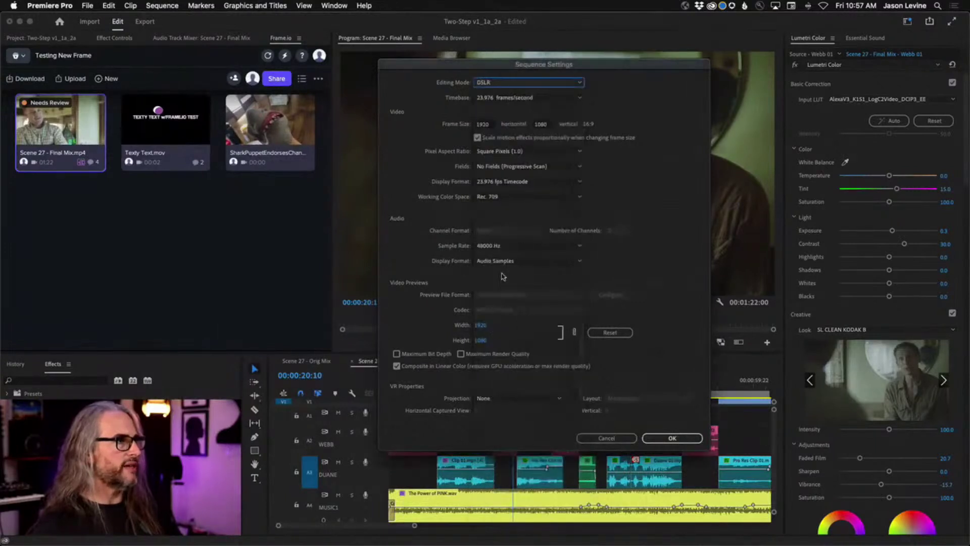
left_click(531, 83)
scroll(531, 326, "up", 4)
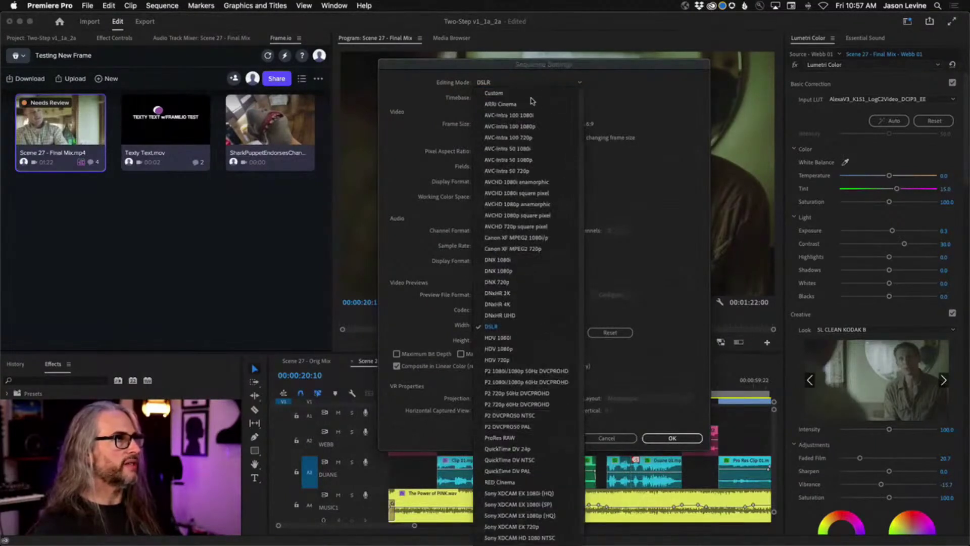
left_click(528, 94)
- Try QuickTime video previews with the Apple ProRes 422 HQ codec and Maximum Bit Depth, then cancel the sequence settings
left_click(556, 294)
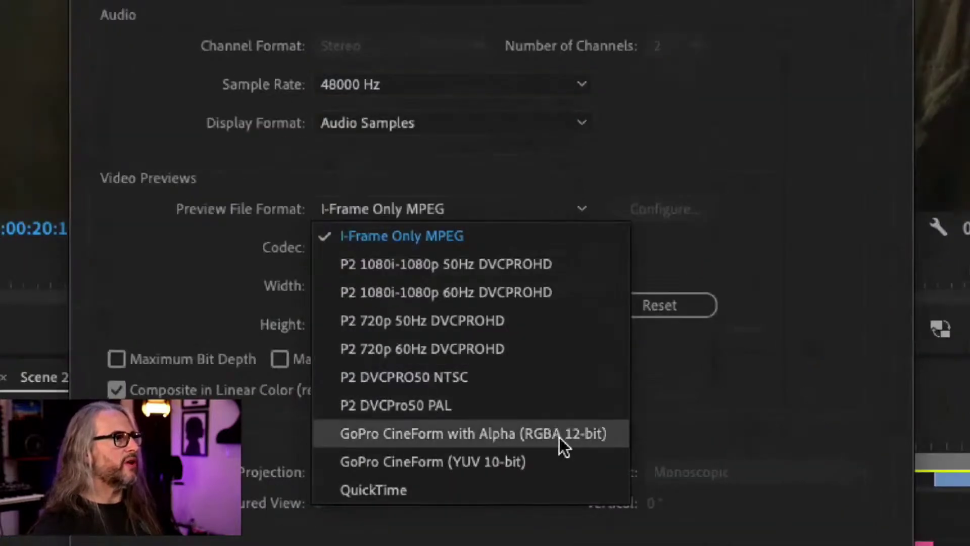
left_click(538, 485)
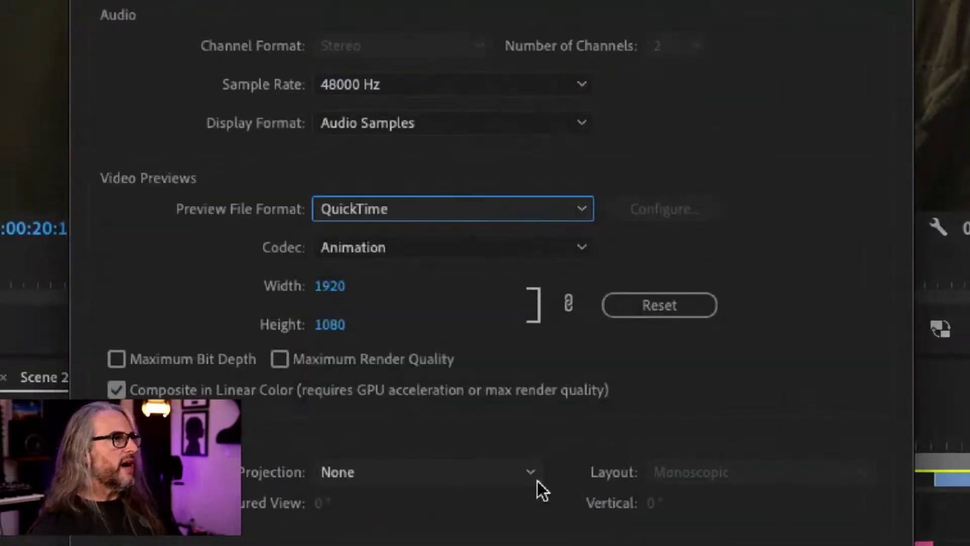
left_click(473, 251)
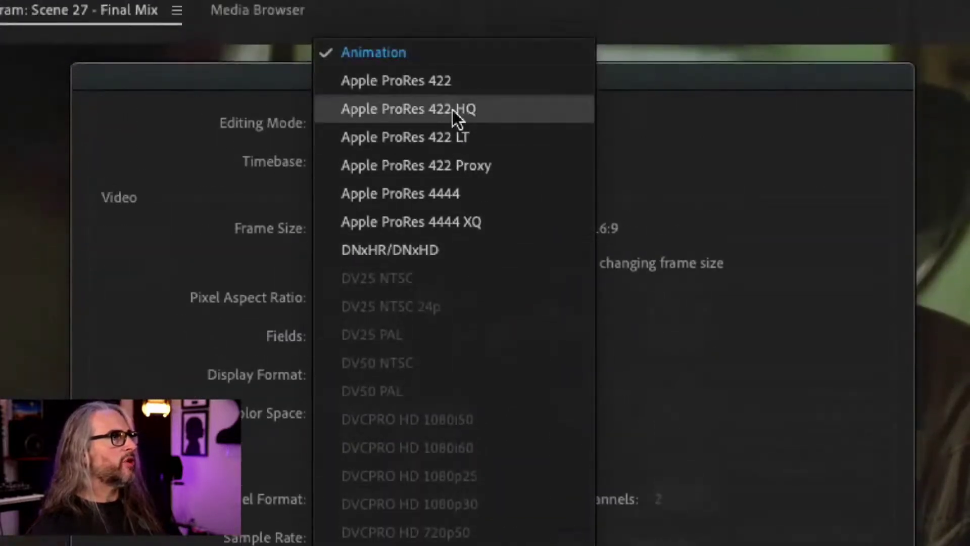
left_click(454, 108)
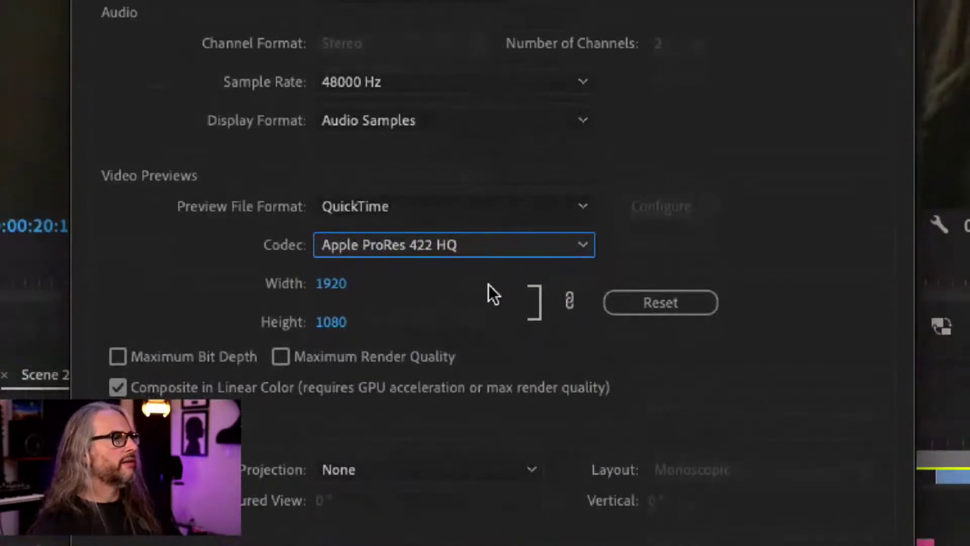
left_click(116, 357)
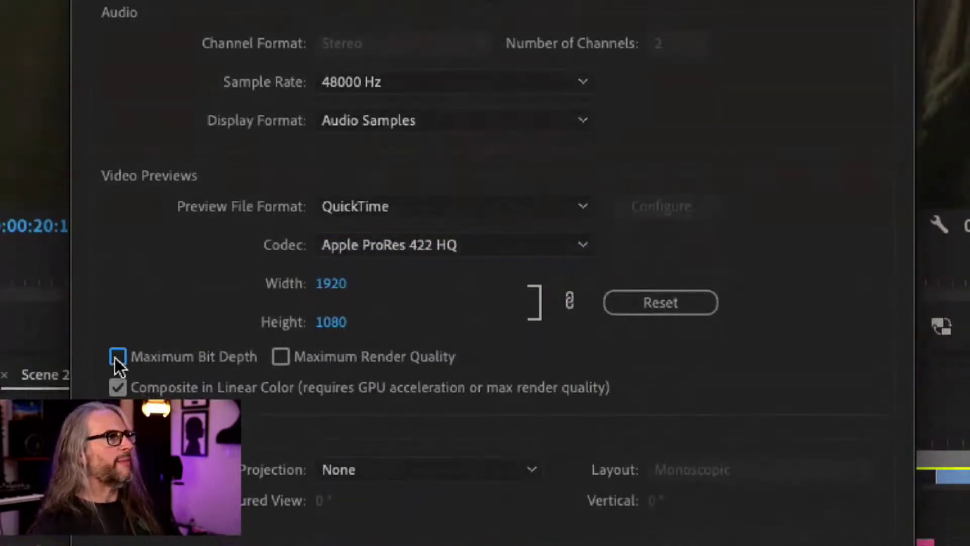
left_click(554, 226)
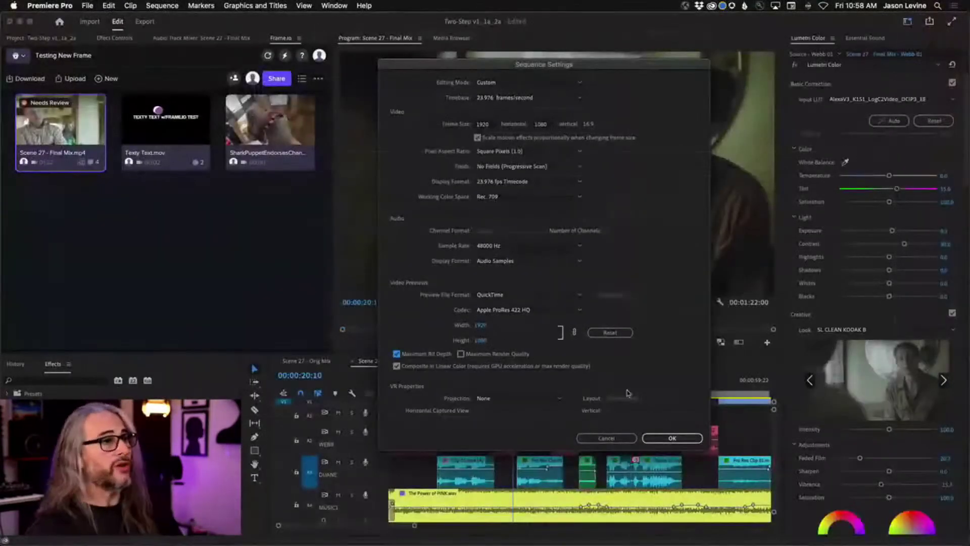
left_click(609, 438)
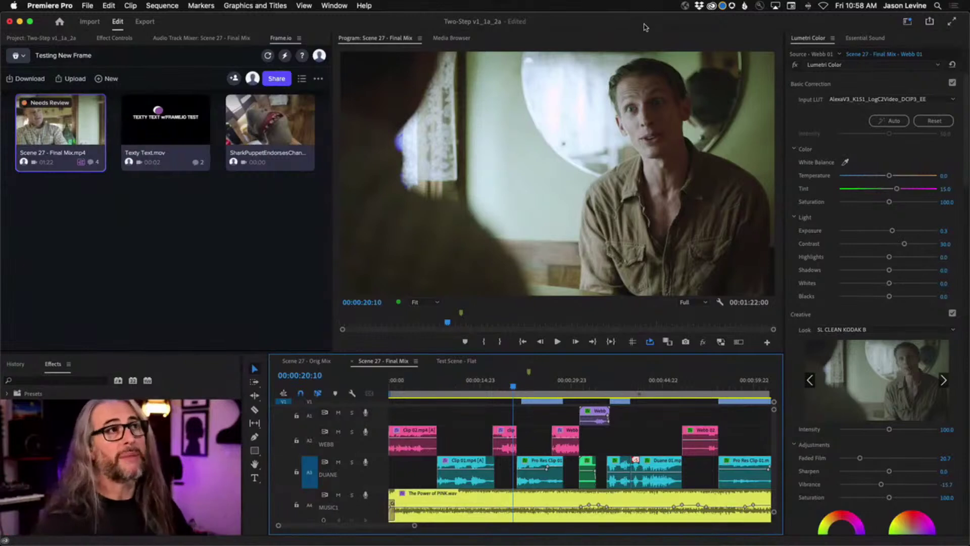
left_click(813, 38)
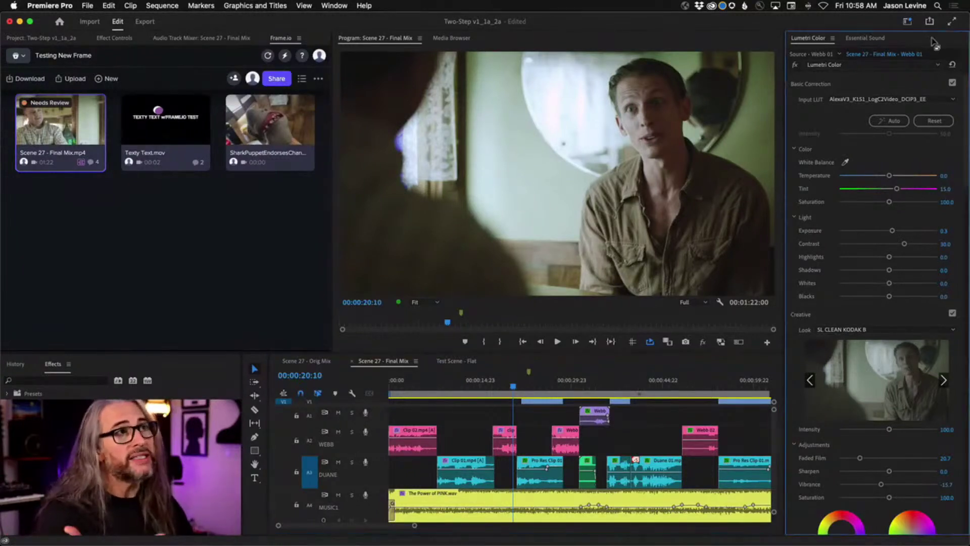
left_click(865, 38)
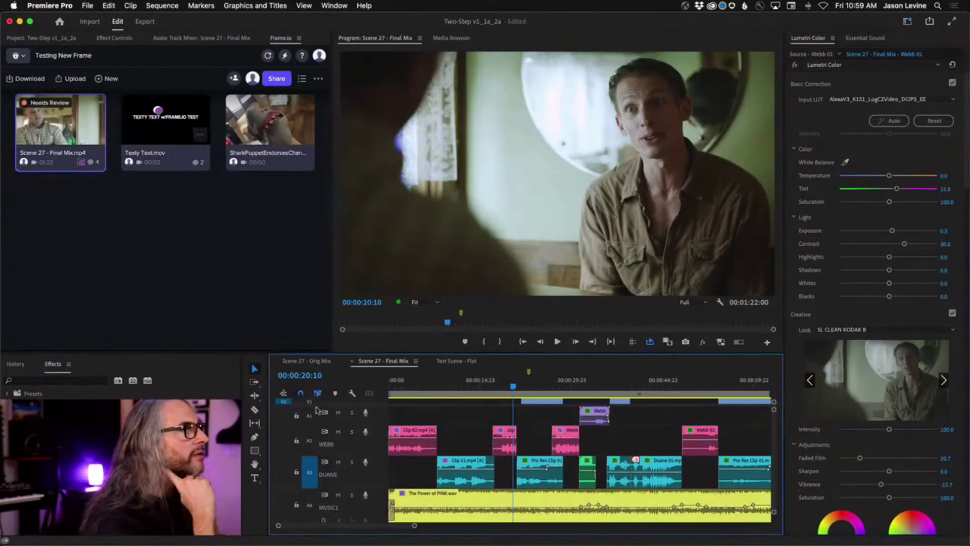
left_click(309, 361)
left_click(393, 361)
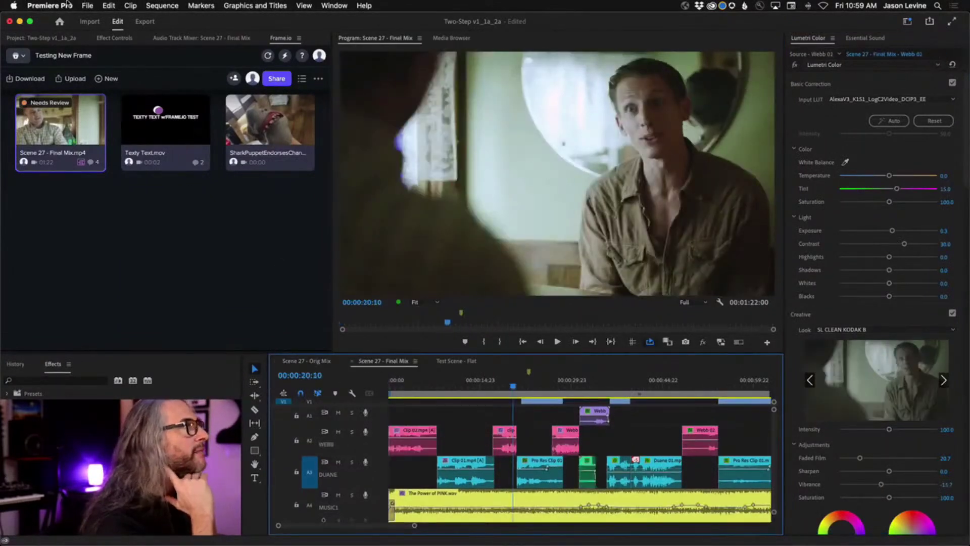
left_click(87, 5)
mouse_move(134, 288)
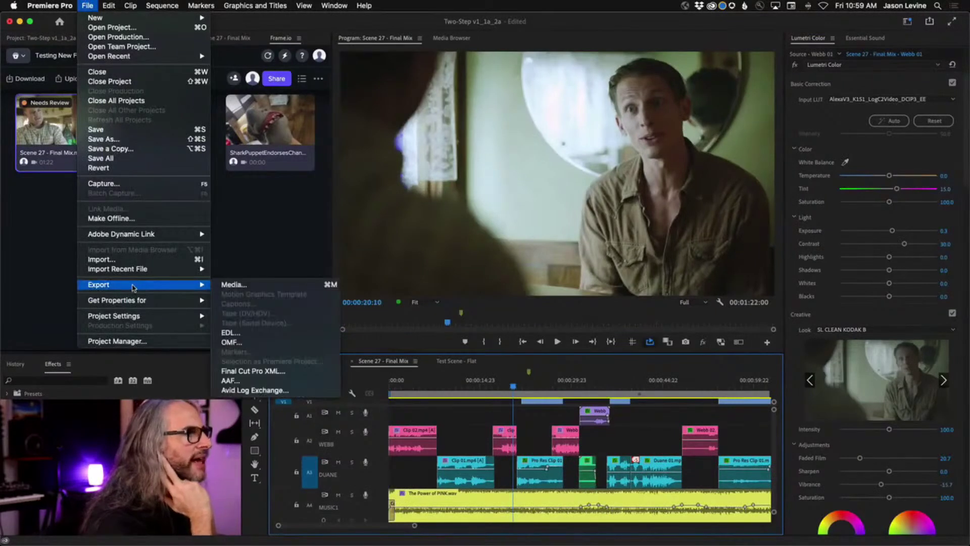
mouse_move(111, 5)
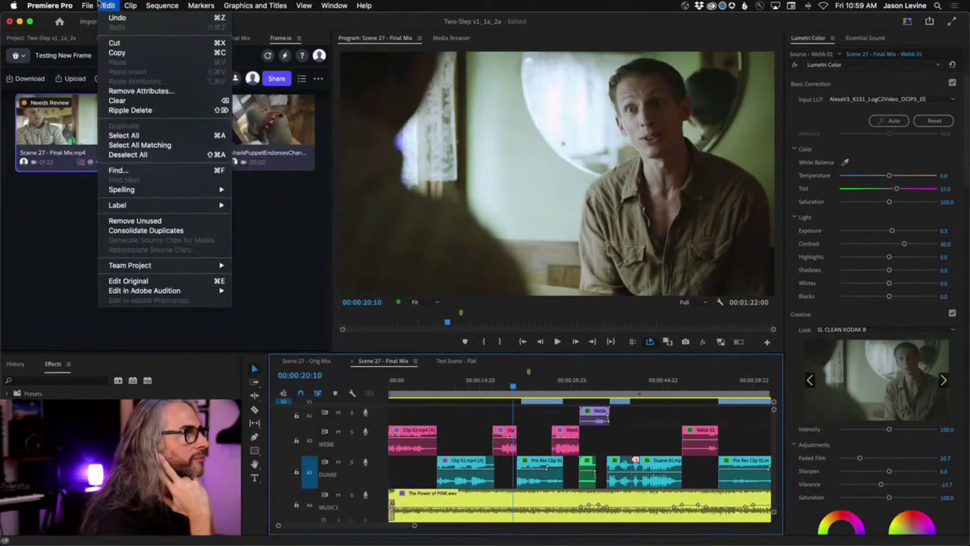
key("Escape")
- Park the playhead at 00:00:04:07 and add an unnamed comment marker to the selected first clip on the WEBB track
left_click(512, 387)
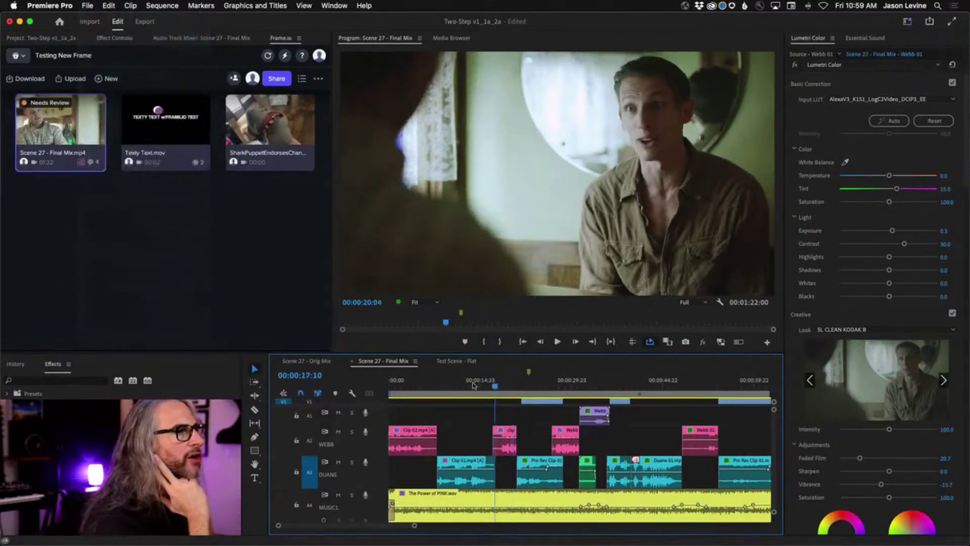
left_click(412, 387)
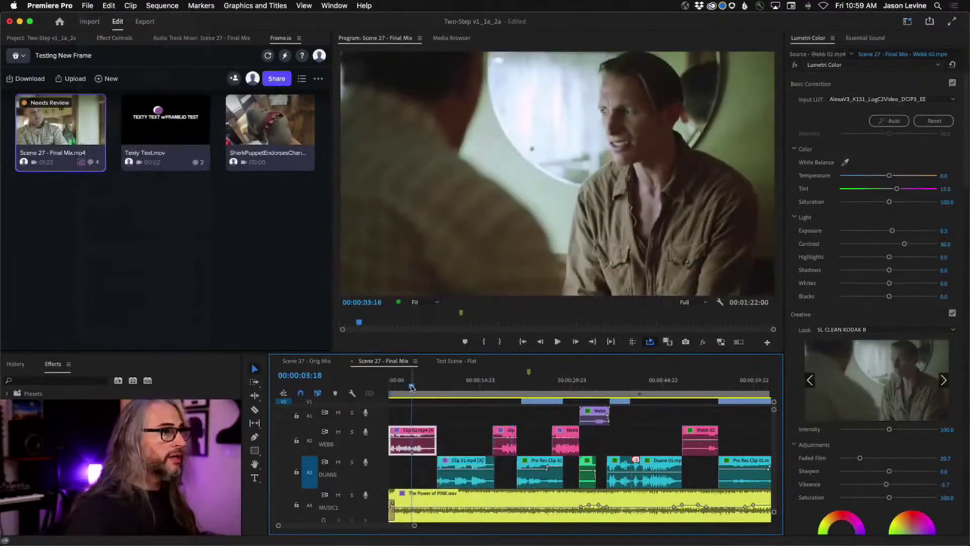
left_click(414, 388)
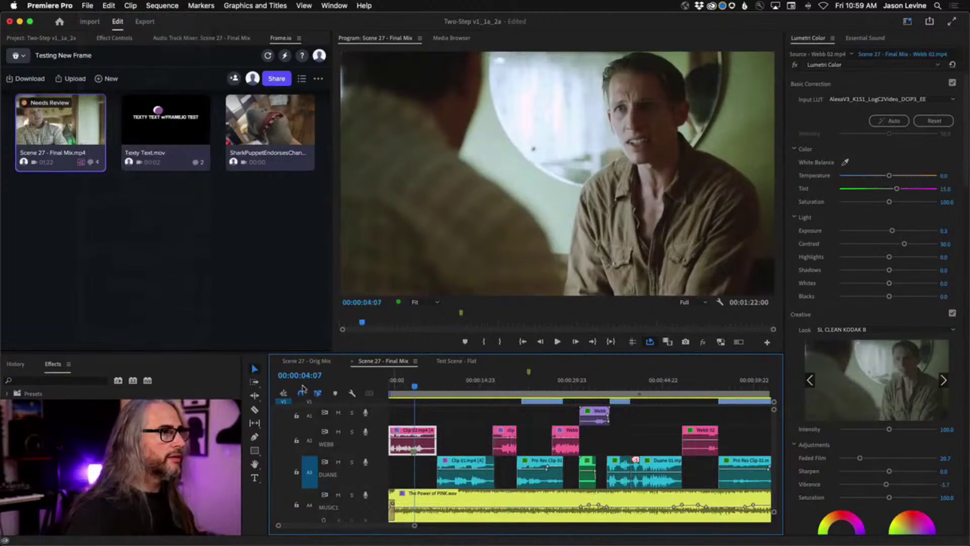
double_click(335, 393)
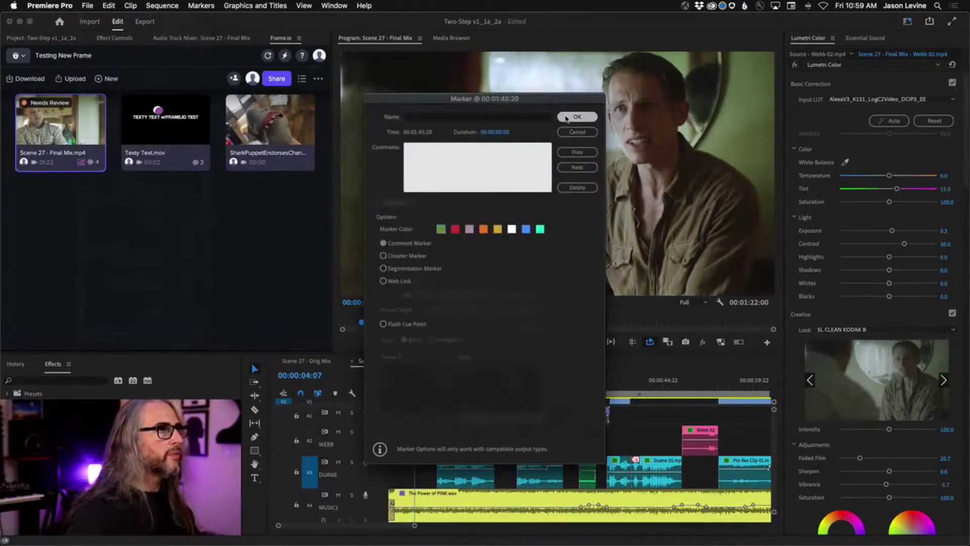
left_click(567, 118)
- Show the project assets, park the playhead at 00:00:11:09 and turn off Selection Follows Playhead
left_click(486, 386)
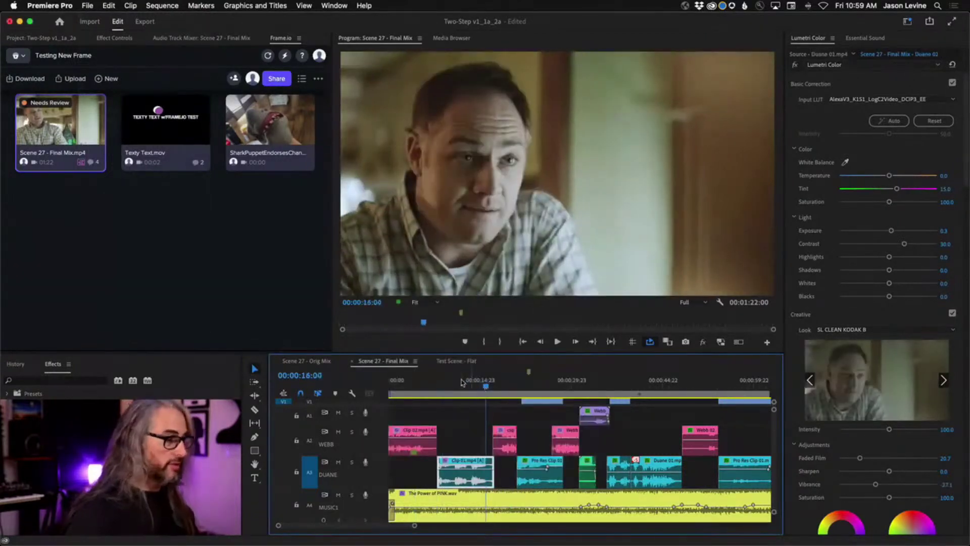
left_click(459, 387)
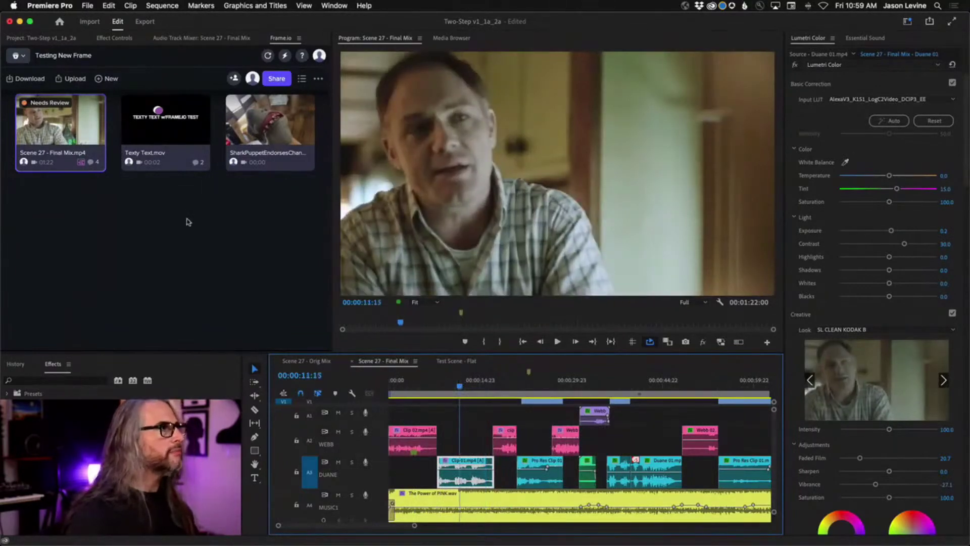
left_click(46, 39)
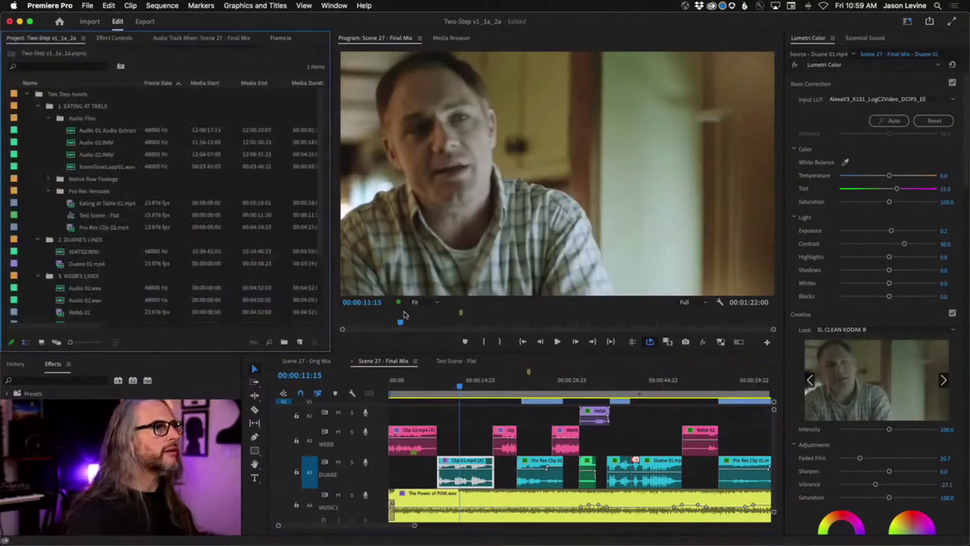
left_click(485, 387)
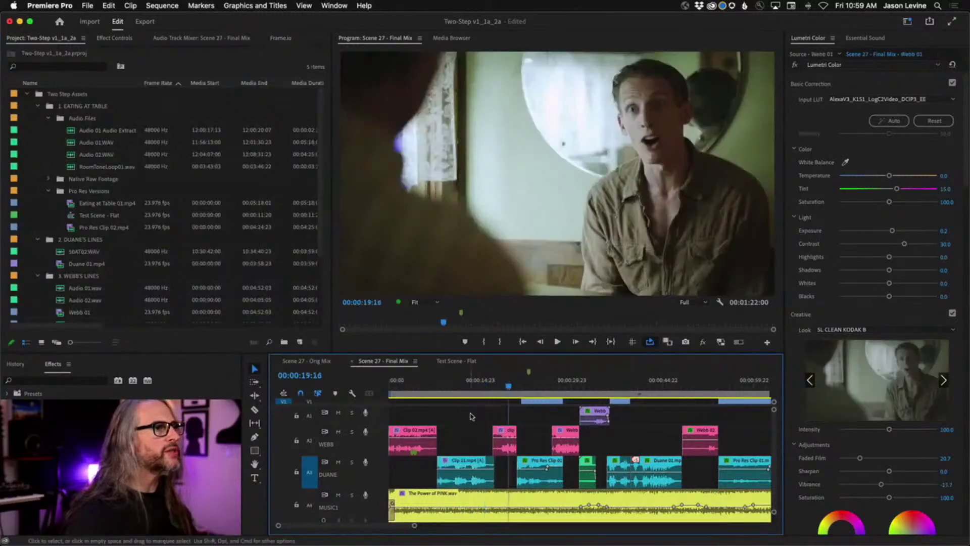
left_click(459, 387)
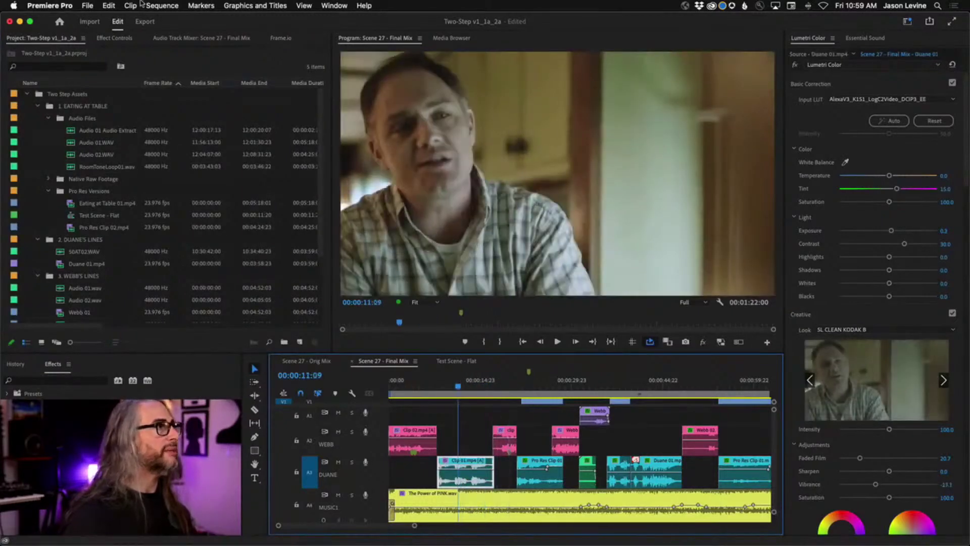
left_click(162, 6)
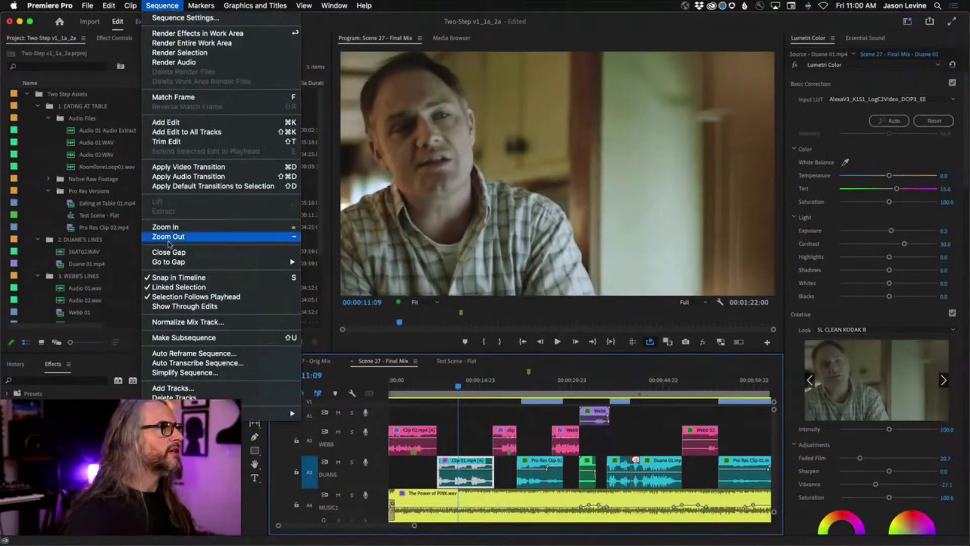
left_click(187, 296)
- Add sequence markers at 00:00:11:09 and 00:00:29:23, plus one between them
left_click(464, 342)
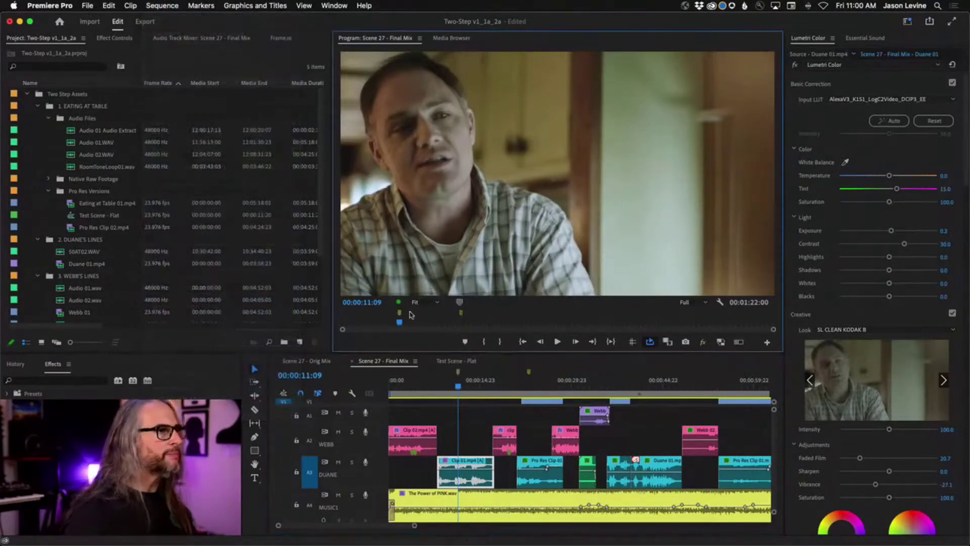
left_click_drag(399, 322, 440, 322)
left_click(465, 342)
left_click(465, 342)
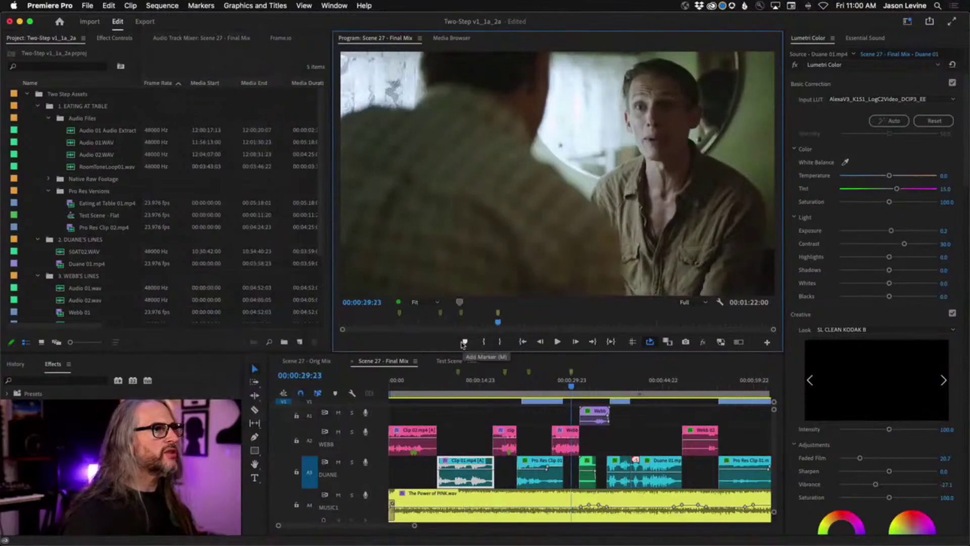
- Add more sequence markers across the rest of the timeline, including at 00:00:51:23, and one near the start at 00:00:05:22
left_click_drag(499, 322, 614, 322)
left_click(465, 342)
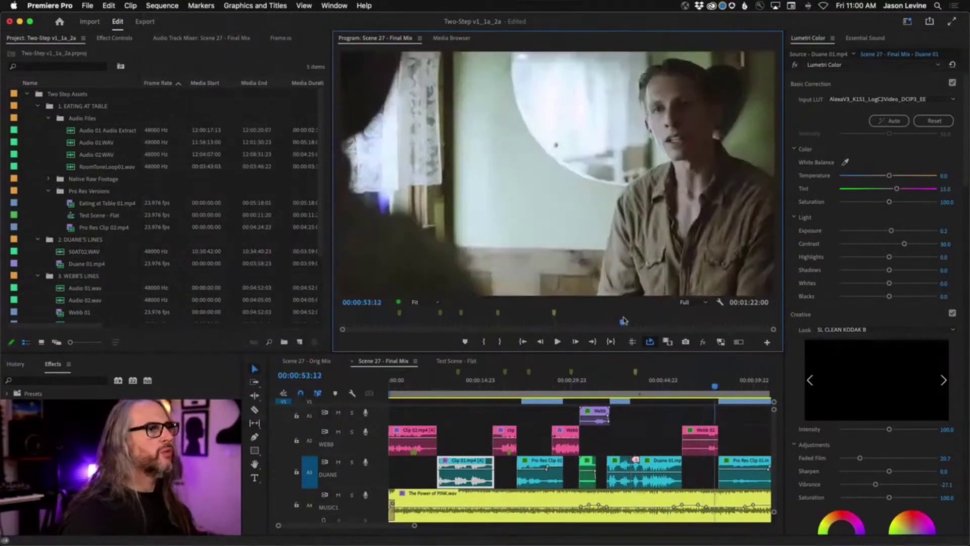
left_click(465, 342)
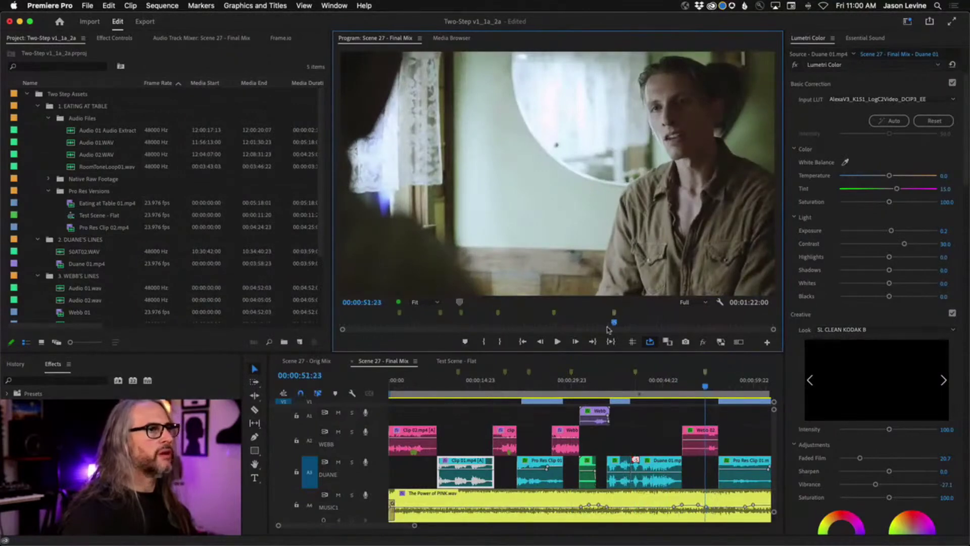
mouse_move(614, 323)
left_mouse_down()
mouse_move(633, 325)
mouse_move(371, 323)
left_mouse_up()
left_click(465, 342)
left_click(466, 342)
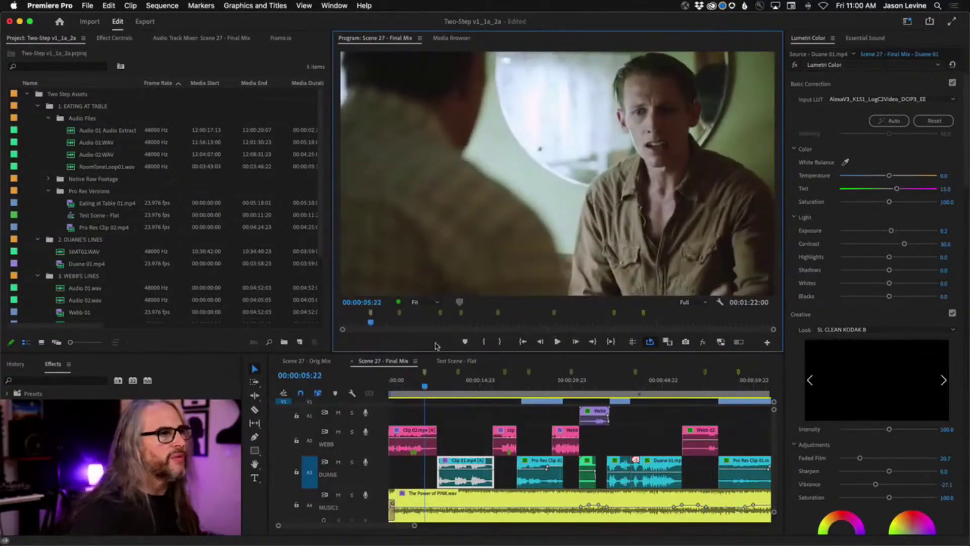
- Edit the marker at 00:00:05:22 with the comment "Check this" and a red marker color
double_click(426, 372)
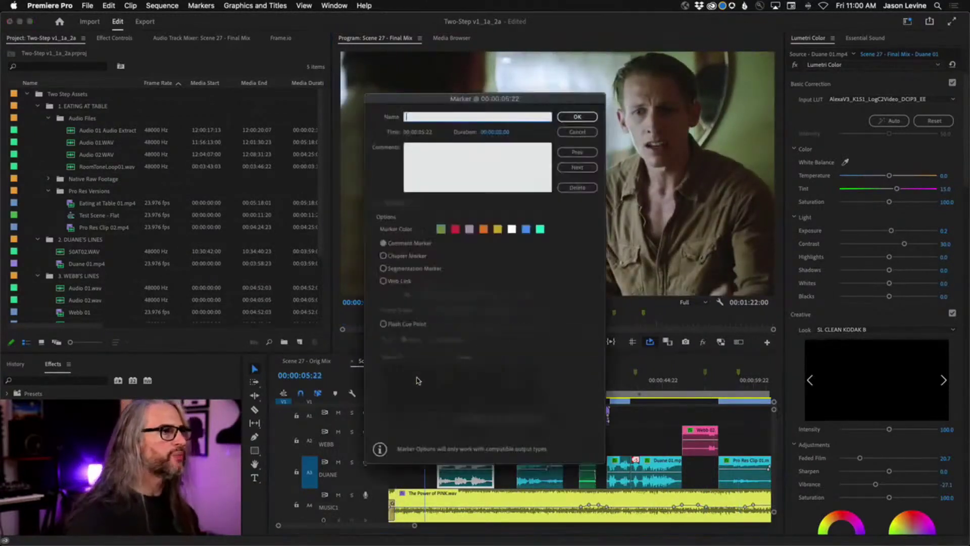
left_click(428, 153)
type("Check this")
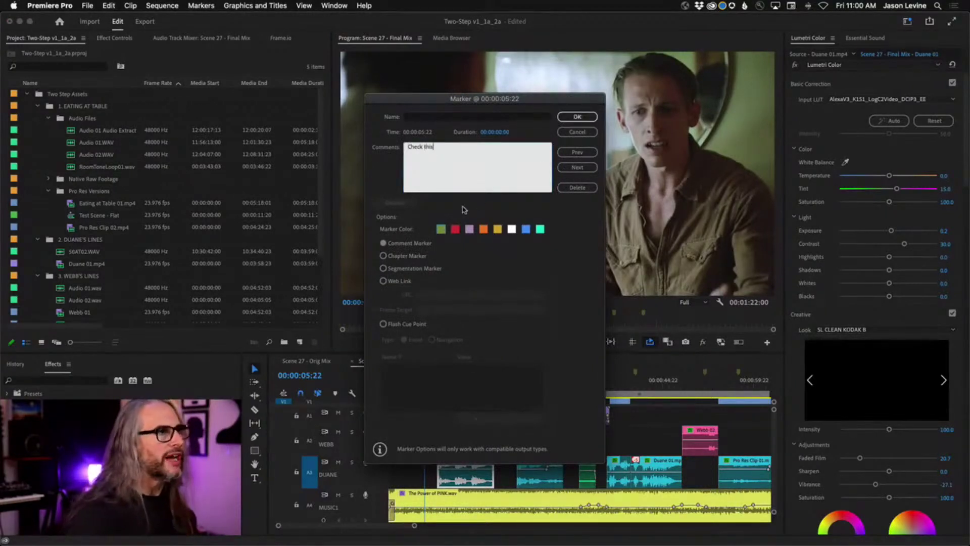
left_click(455, 229)
left_click(595, 120)
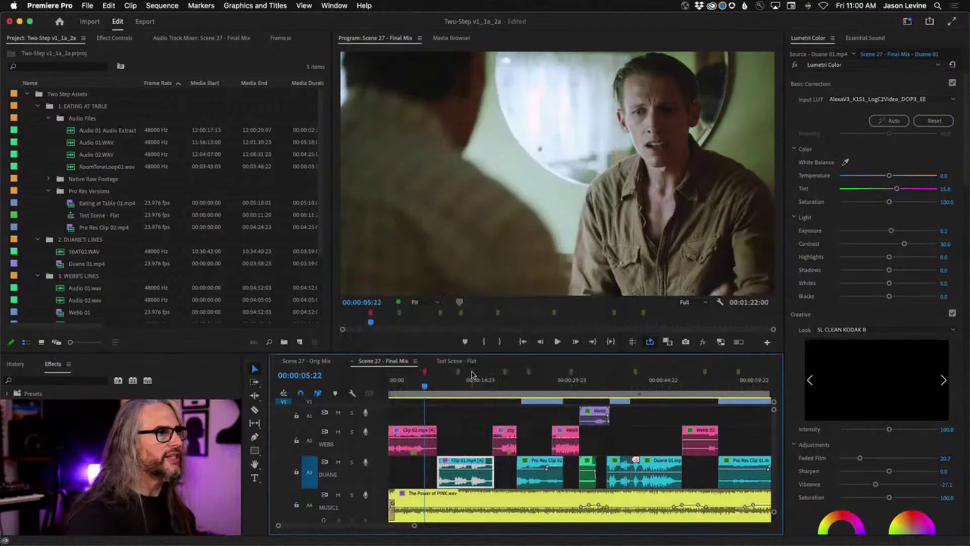
- Comment the marker at 00:00:11:09 with "This is the coolest" and the one at 00:00:19:02 with "Do these work"
double_click(457, 373)
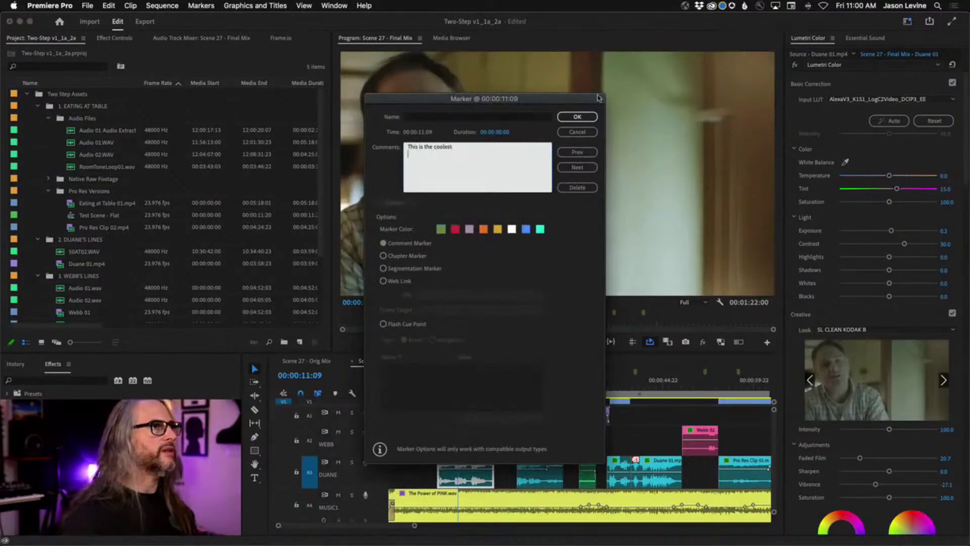
left_click(577, 116)
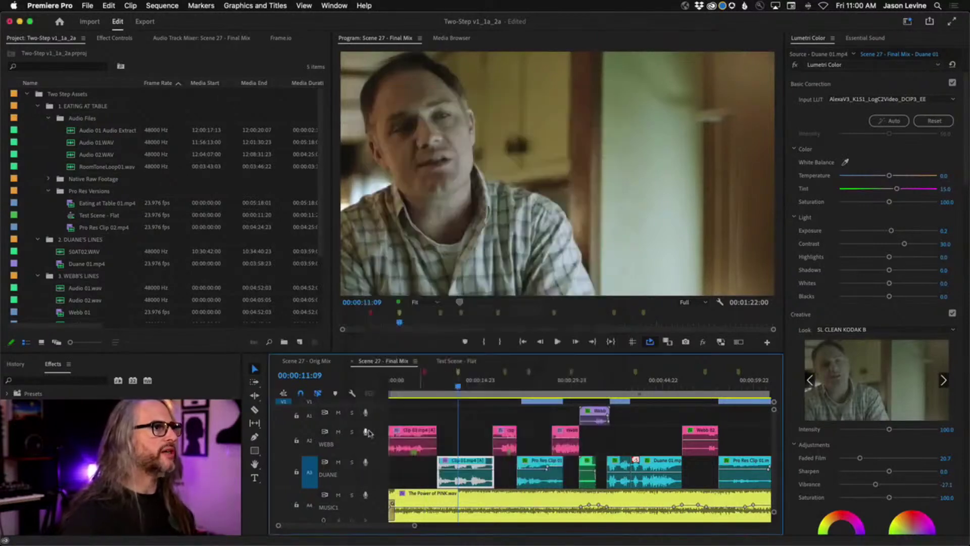
double_click(508, 373)
left_click(441, 161)
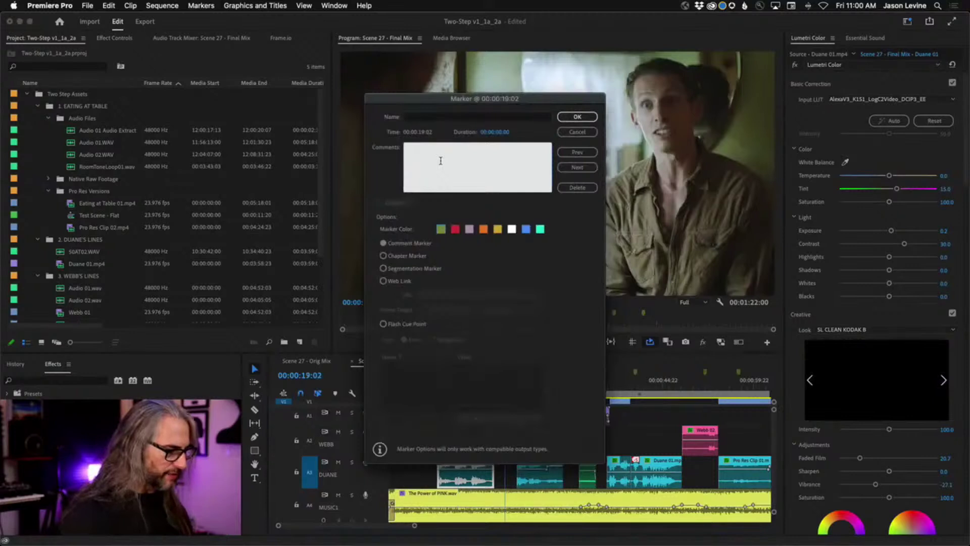
type("Do these work")
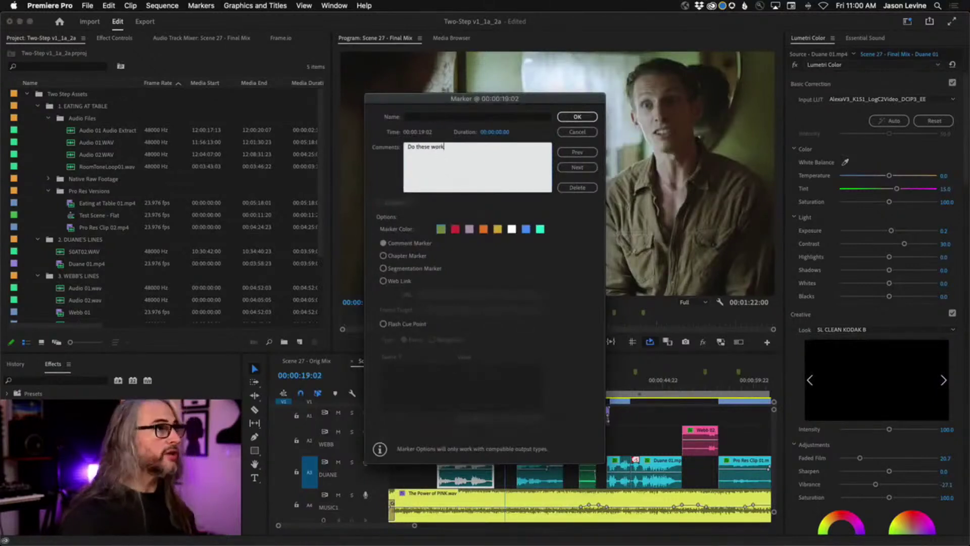
left_click(578, 117)
- Add the comment "YES YOU CAN" to the sequence marker at 00:00:23:00
double_click(529, 373)
left_click(446, 166)
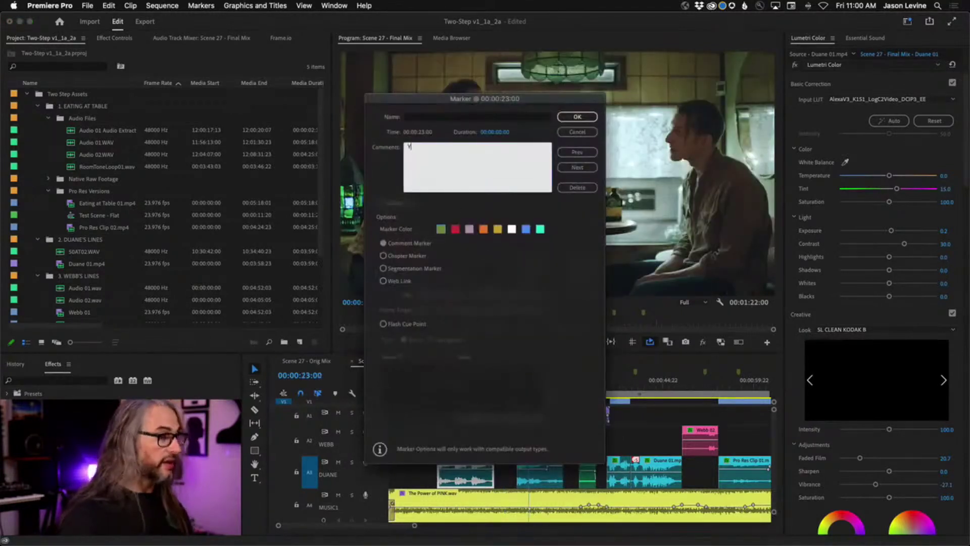
type("YES YOU CAN")
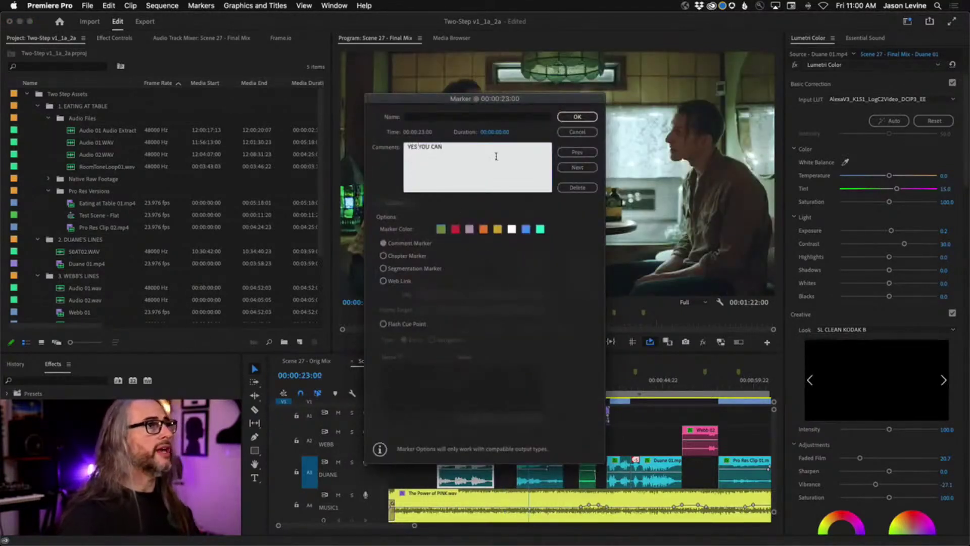
left_click(577, 117)
- Add the comment "NEEDS SOUND DESIGN" to the sequence marker at 00:00:29:23
left_click(570, 373)
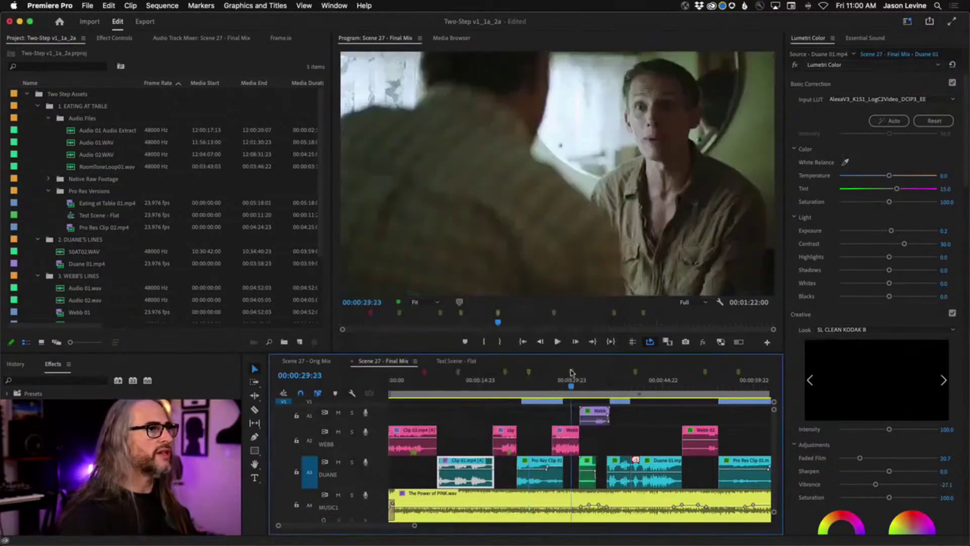
key("m")
key("m")
left_click(456, 172)
type("NEEDS SOIUND DESIGN")
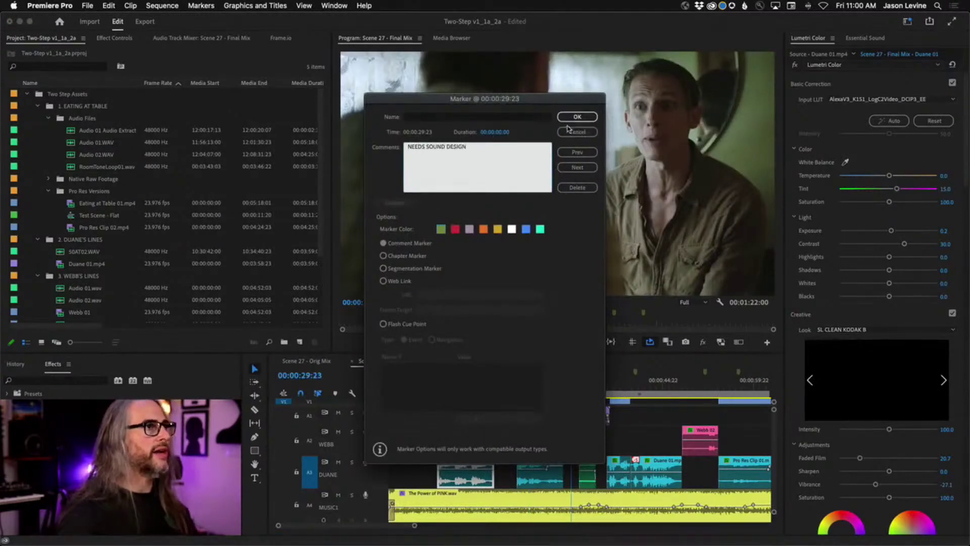
left_click(578, 117)
- Add the comment "DO THIS ONE AS WELL" to the sequence marker at 00:00:40:13
left_click(636, 374)
key("m")
key("m")
left_click(498, 181)
type("DO THIS ONE AS WELL")
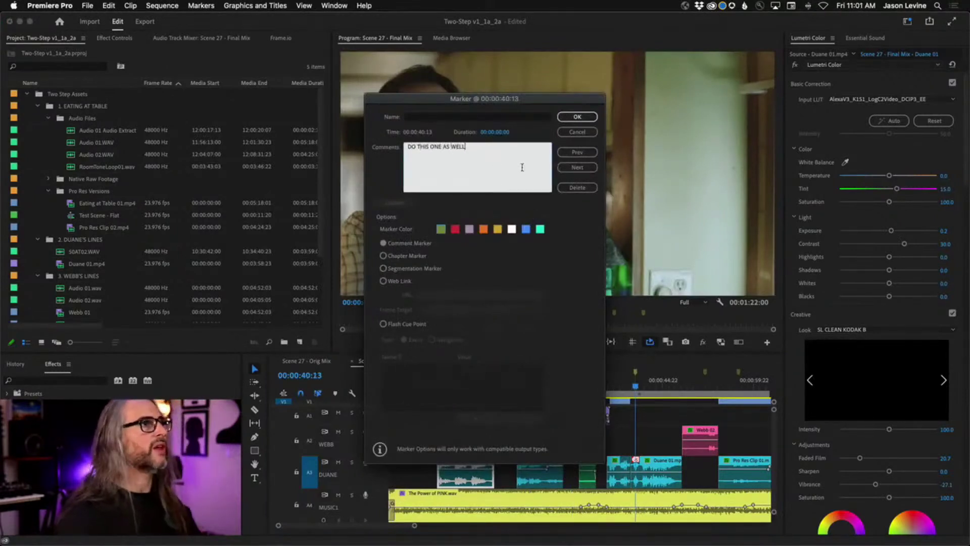
left_click(577, 117)
- Add the comment "CUT THIS" to the sequence marker at 00:00:51:23
key("shift+m")
key("m")
key("m")
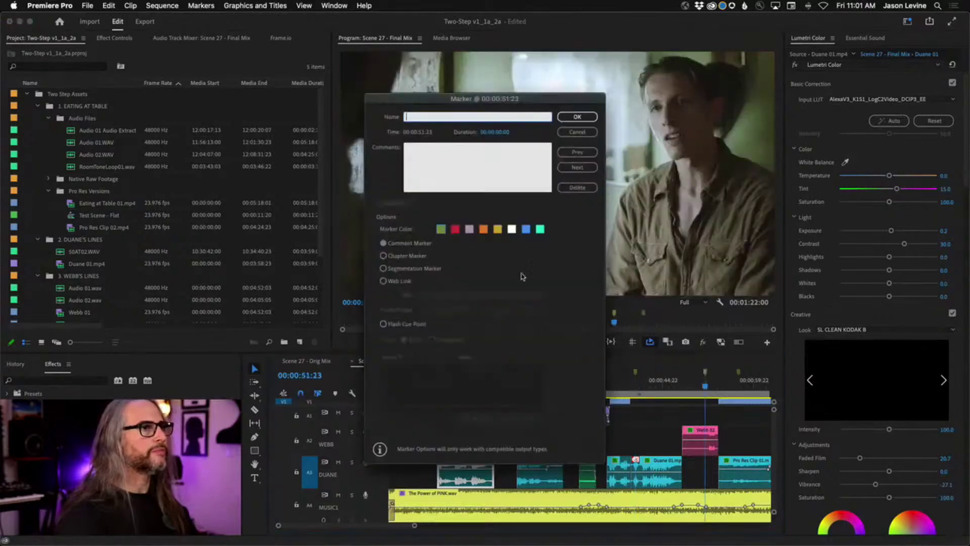
left_click(425, 176)
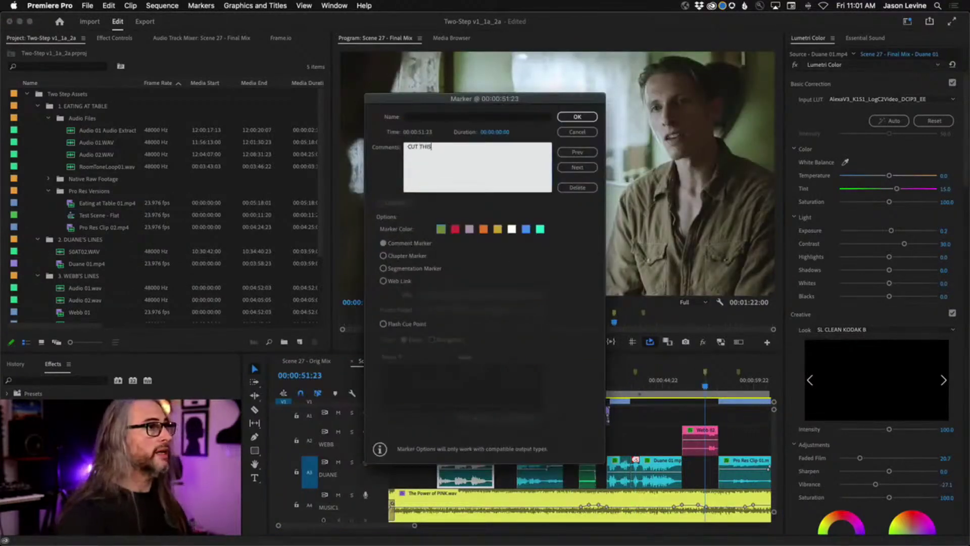
left_click(578, 117)
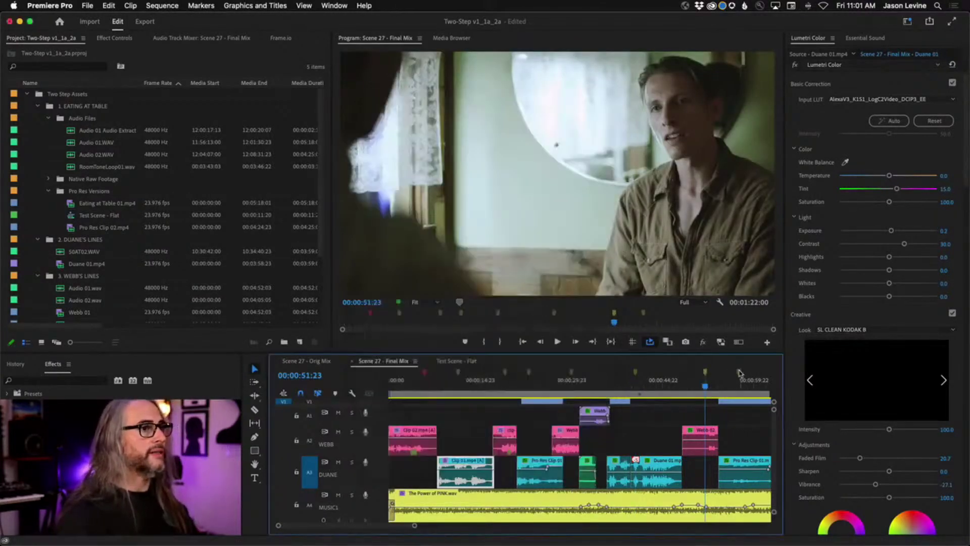
- Add the comment "THANKS GOT WATCHING" to the sequence marker at 00:00:57:10
double_click(739, 373)
left_click(466, 178)
type("THANKS GOT W")
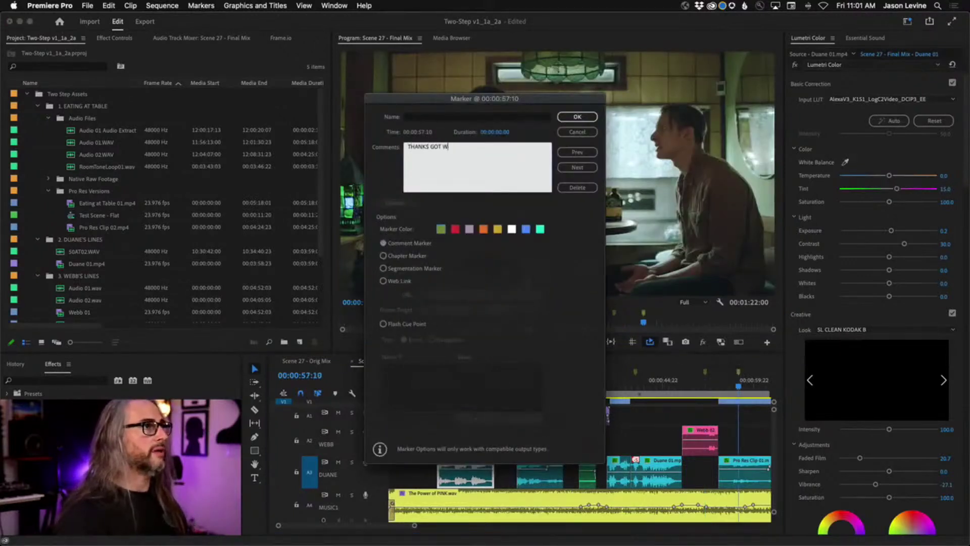
type("ATCHING")
left_click(576, 117)
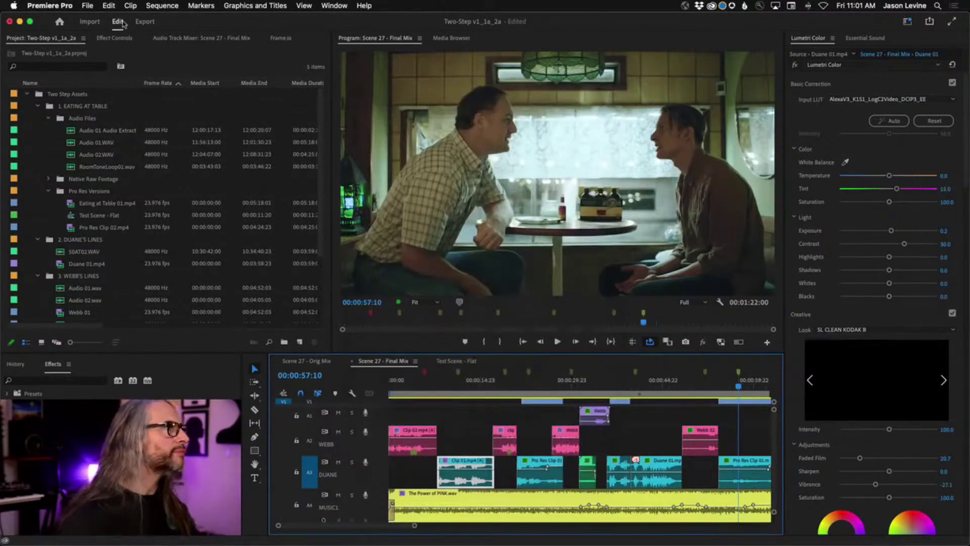
left_click(87, 6)
mouse_move(120, 284)
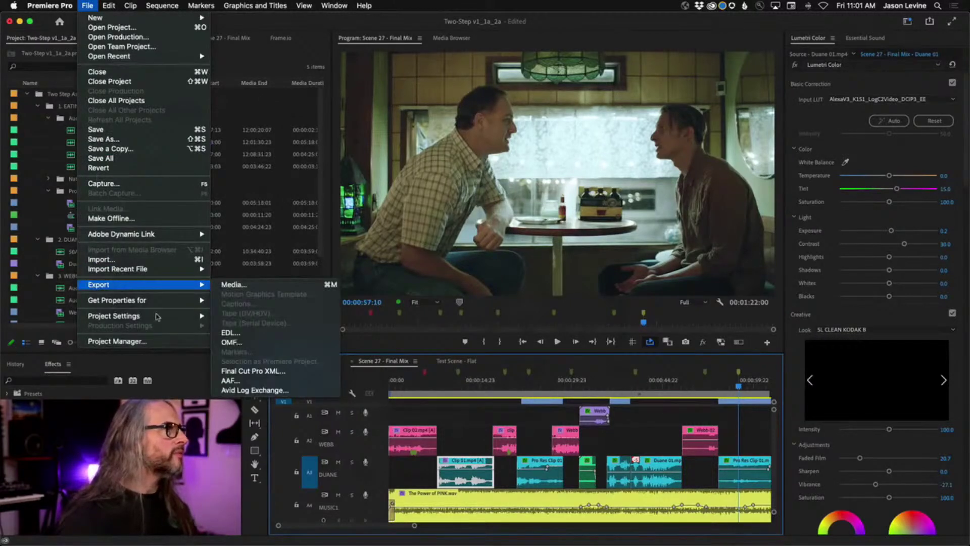
left_click(385, 357)
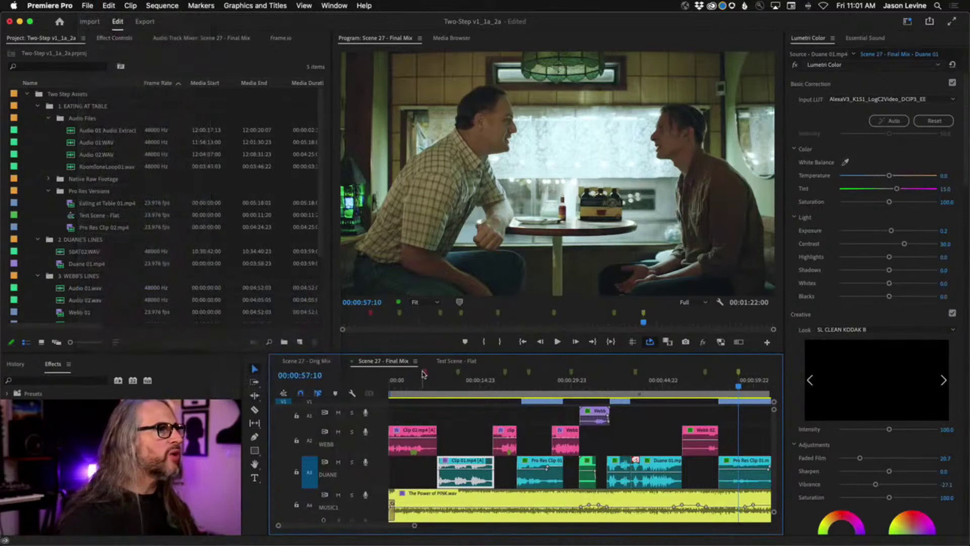
left_click(424, 373)
left_click(87, 5)
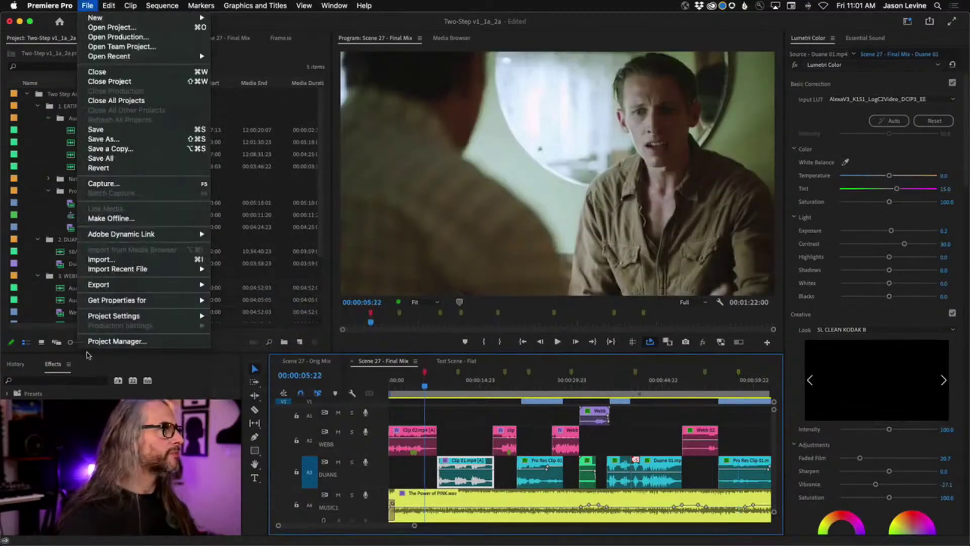
mouse_move(107, 287)
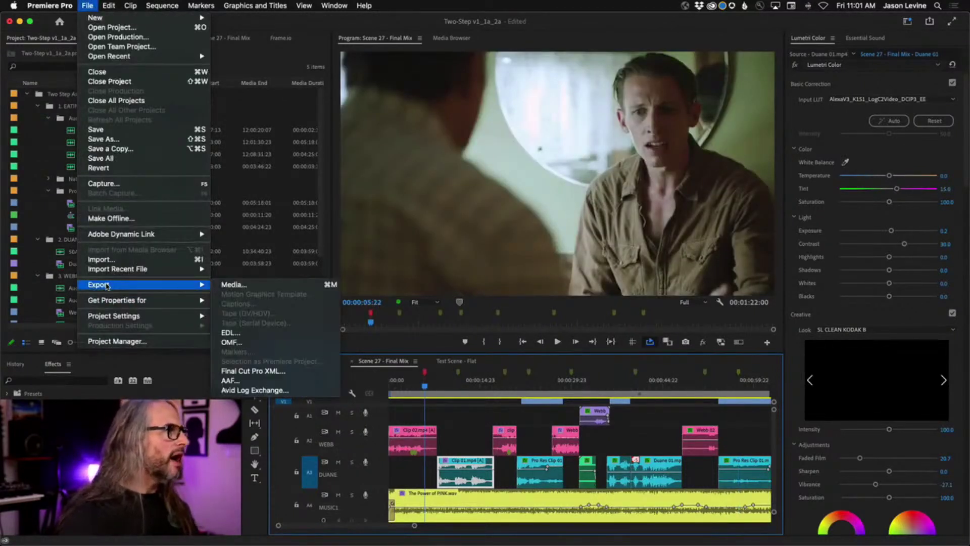
key("Escape")
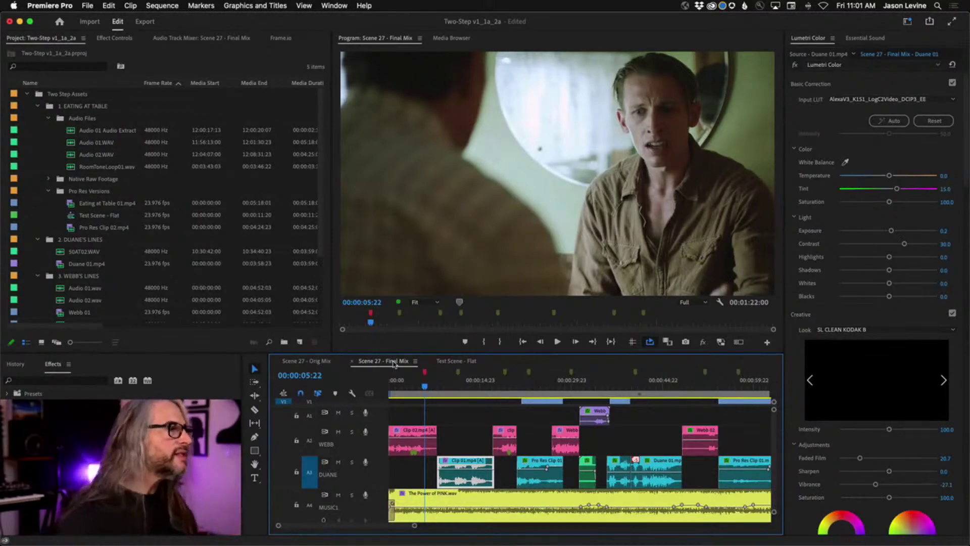
left_click(88, 5)
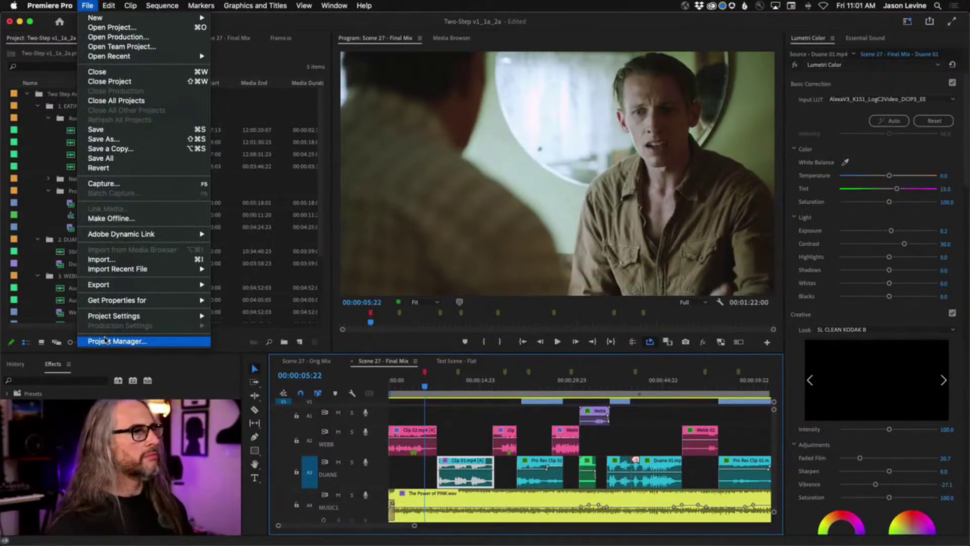
left_click(105, 340)
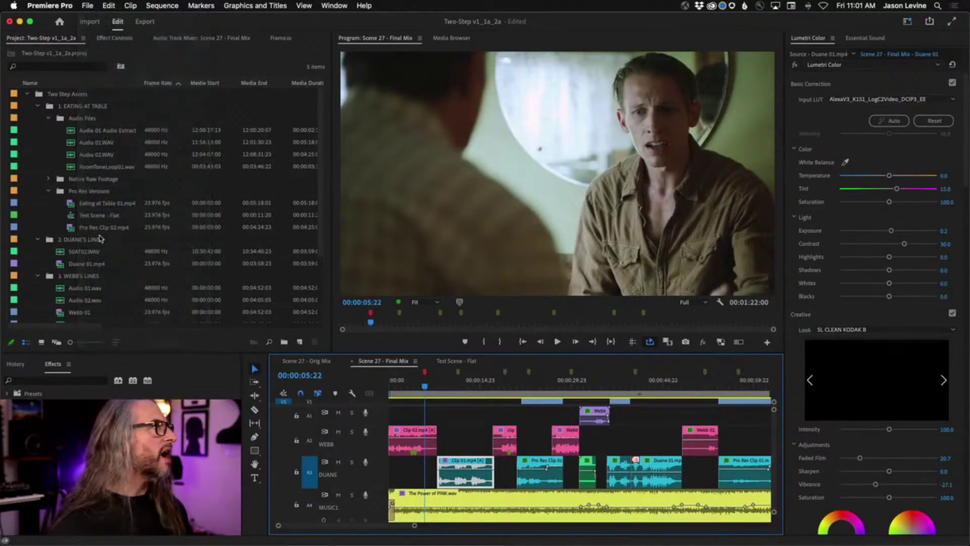
- Select the Scene 27 - Final Mix sequence among the project assets and start exporting its markers
scroll(100, 238, "down", 5)
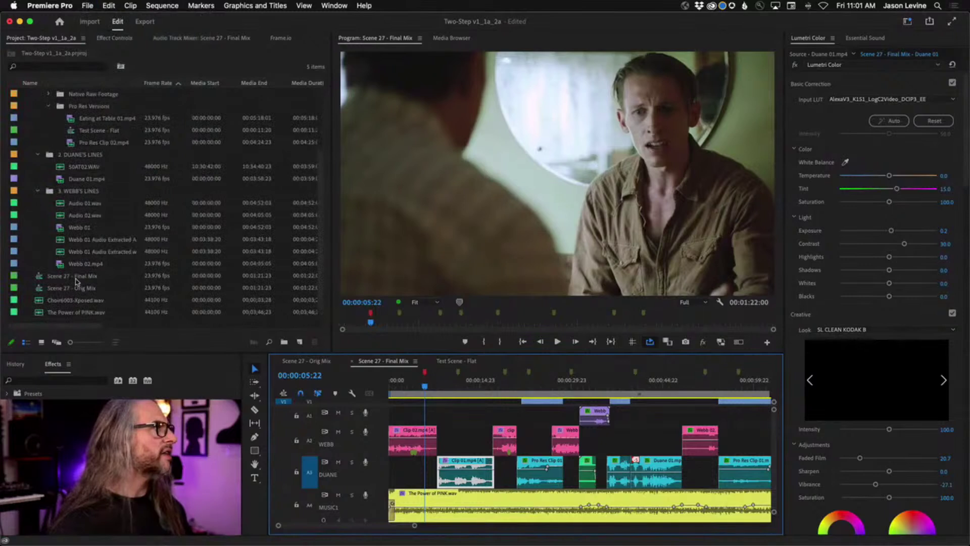
left_click(70, 289)
left_click(63, 277)
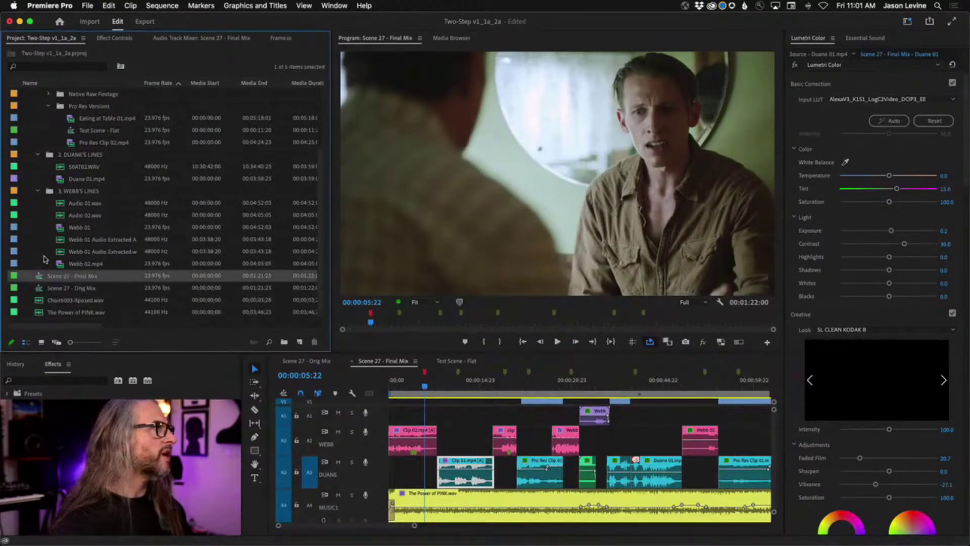
left_click(87, 5)
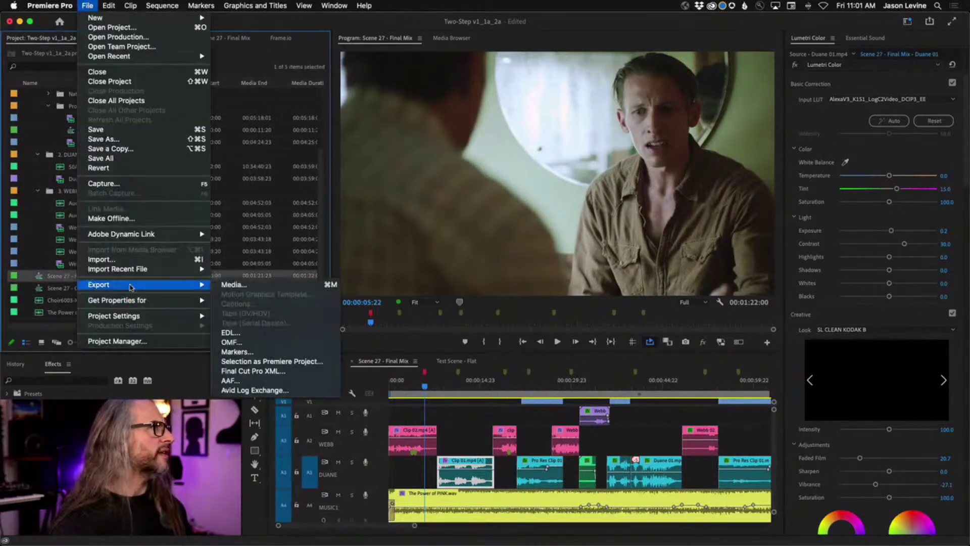
left_click(250, 352)
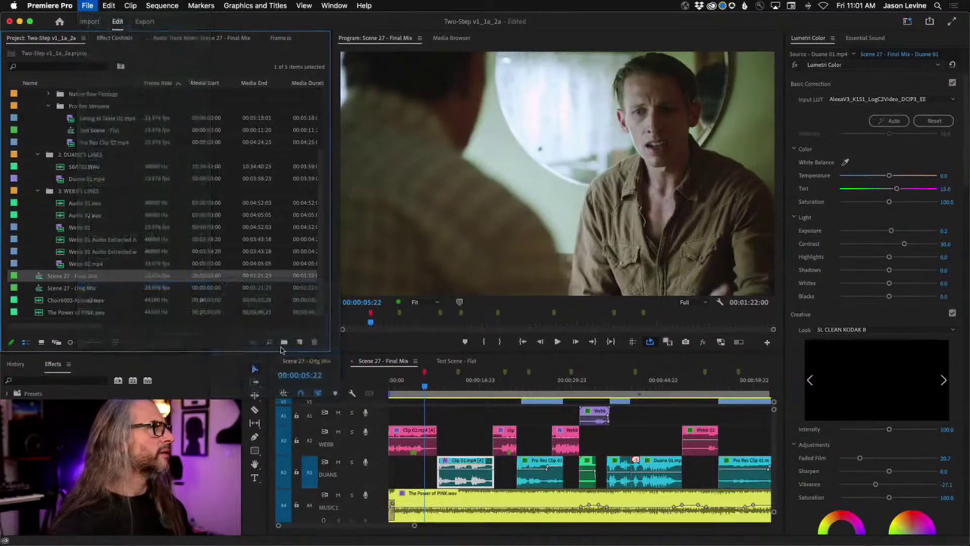
left_click_drag(474, 226, 547, 113)
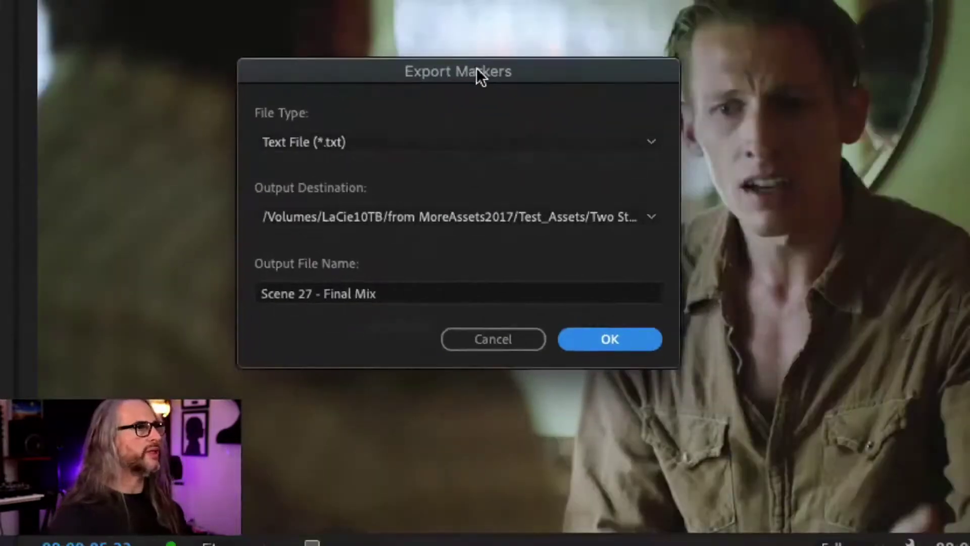
- Set the output destination of the marker export to the Desktop folder
left_click(638, 216)
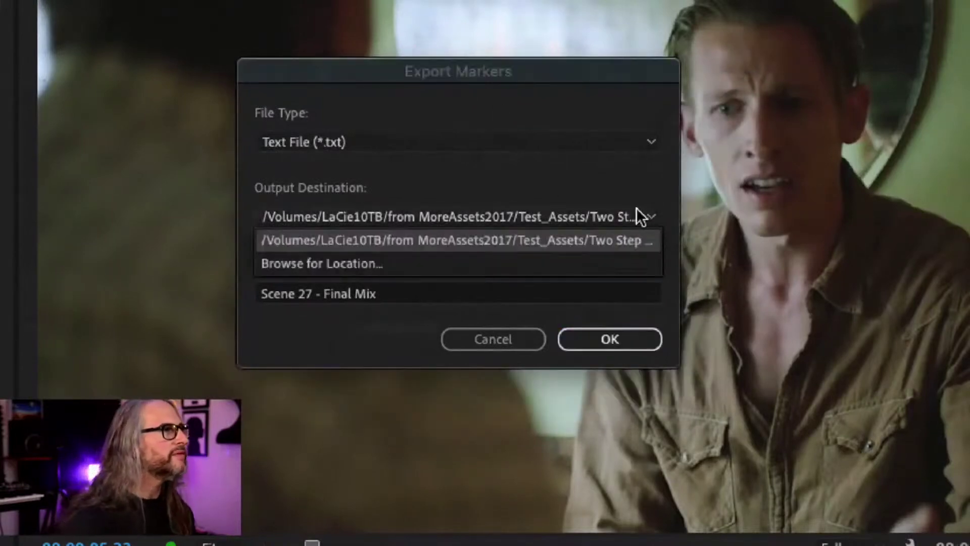
left_click(458, 105)
left_click(525, 217)
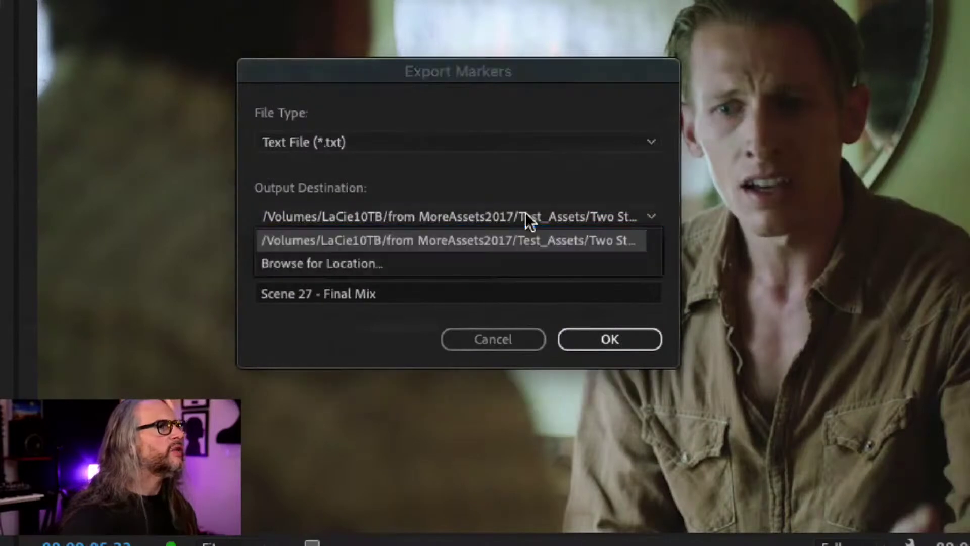
left_click(461, 267)
left_click(410, 320)
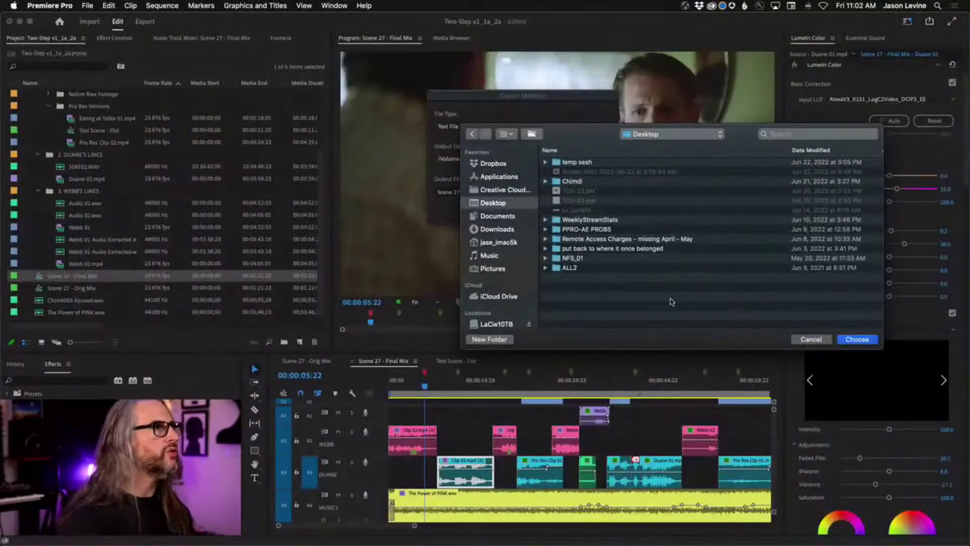
key("Return")
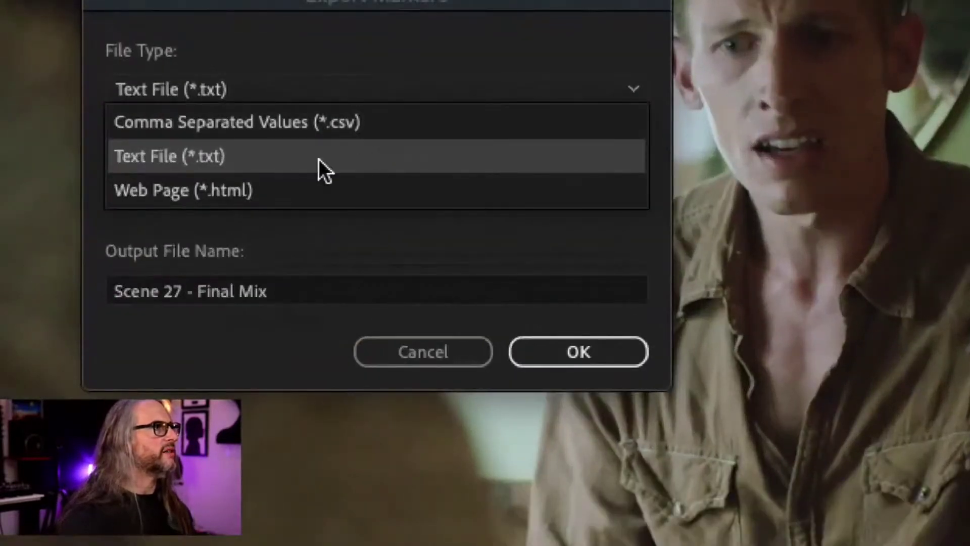
- Export the markers as a Text File (*.txt) named Scene 27 - Final Mix
left_click(344, 156)
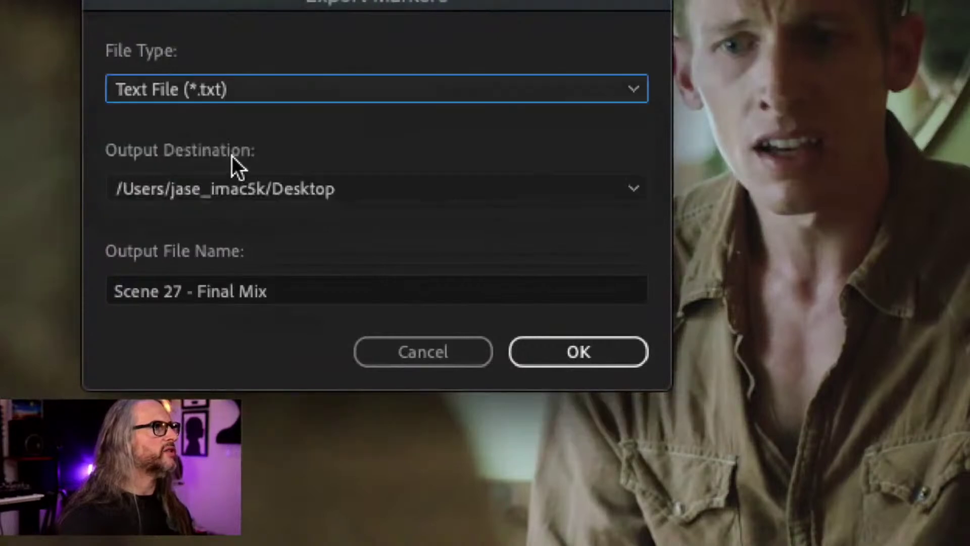
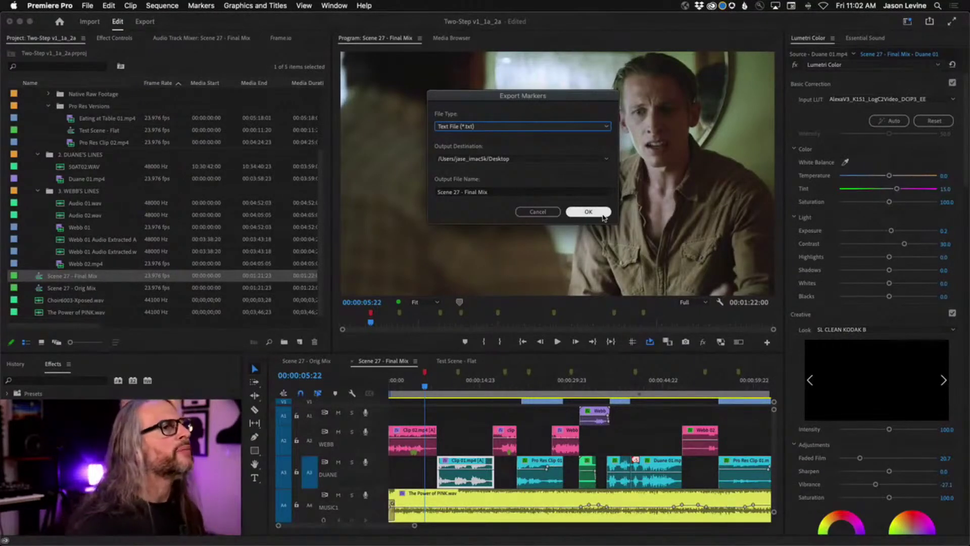
left_click(602, 213)
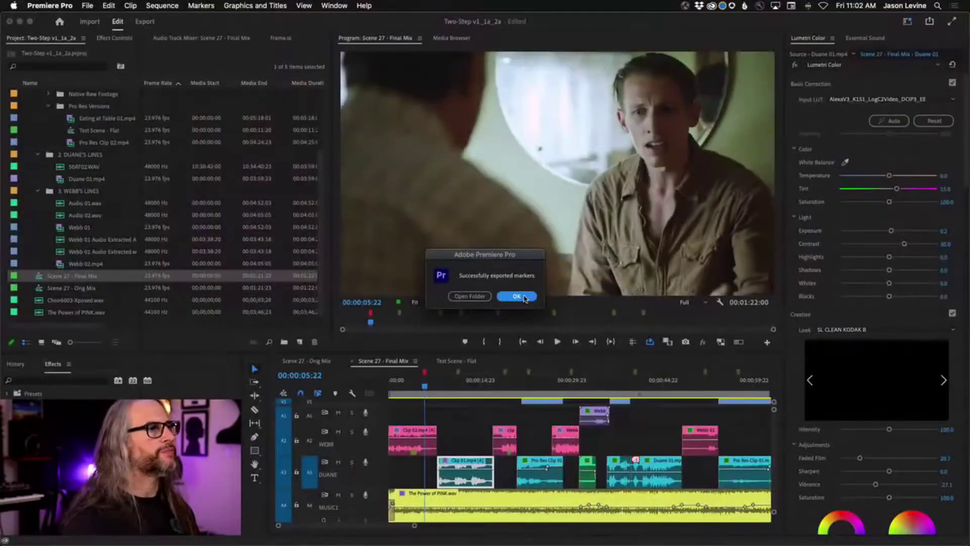
left_click(568, 295)
- Open the exported Scene 27 - Final Mix.txt from the Desktop folder in Finder, read its marker list, and close it
mouse_move(207, 543)
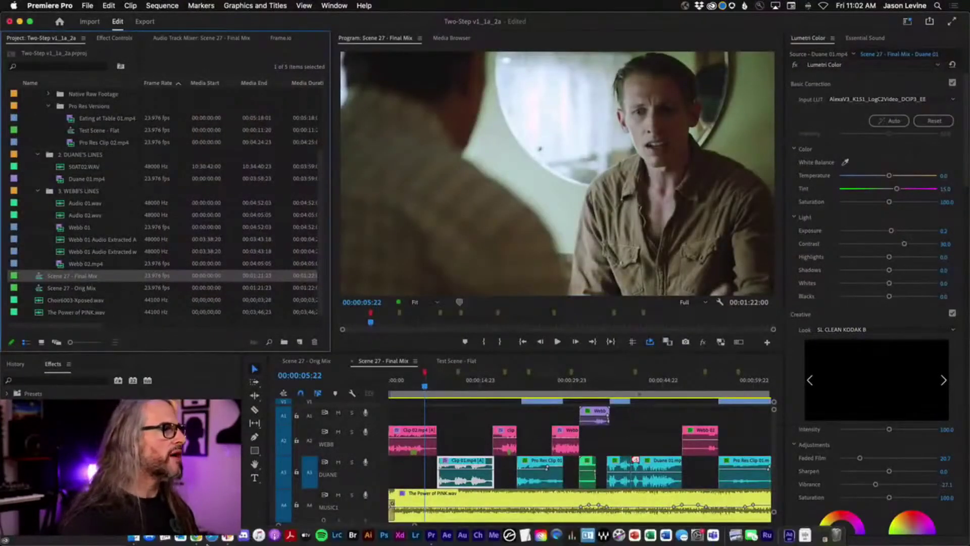
left_click(135, 536)
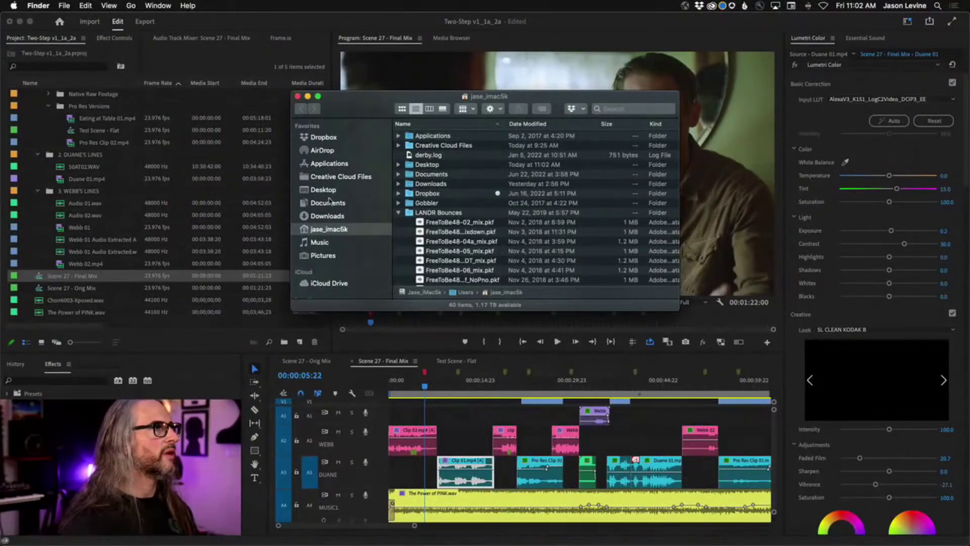
left_click(328, 198)
left_click(328, 191)
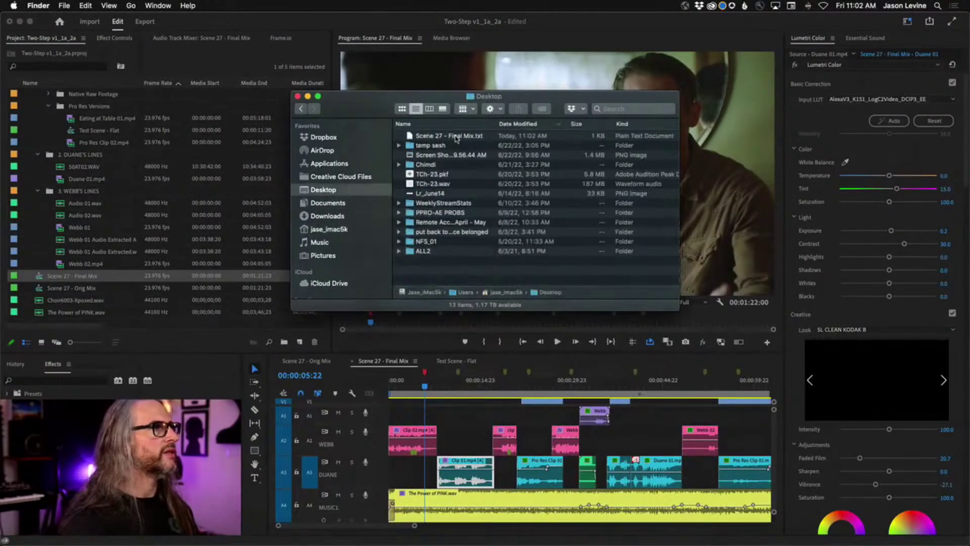
double_click(456, 136)
mouse_move(308, 46)
left_mouse_down()
mouse_move(519, 86)
mouse_move(507, 93)
left_mouse_up()
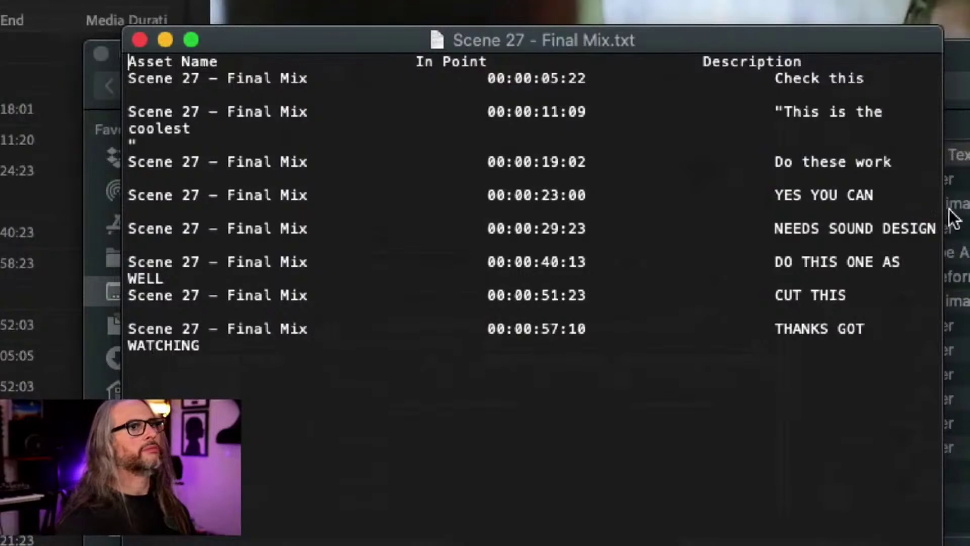
left_click_drag(938, 203, 969, 201)
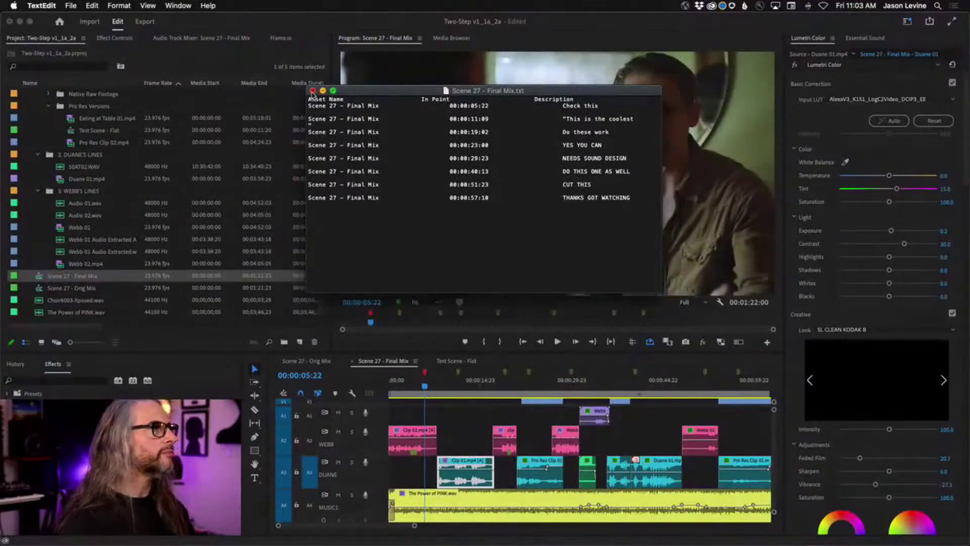
left_click(313, 91)
- Return to Premiere Pro and open the settings for editing the Scene 27 - Final Mix sequence in Adobe Audition
left_click(96, 279)
left_click(389, 364)
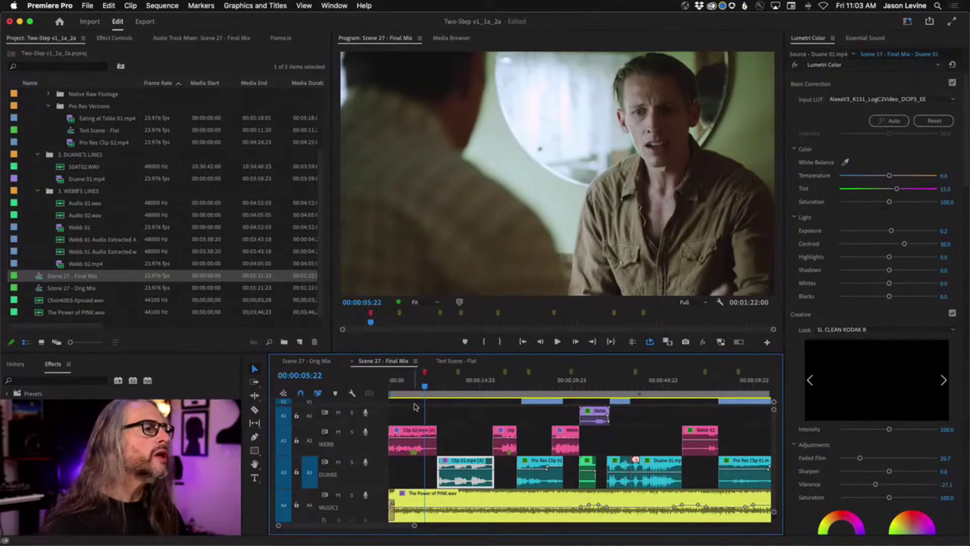
left_click(109, 5)
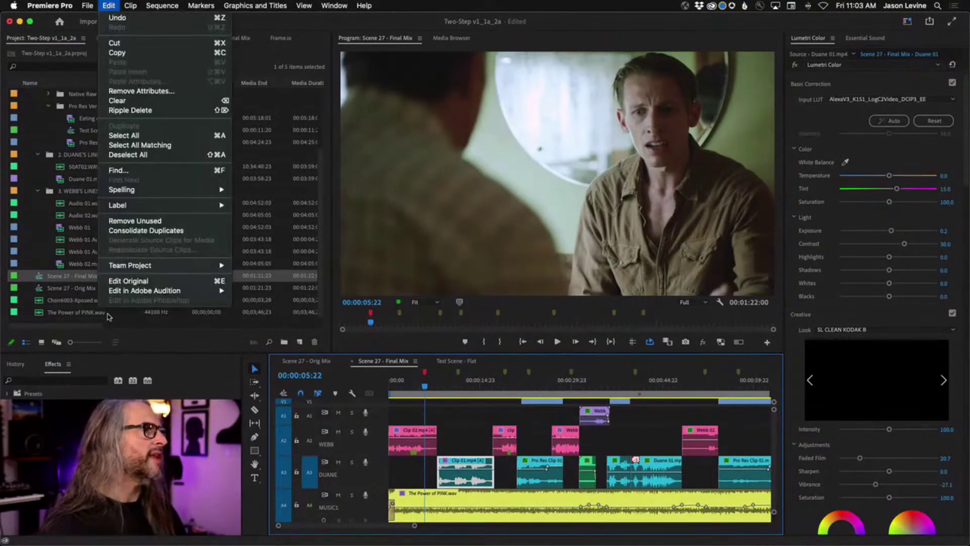
mouse_move(123, 291)
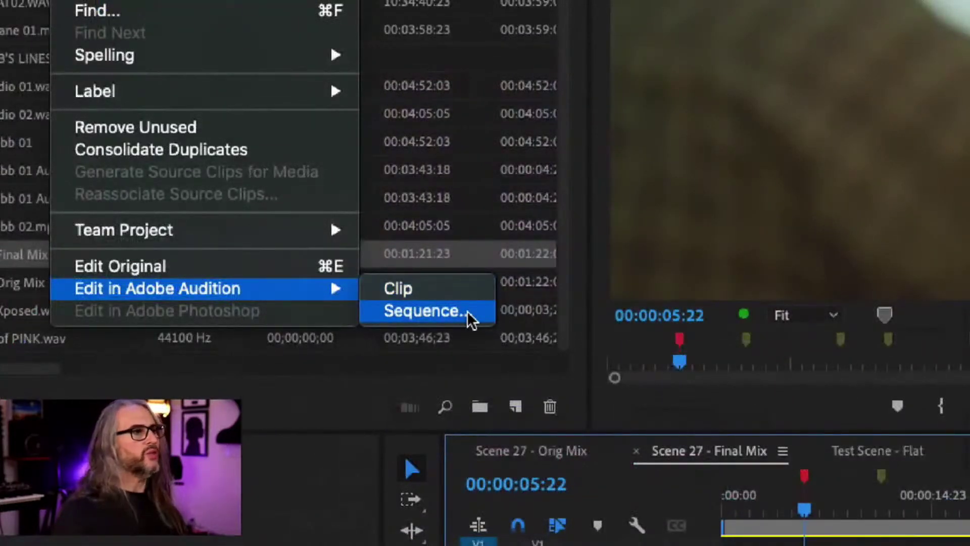
left_click(467, 311)
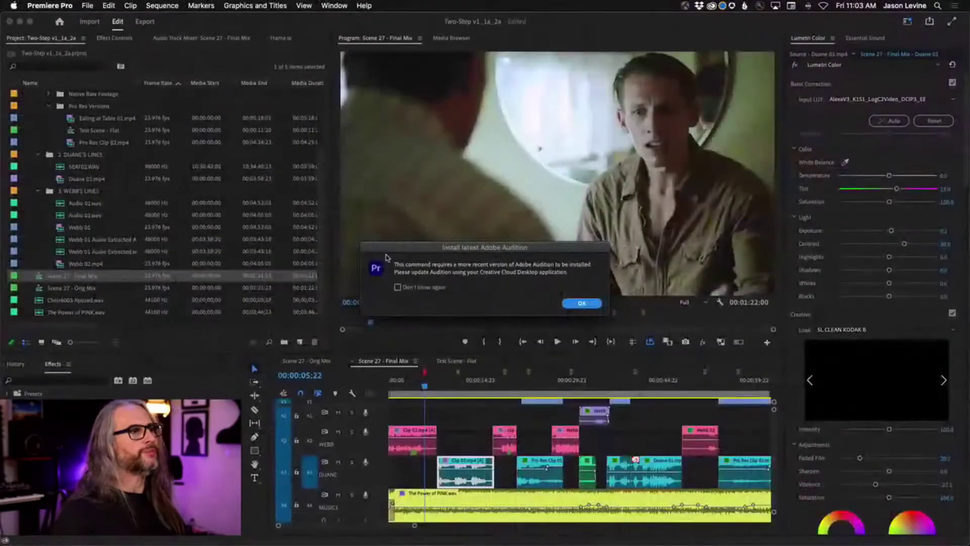
left_click(577, 304)
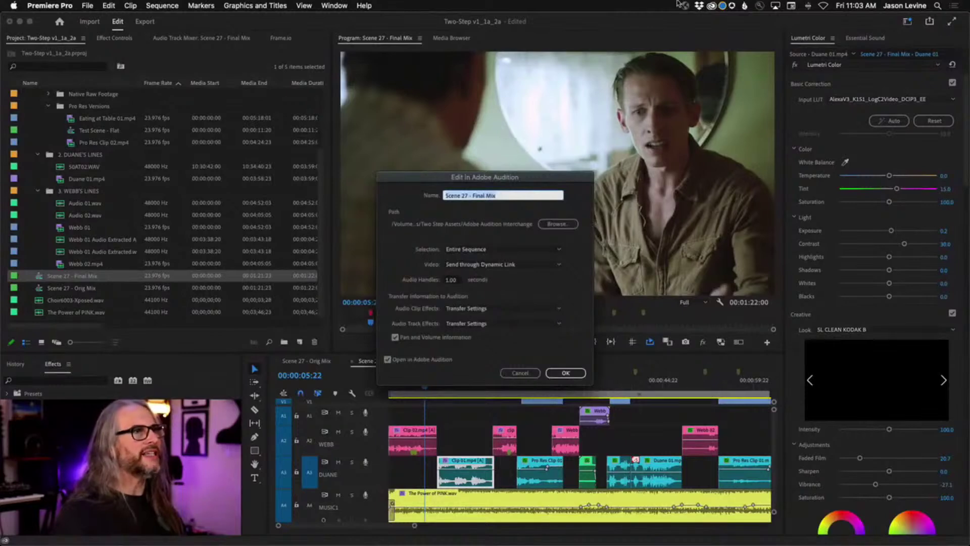
- Switch to the Creative Cloud app and check the installed Audition version among the recent updates, closing the app when finished
left_click(712, 5)
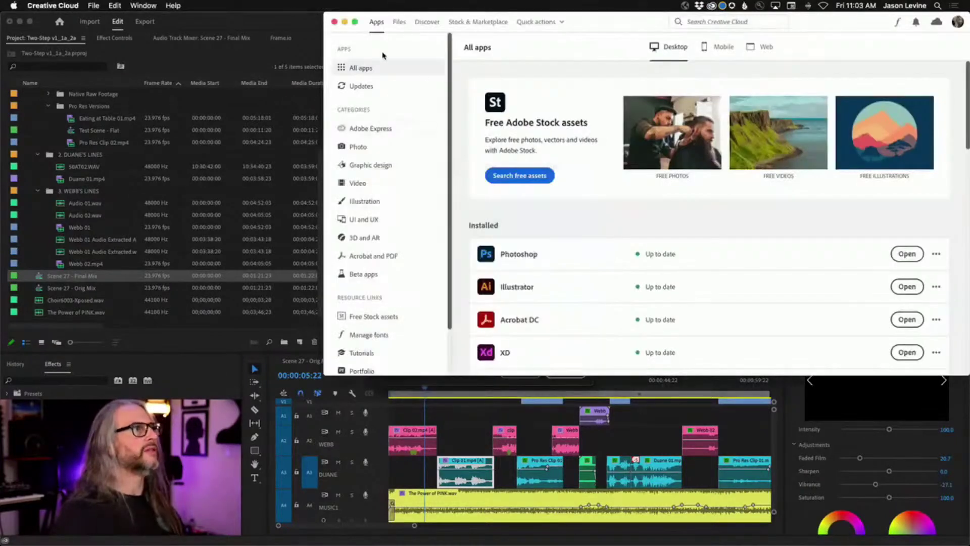
left_click(384, 88)
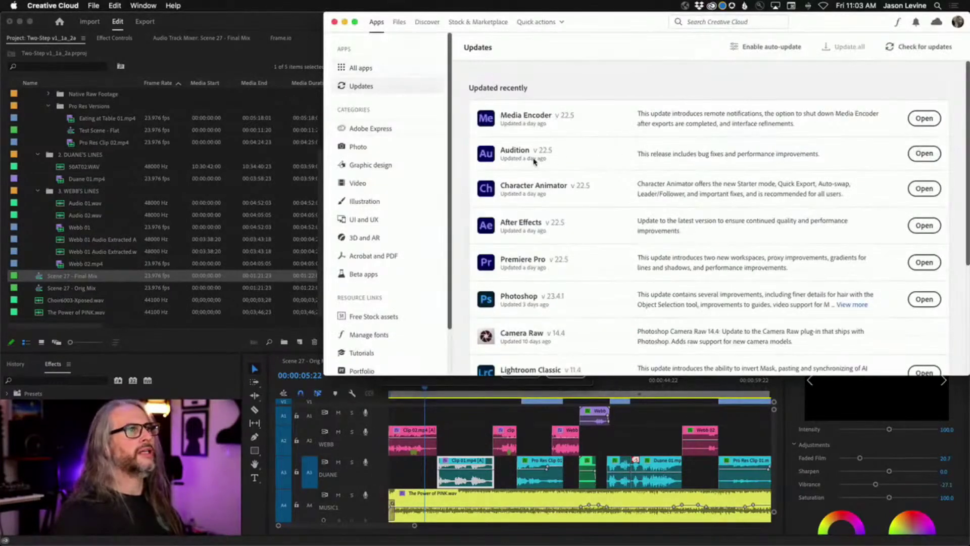
left_click_drag(641, 21, 466, 22)
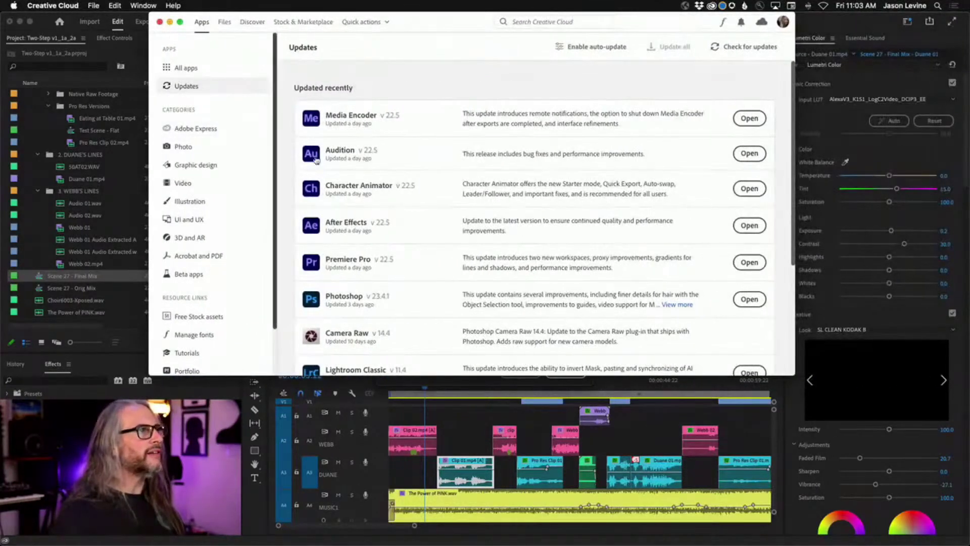
left_click(160, 22)
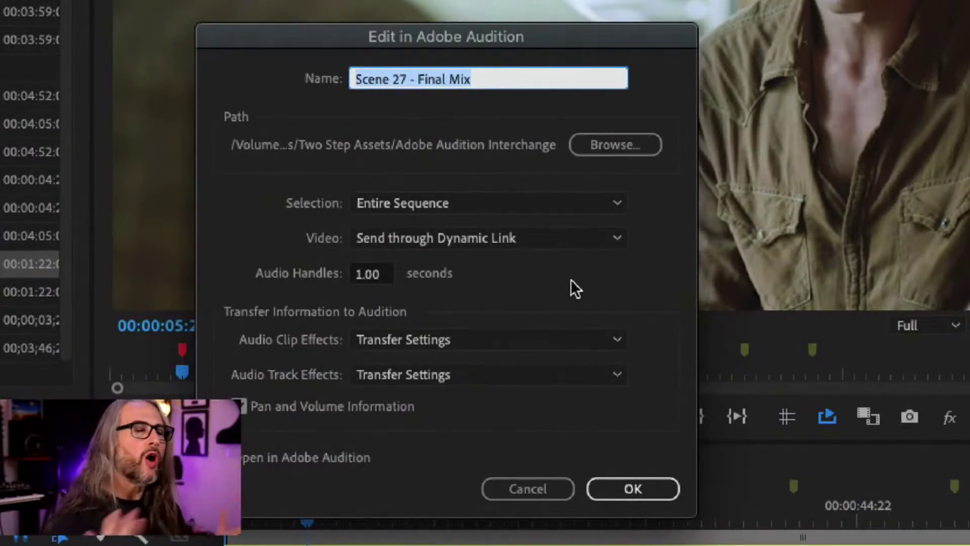
- Examine the video and audio clip effects options for the Audition transfer, and cancel the transfer
left_click(442, 238)
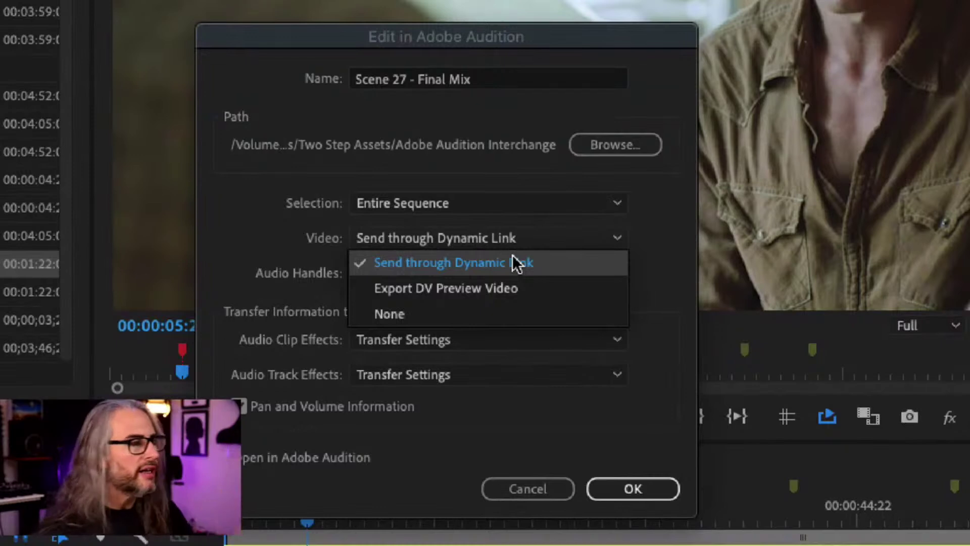
left_click(529, 259)
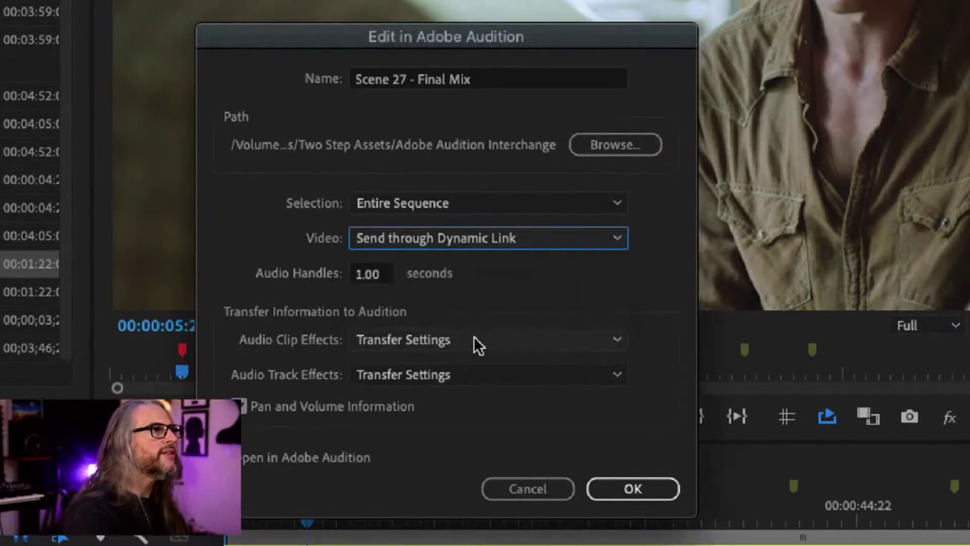
left_click(494, 336)
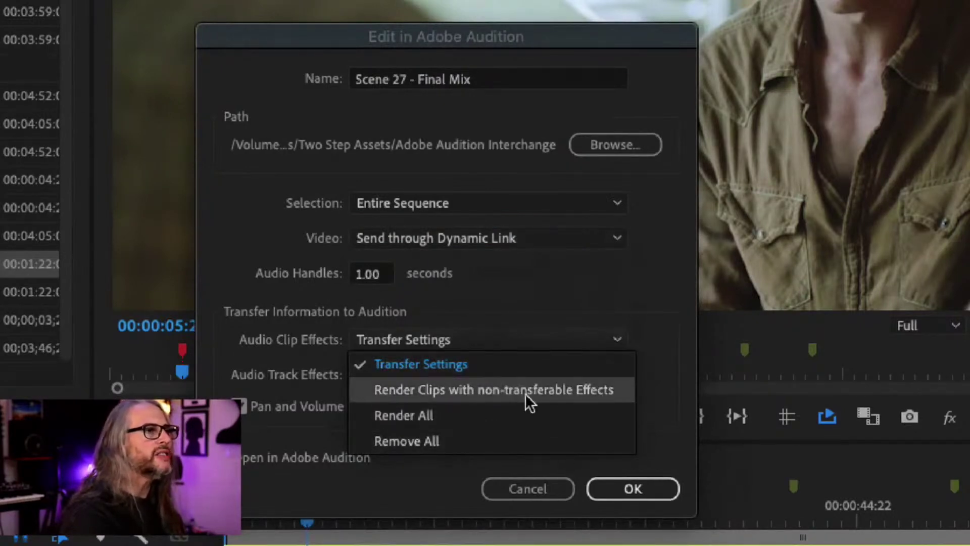
left_click(495, 364)
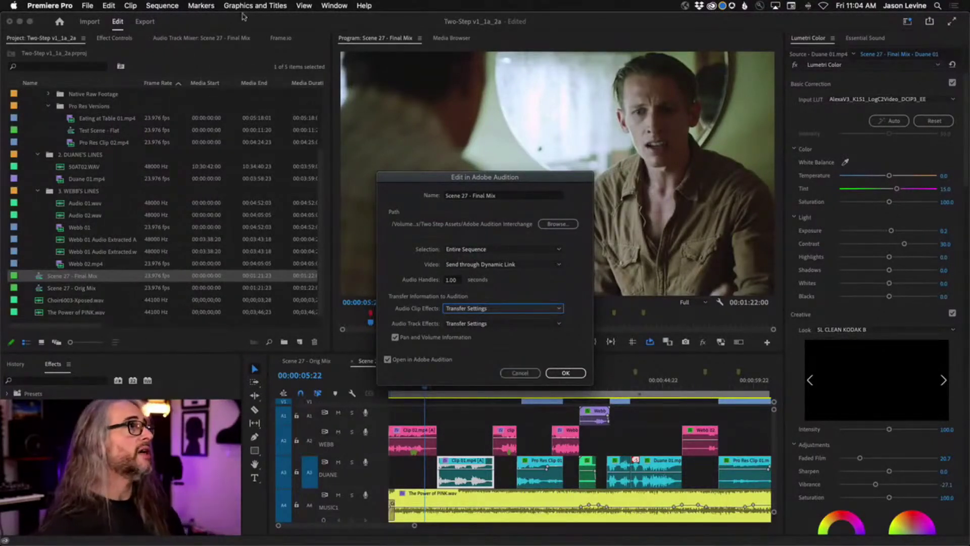
left_click(511, 374)
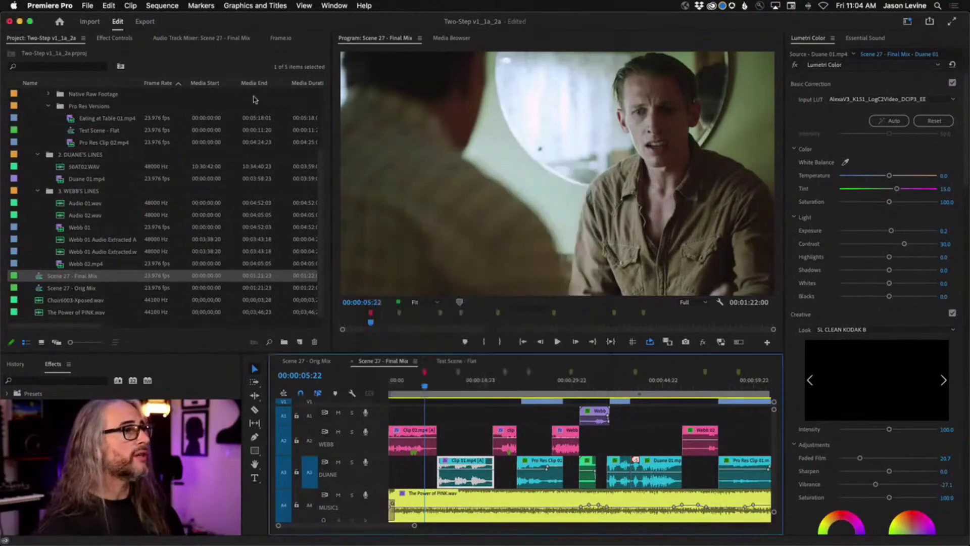
- Examine the track effects in the Audio Track Mixer for Scene 27 - Final Mix and return to the project assets
left_click(203, 38)
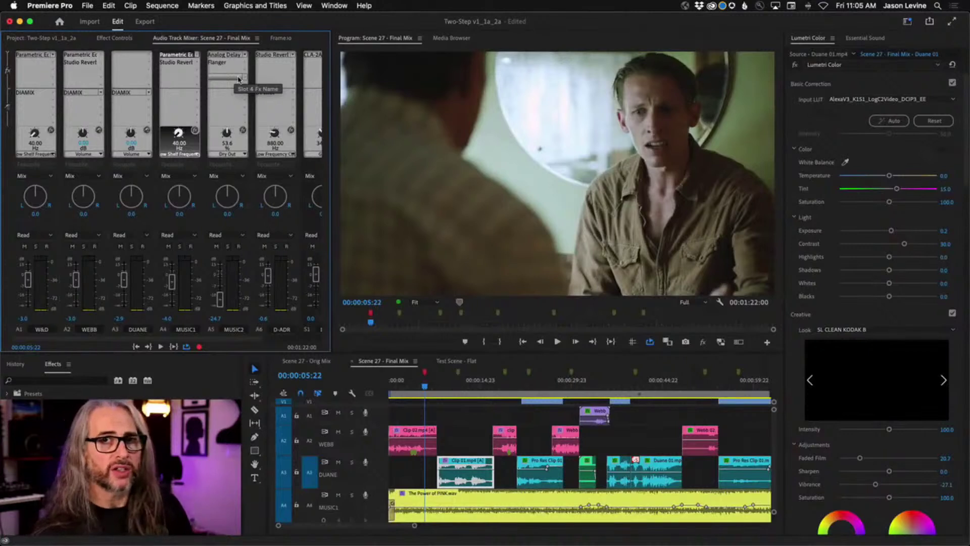
left_click(377, 362)
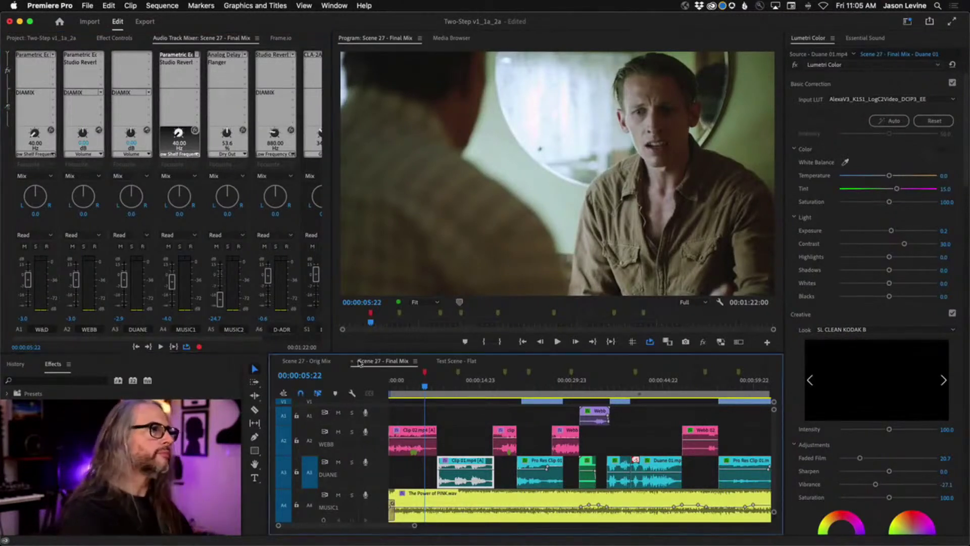
left_click(45, 39)
- In the Project Manager, set Consolidate and Transcode to QuickTime format, excluding unused clips, and calculate the resulting project size
left_click(88, 6)
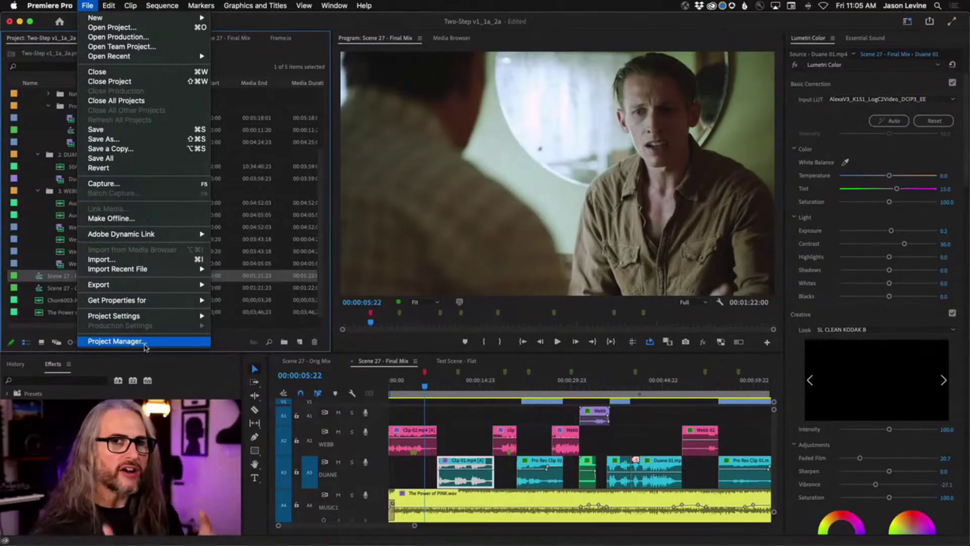
left_click(116, 342)
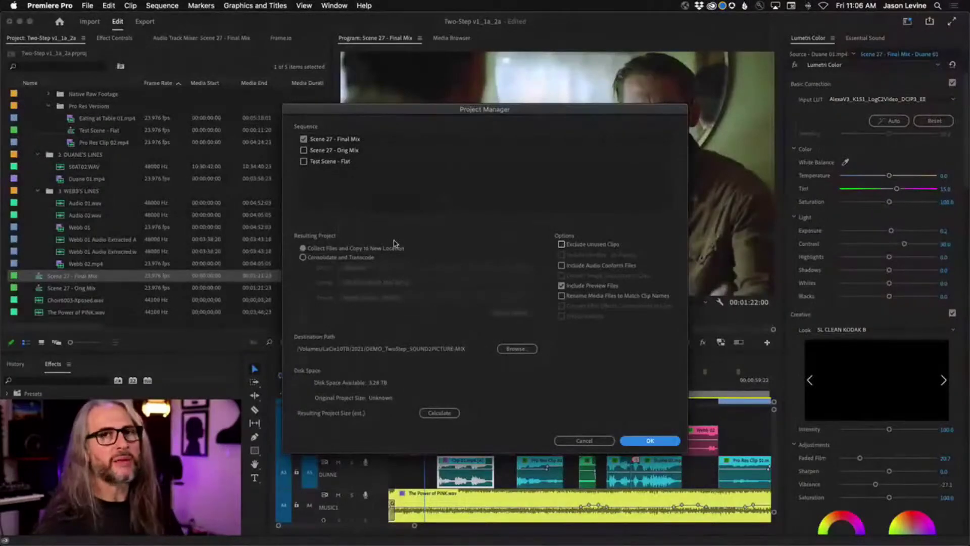
left_click(304, 257)
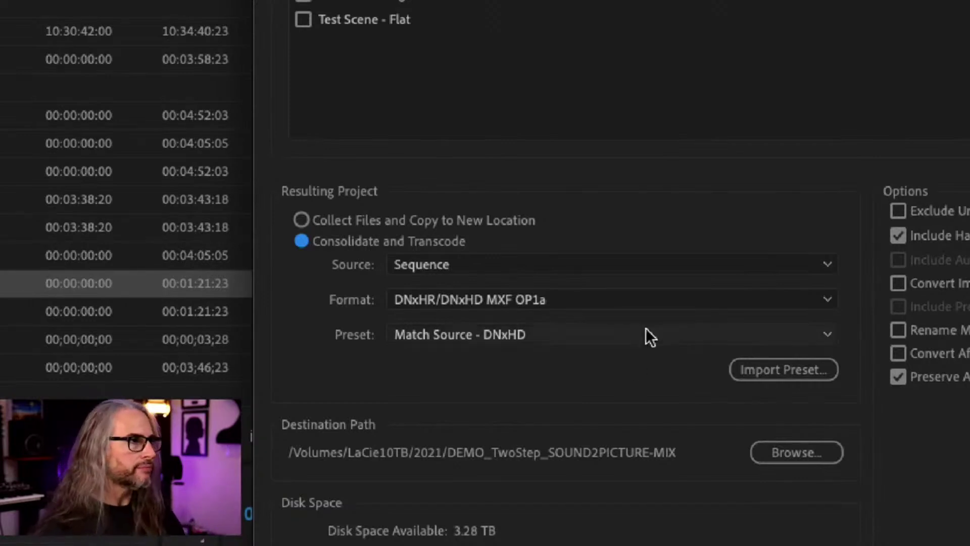
left_click(640, 302)
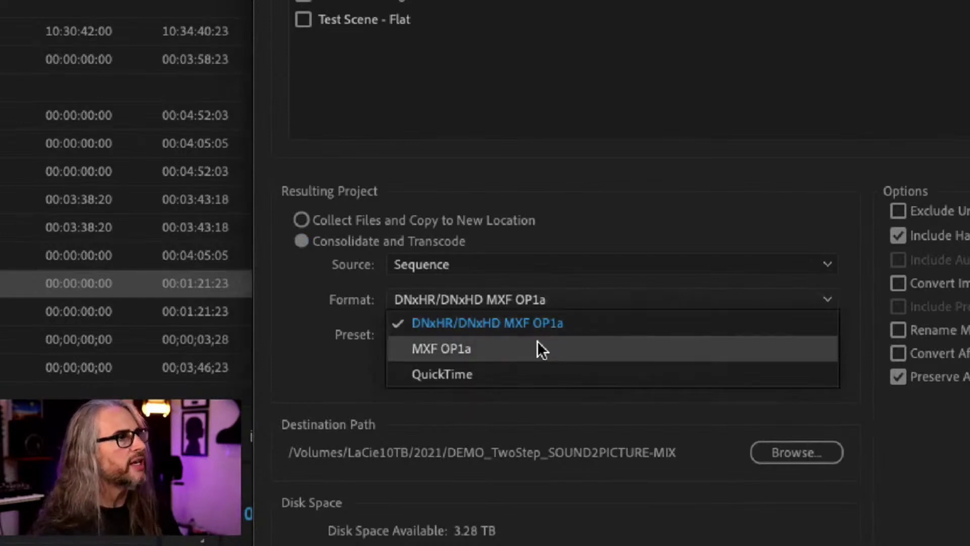
left_click(536, 375)
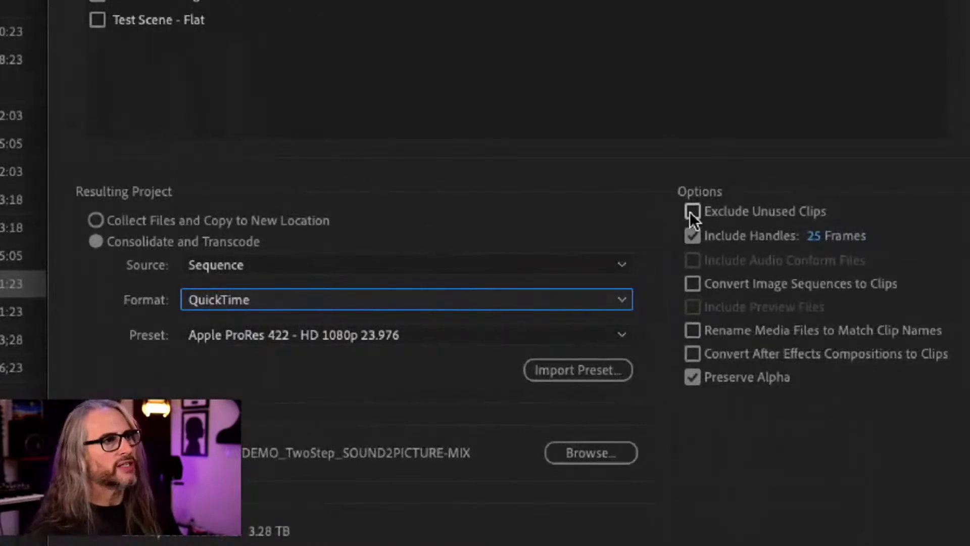
left_click(691, 212)
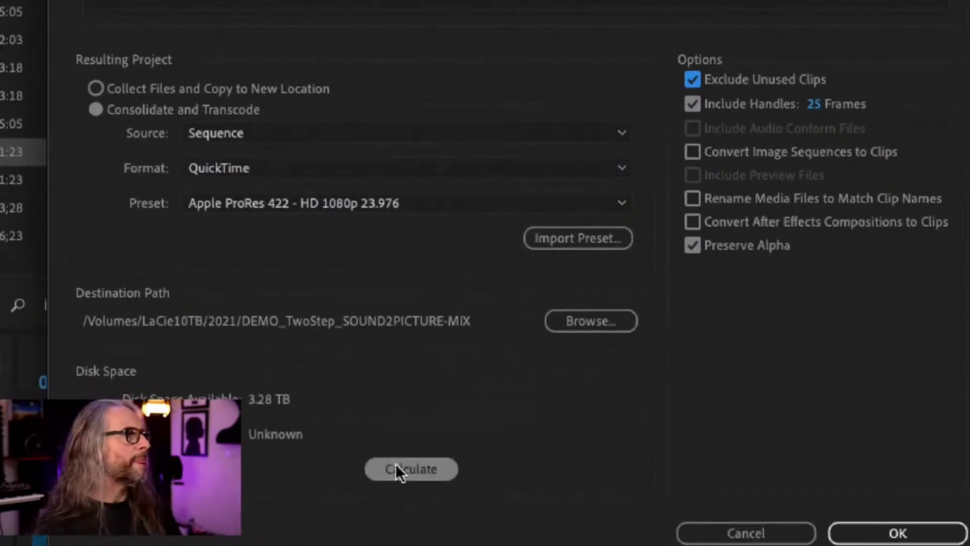
left_click(409, 469)
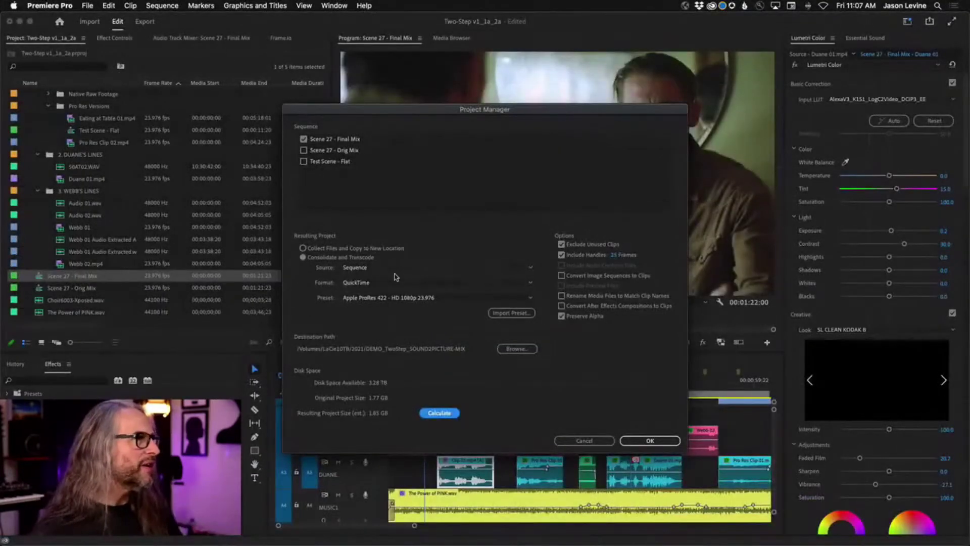
- Switch the resulting project to Collect Files and Copy to New Location and recalculate its size
left_click(303, 248)
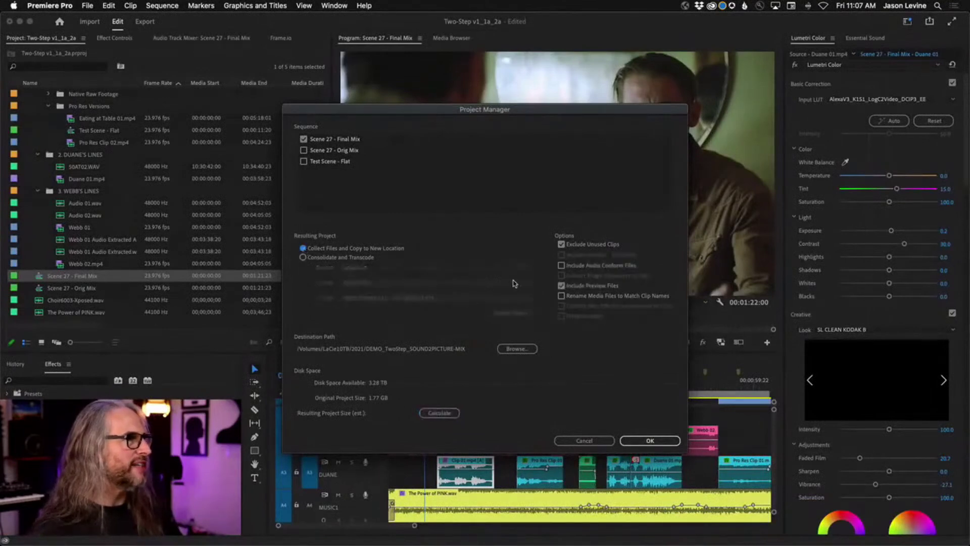
left_click(435, 414)
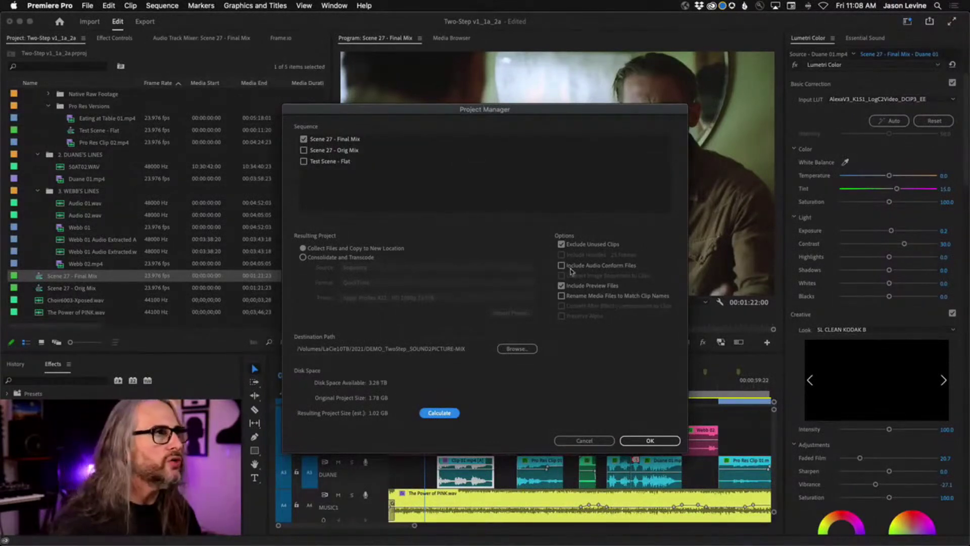
left_click_drag(446, 110, 295, 40)
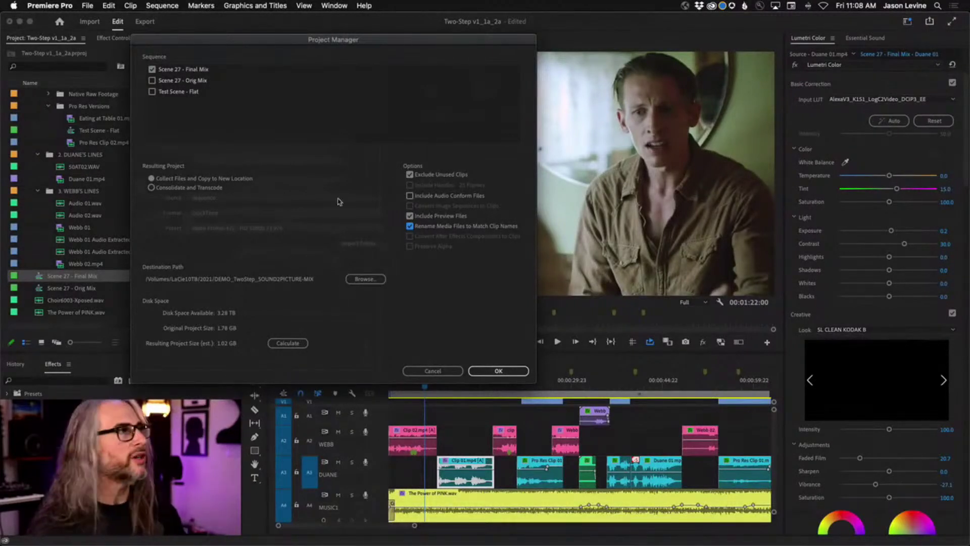
- Turn off renaming media files to match clip names, and include the Scene 27 - Orig Mix and Test Scene - Flat sequences
left_click_drag(341, 40, 497, 39)
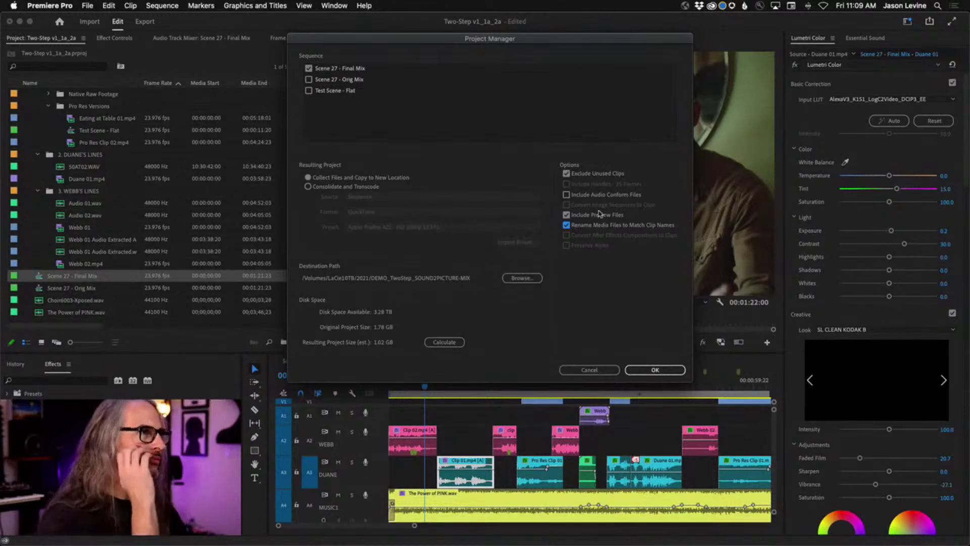
left_click(567, 226)
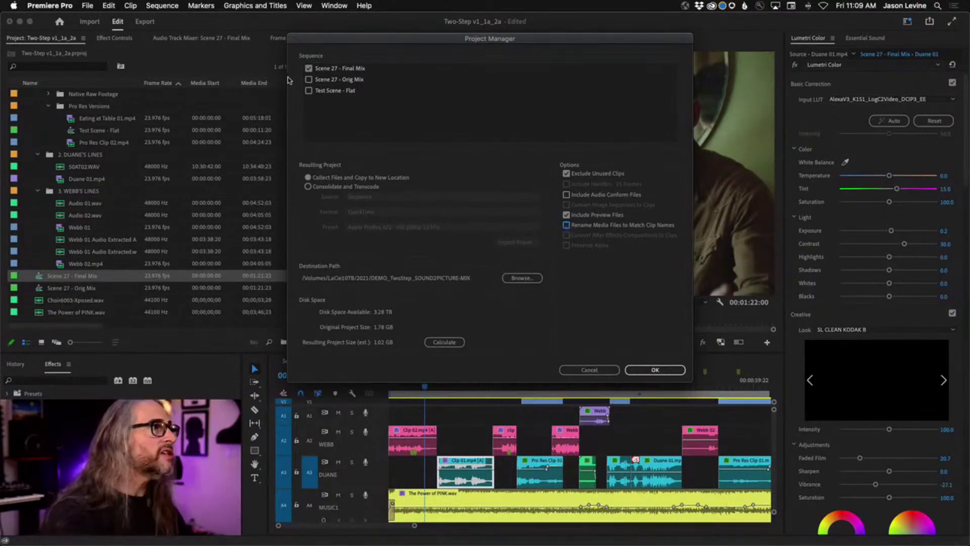
left_click(309, 79)
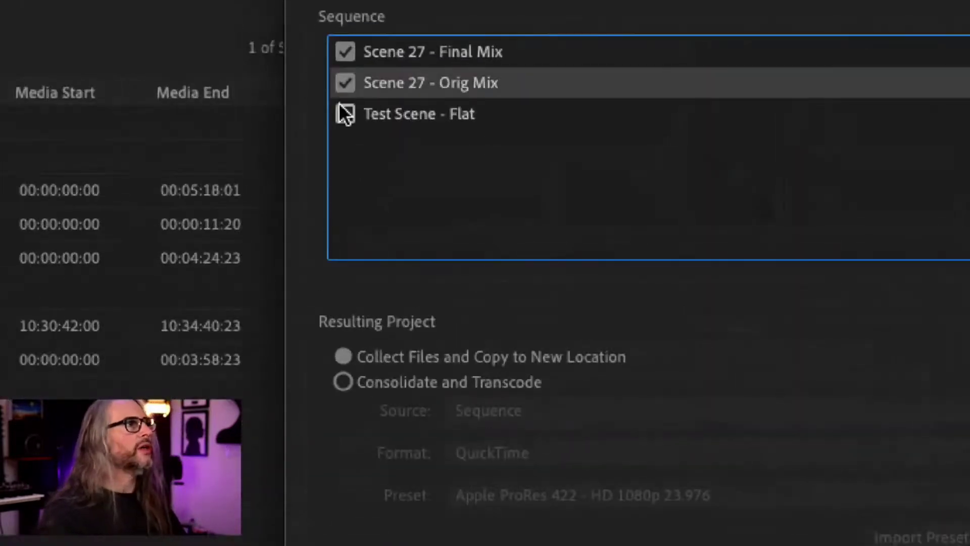
left_click(309, 90)
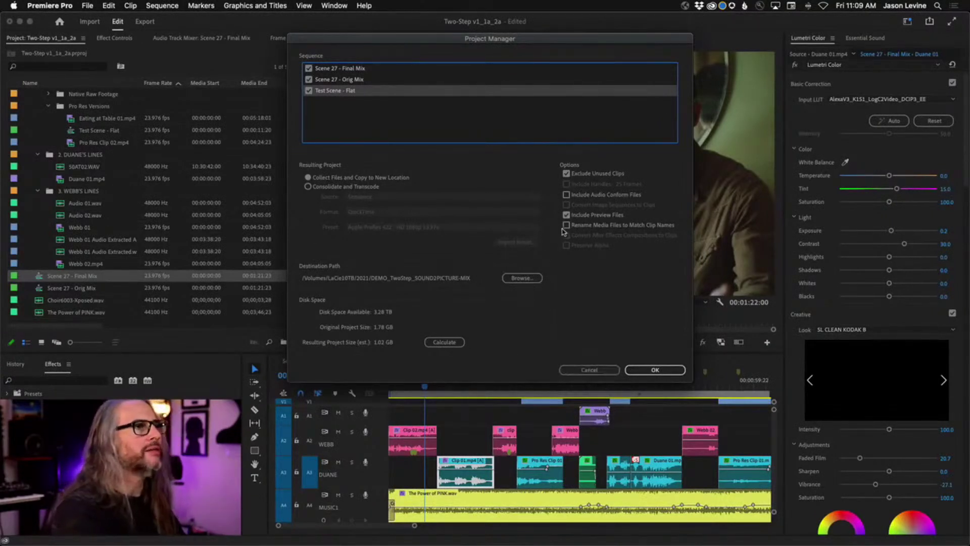
- Turn off including preview files in the Project Manager and close it without collecting the project
left_click(566, 225)
left_click(567, 225)
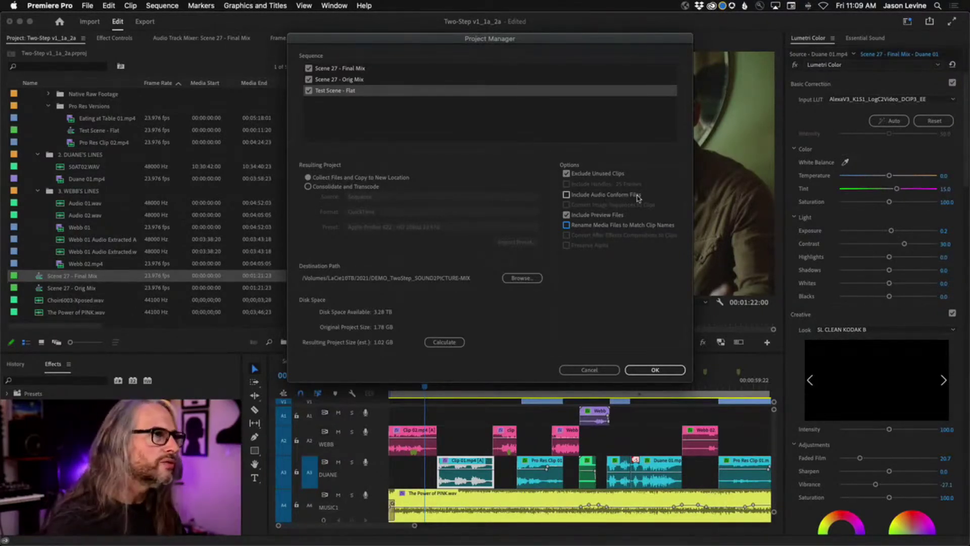
left_click(567, 215)
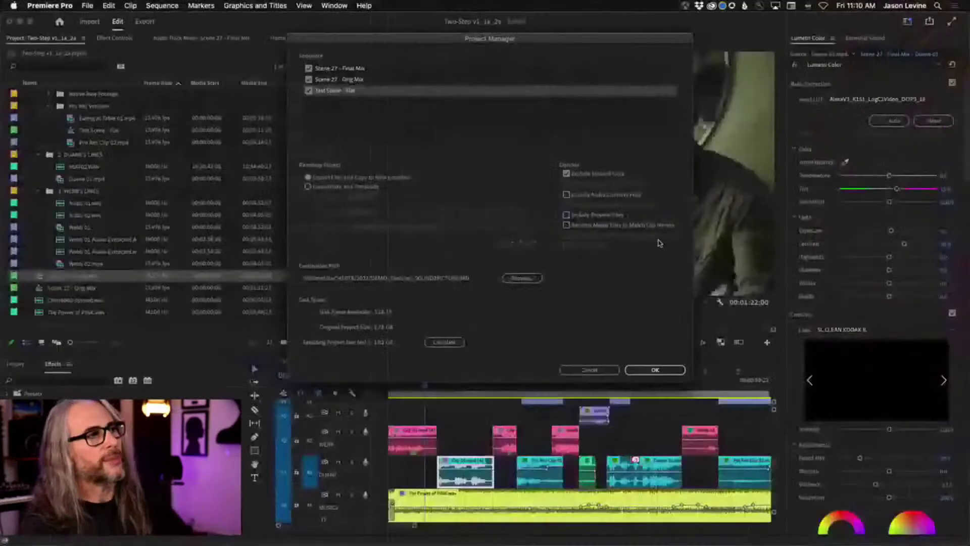
left_click(597, 372)
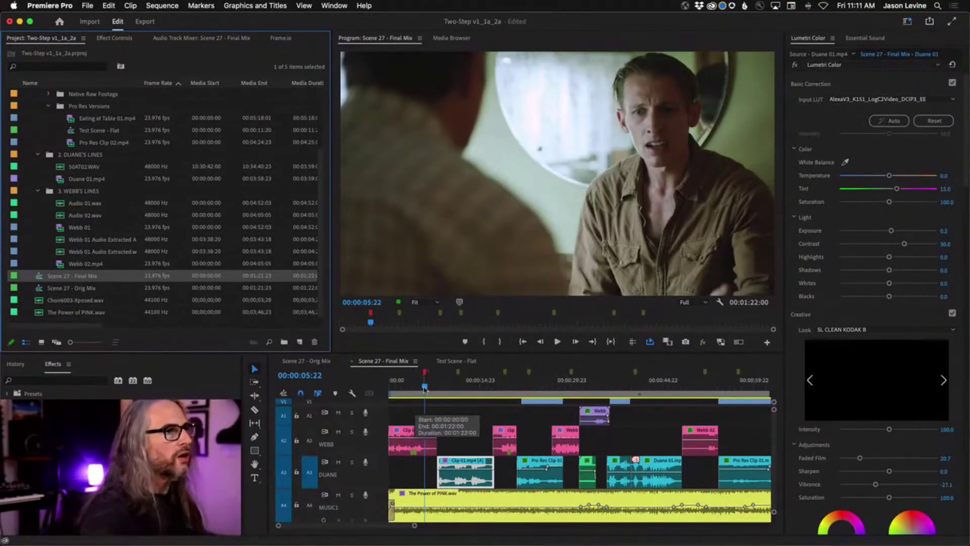
- Export the Scene 27 - Final Mix frame at 00:00:15:14 as a TIFF named Dell-Intense-Frame, import it into the project, and save
left_click(443, 390)
left_click_drag(443, 389, 483, 388)
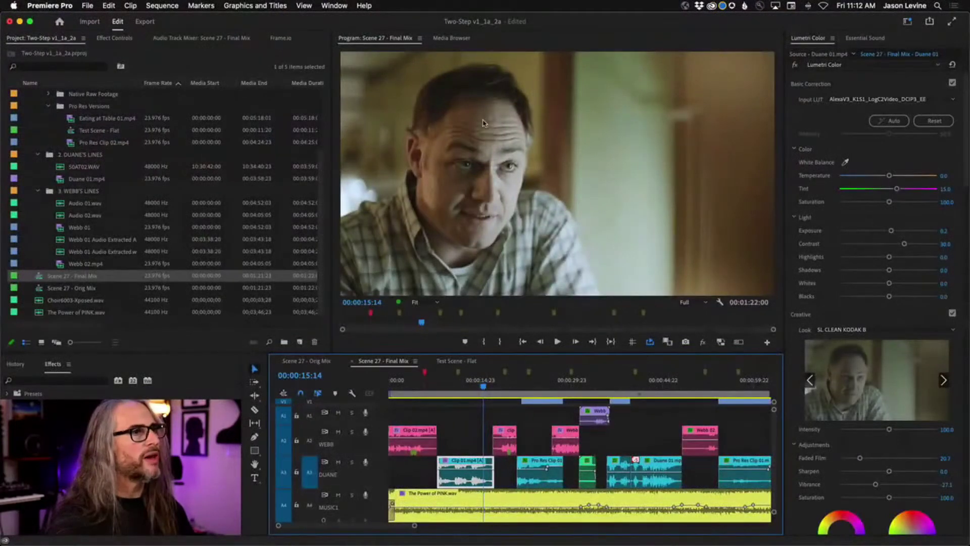
left_click(685, 343)
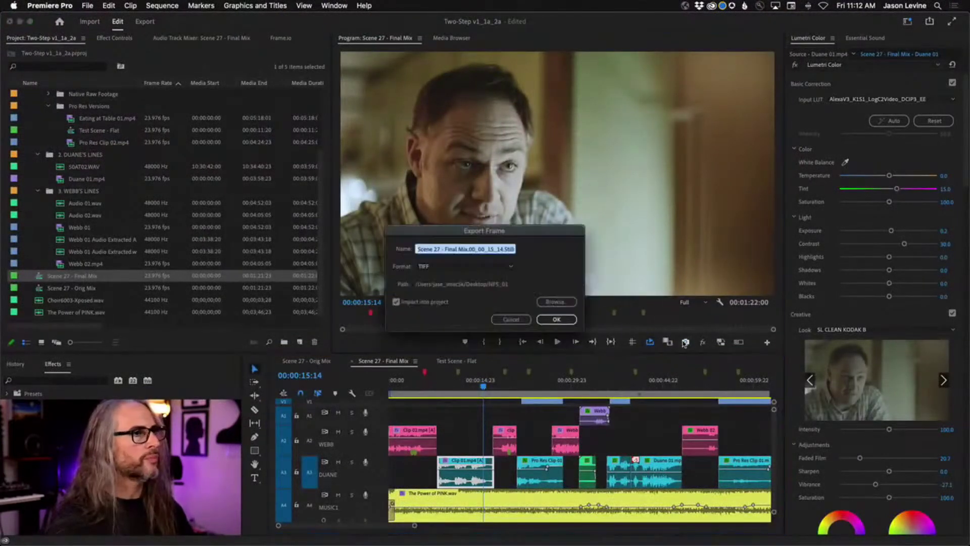
left_click_drag(501, 237, 612, 196)
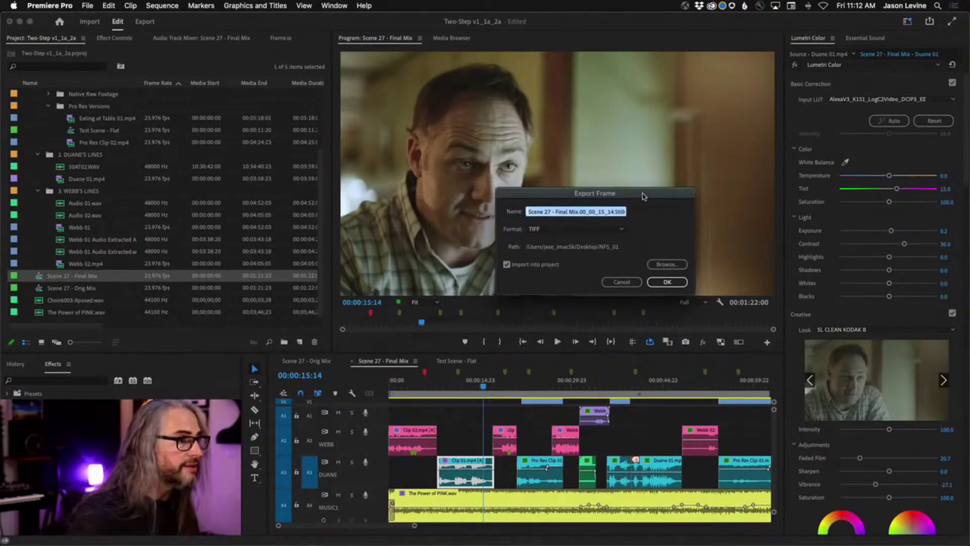
type("Duel-Intense-Frame")
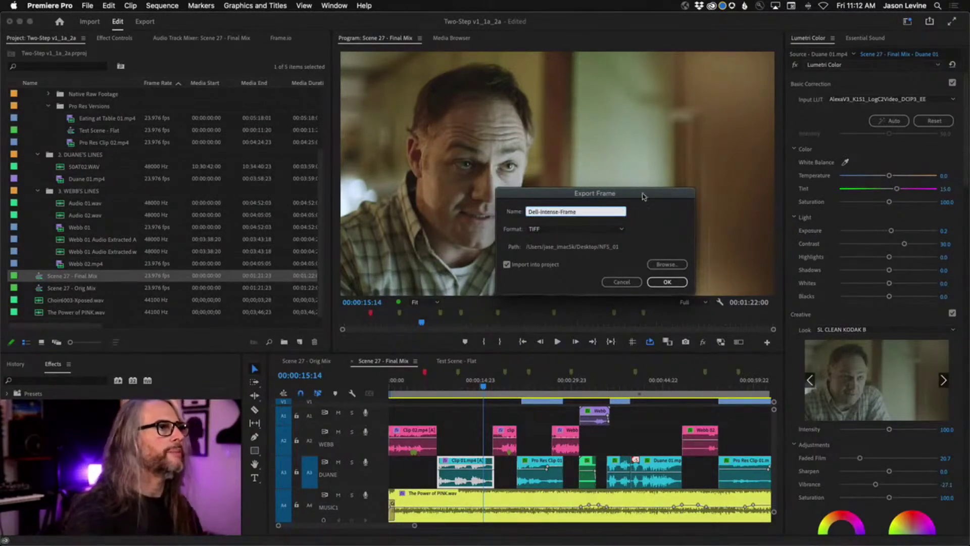
left_click(622, 229)
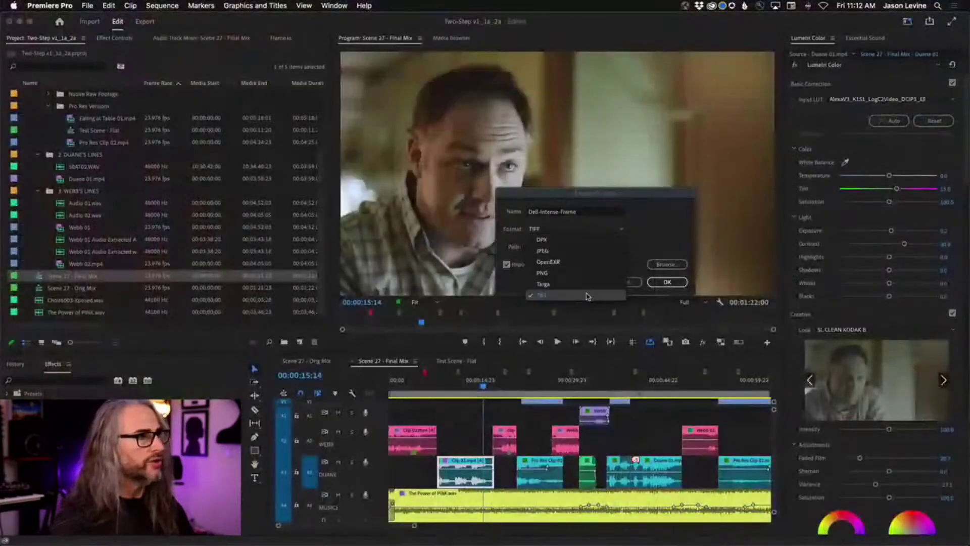
left_click(534, 407)
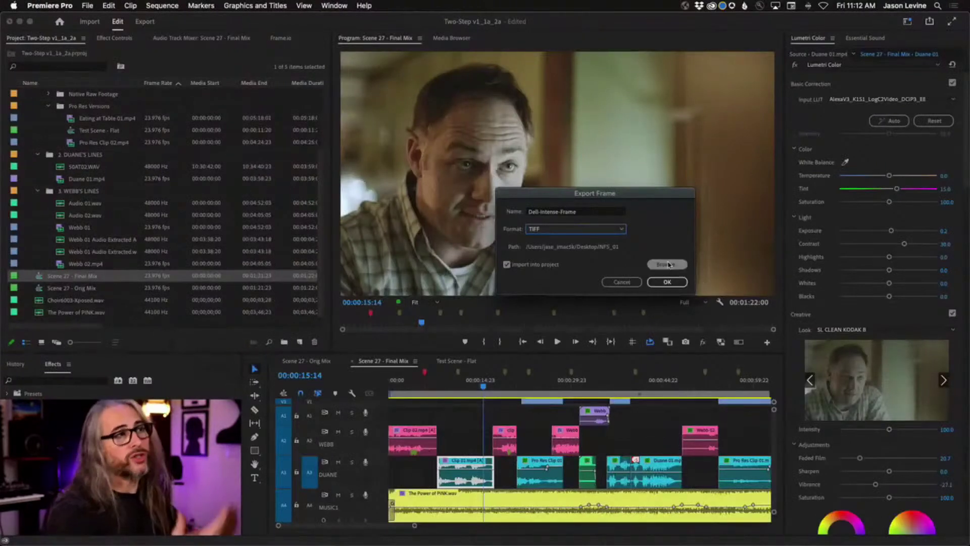
left_click(668, 282)
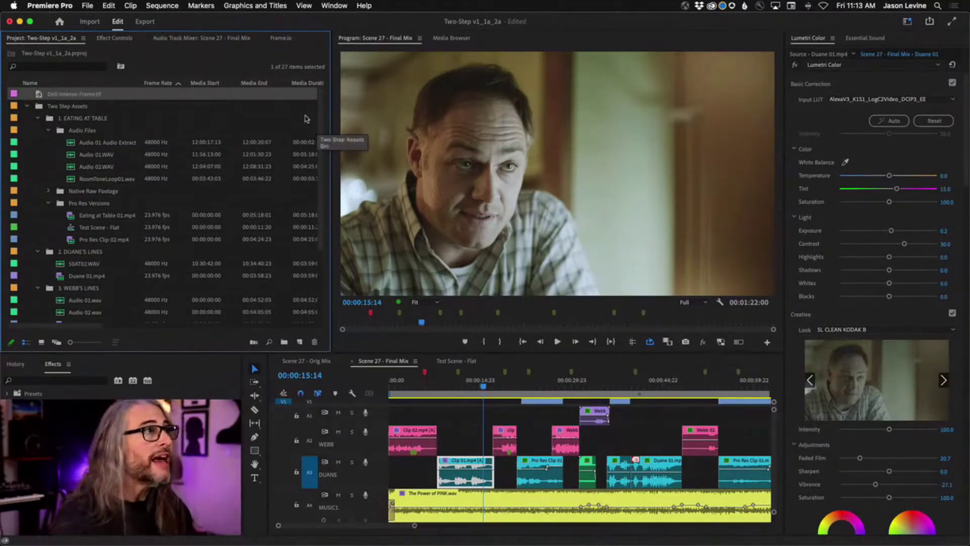
key("cmd+s")
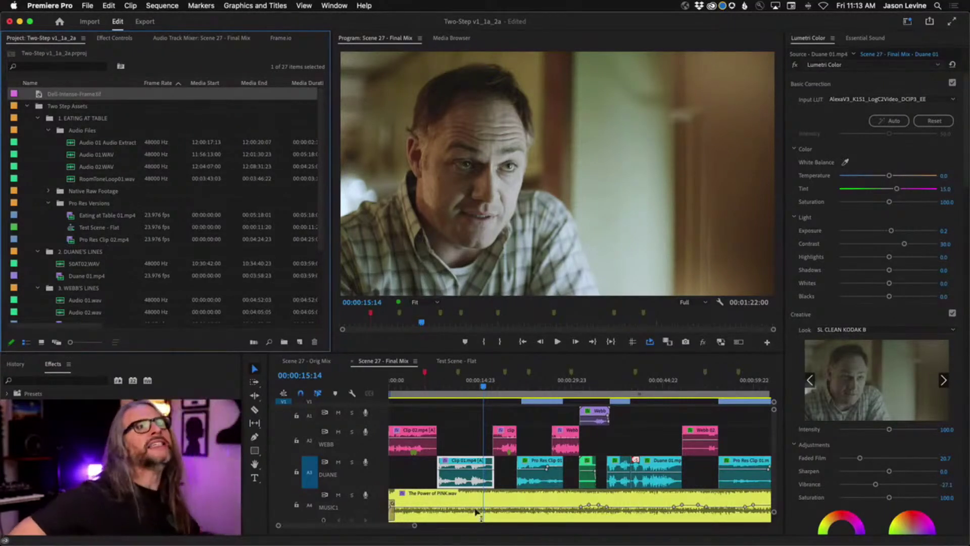
- Show the Frame.io project and the Test Scene - Flat sequence, play the sequence, and return to its start
left_click(290, 41)
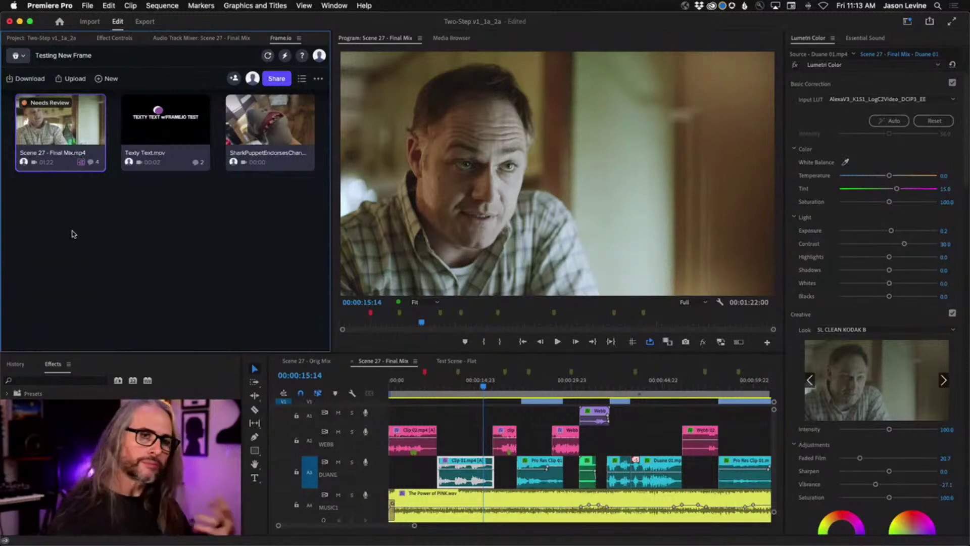
left_click(452, 361)
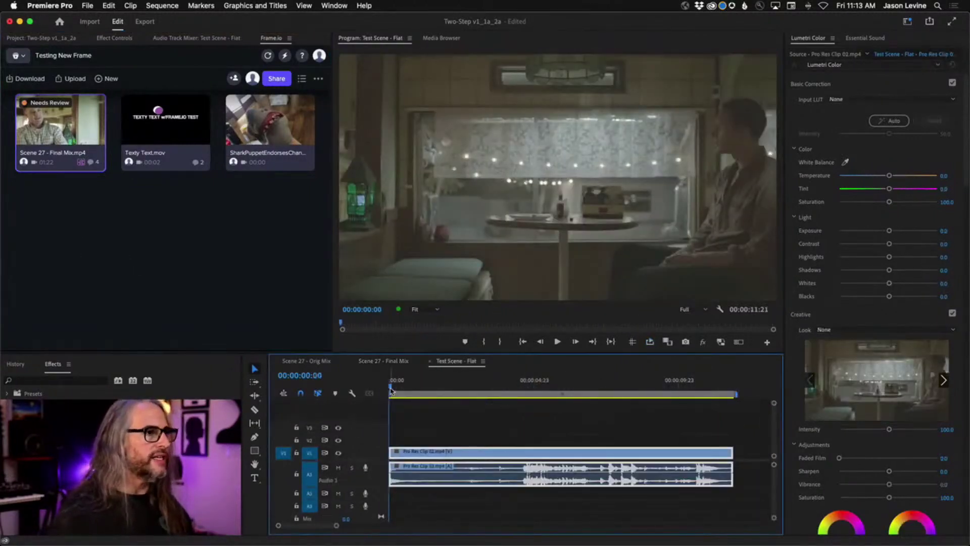
left_click_drag(375, 502, 381, 518)
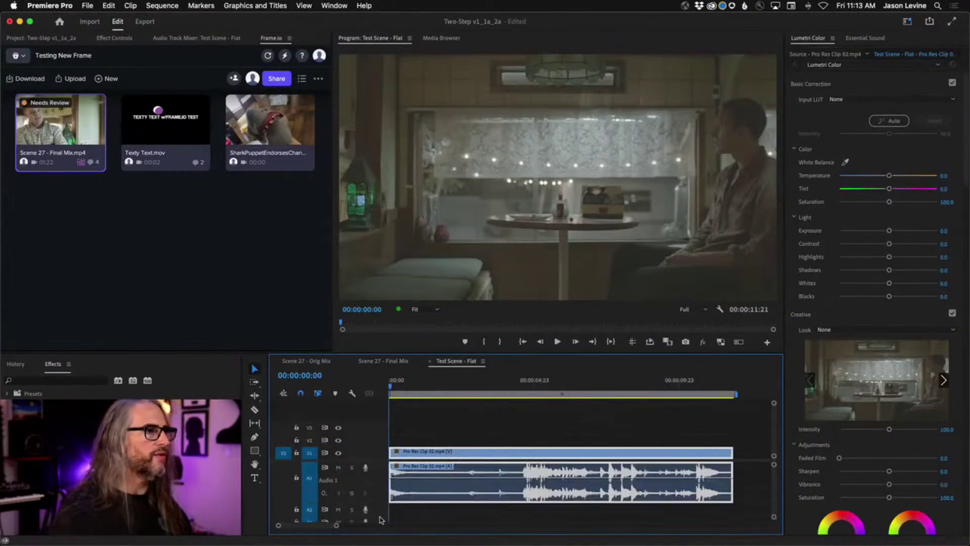
key("space")
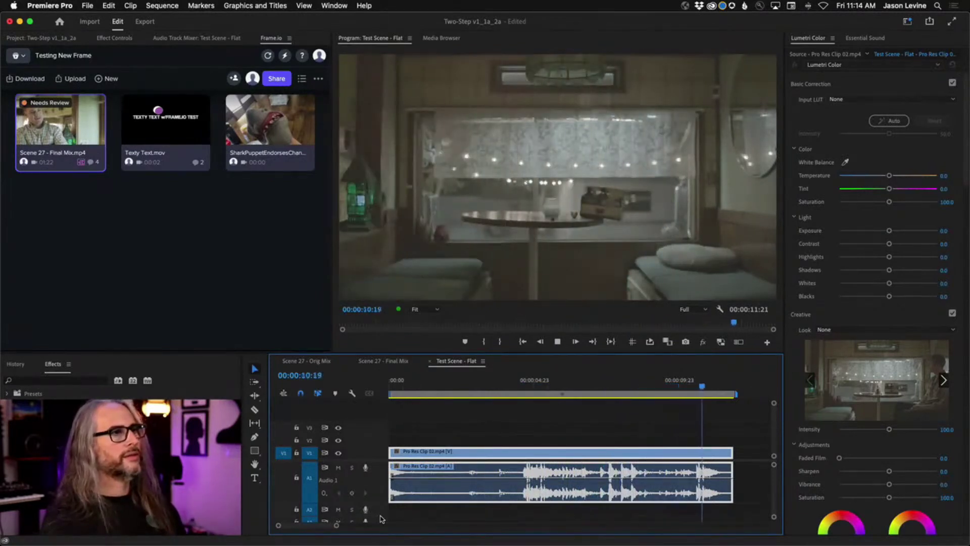
key("space")
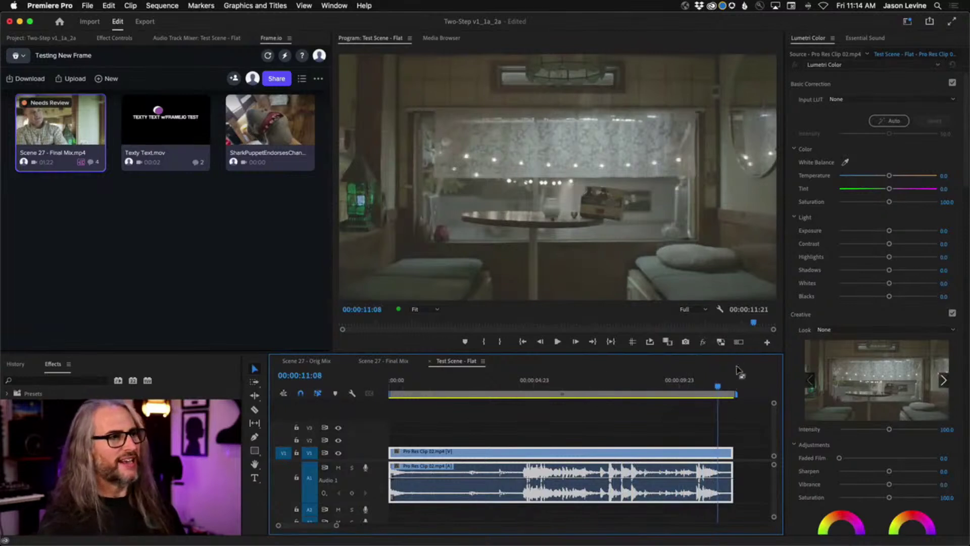
left_click_drag(716, 390, 527, 402)
key("Home")
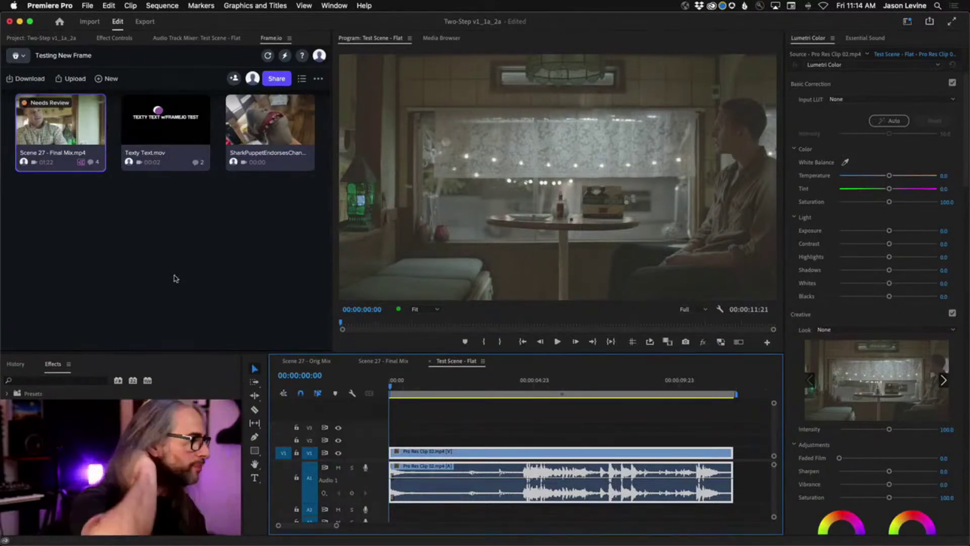
- Add a marker at 00:00:03:08 named Webb Contemplative with the comment "Does this shot make you anxious?"
left_click_drag(390, 388, 485, 387)
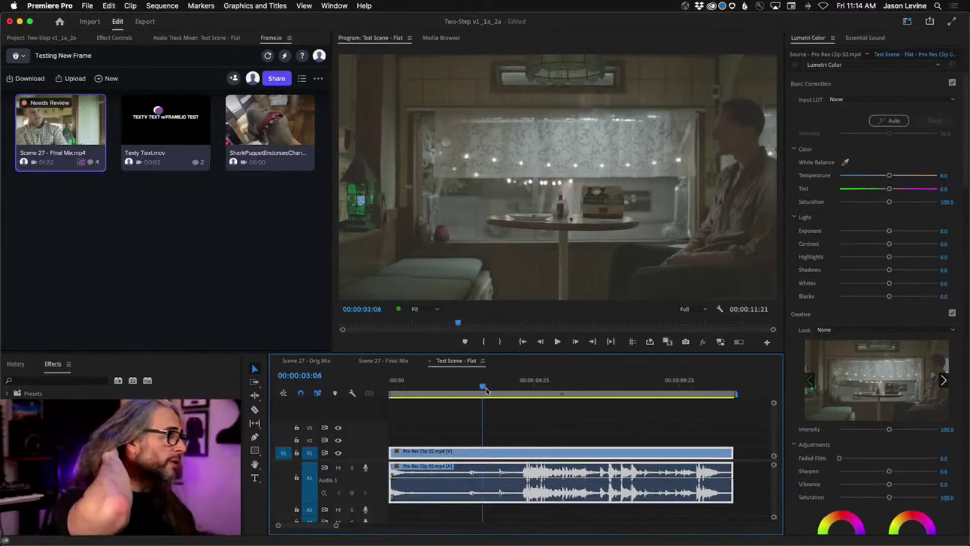
left_click(465, 346)
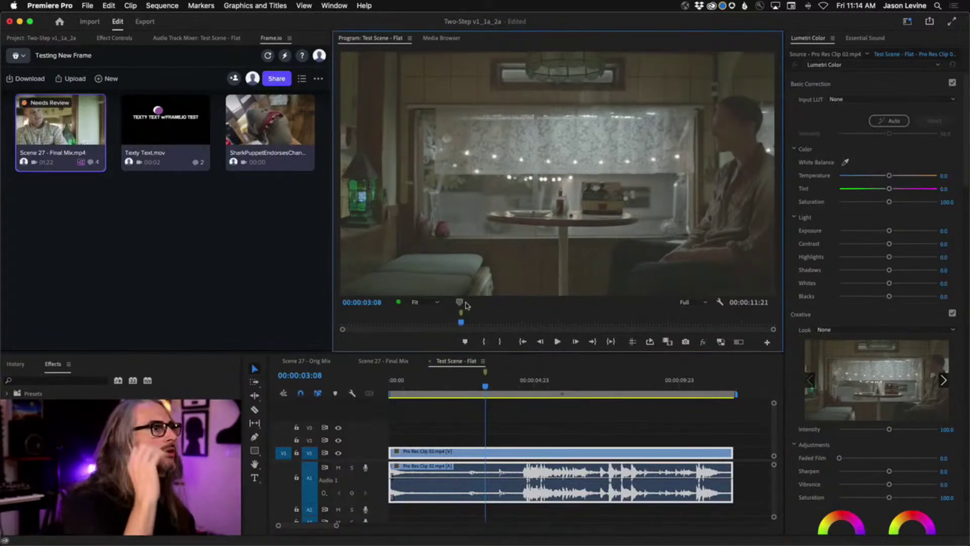
double_click(487, 372)
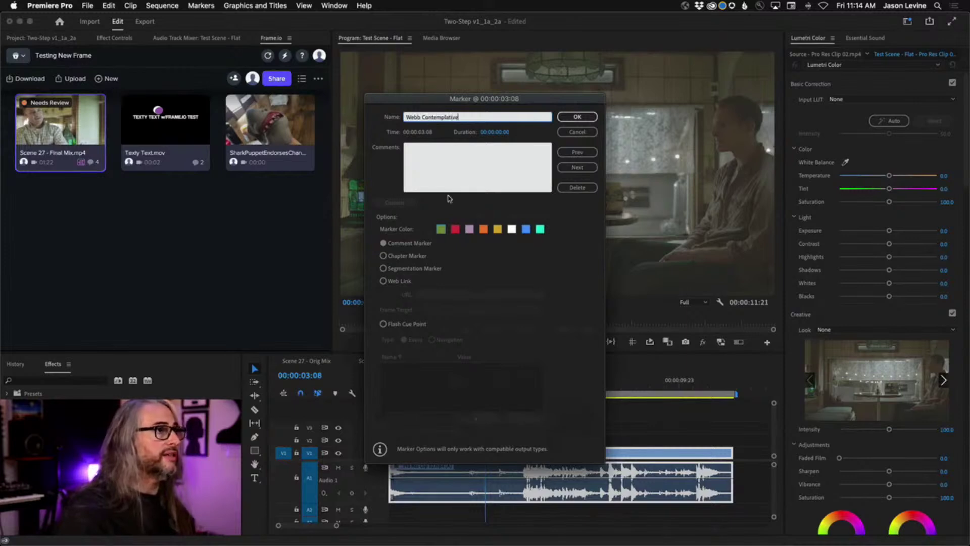
left_click(444, 179)
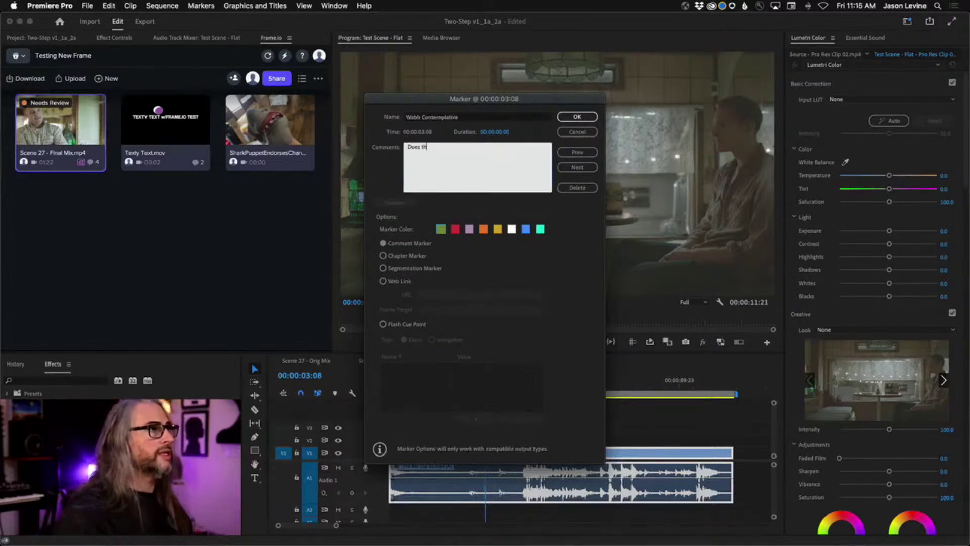
type("Does this shot make you anxious?")
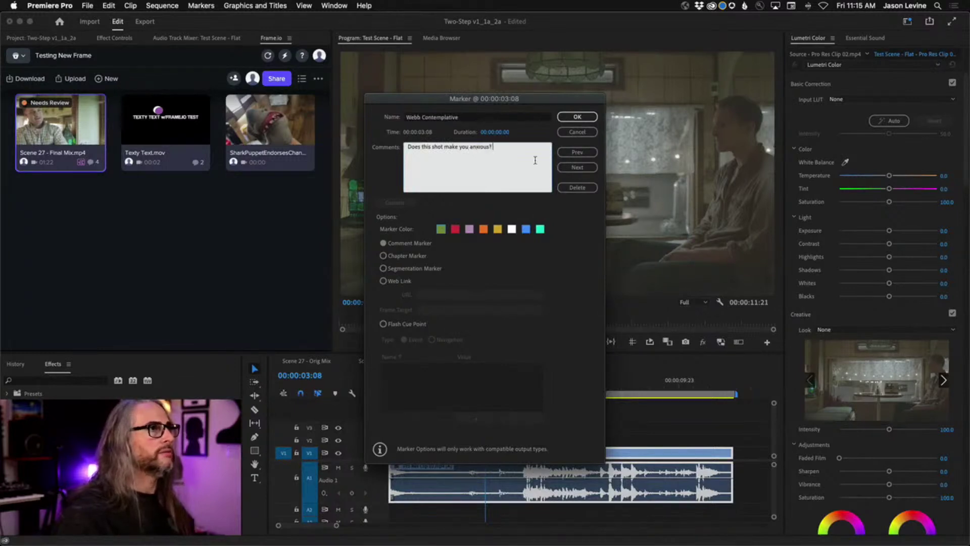
left_click(577, 117)
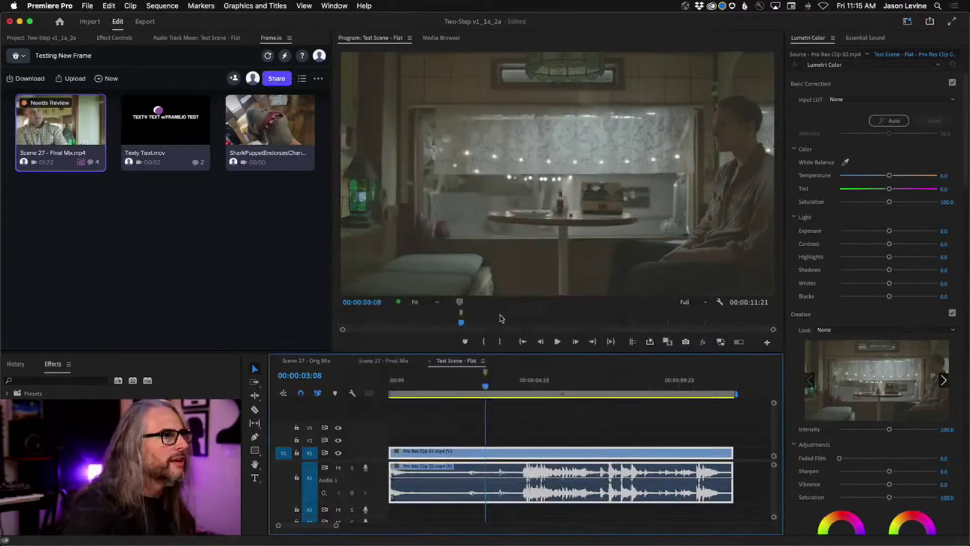
- Add a second marker at 00:00:07:14 named BLUR with the comment "Good motion blur"
left_click(512, 387)
left_click_drag(512, 386, 609, 387)
left_click(478, 141)
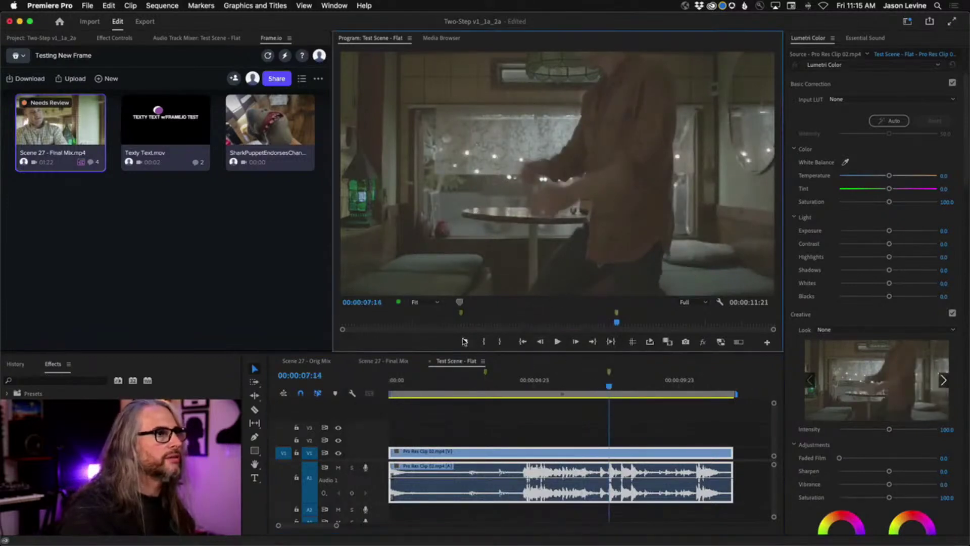
double_click(616, 313)
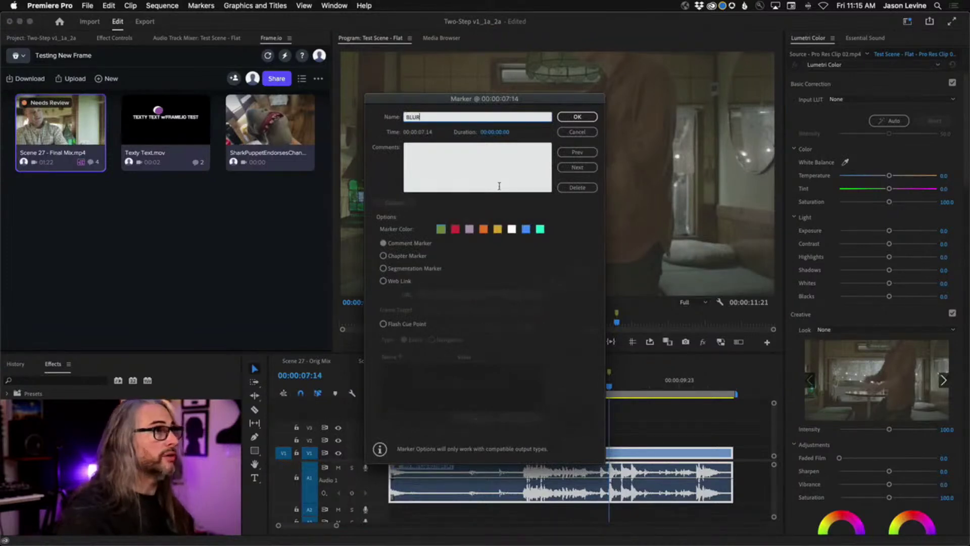
left_click(483, 171)
type("Good motion blue")
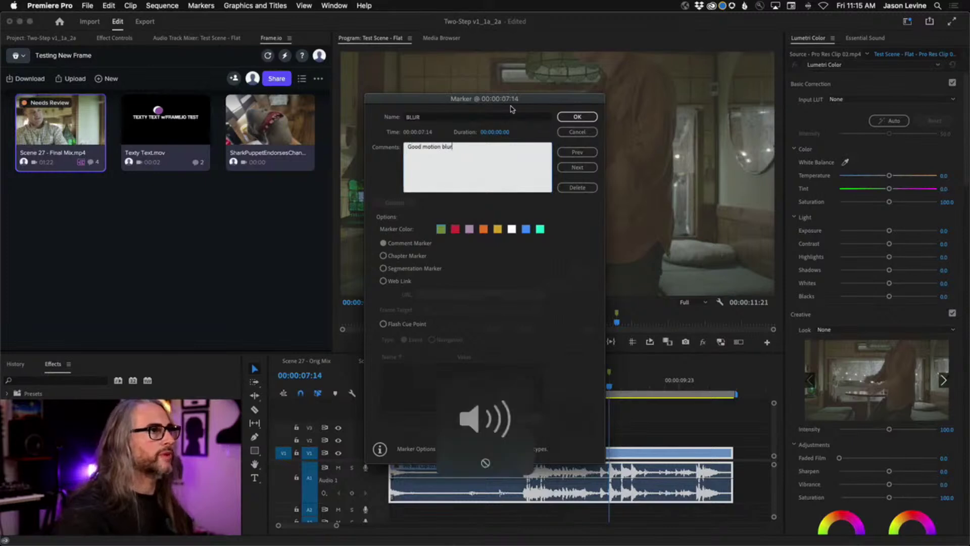
left_click(576, 116)
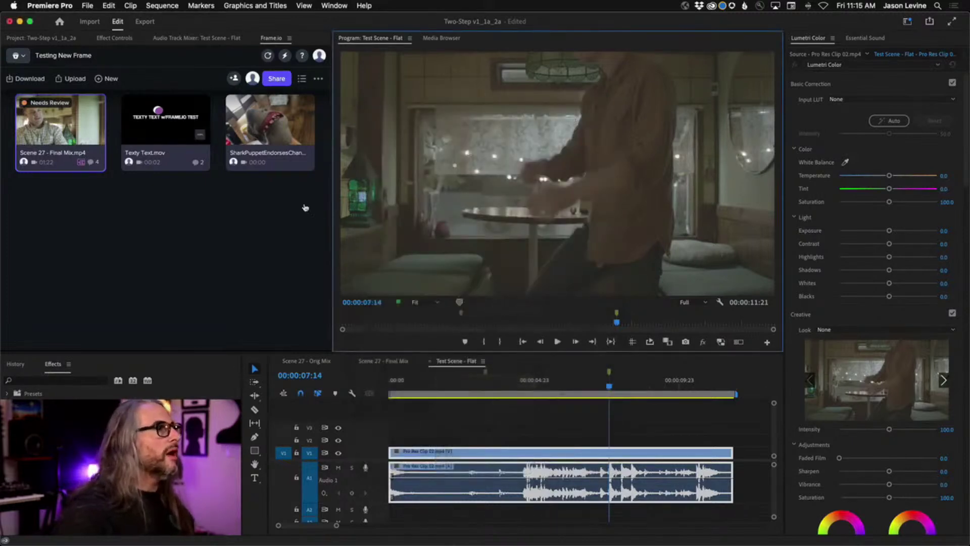
- Upload the whole active Test Scene - Flat sequence to Frame.io with the Web 720 preset, exporting markers as comments
left_click_drag(547, 379, 386, 380)
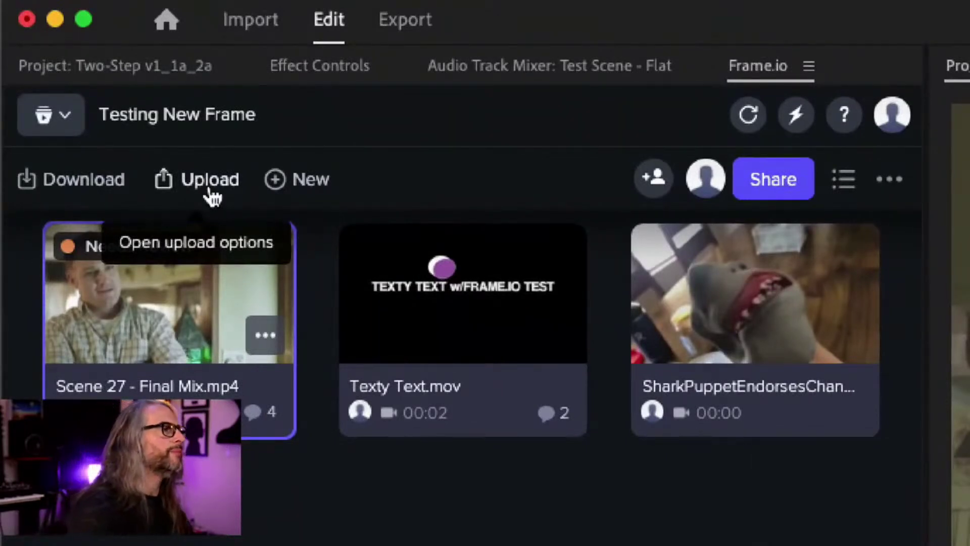
left_click(207, 181)
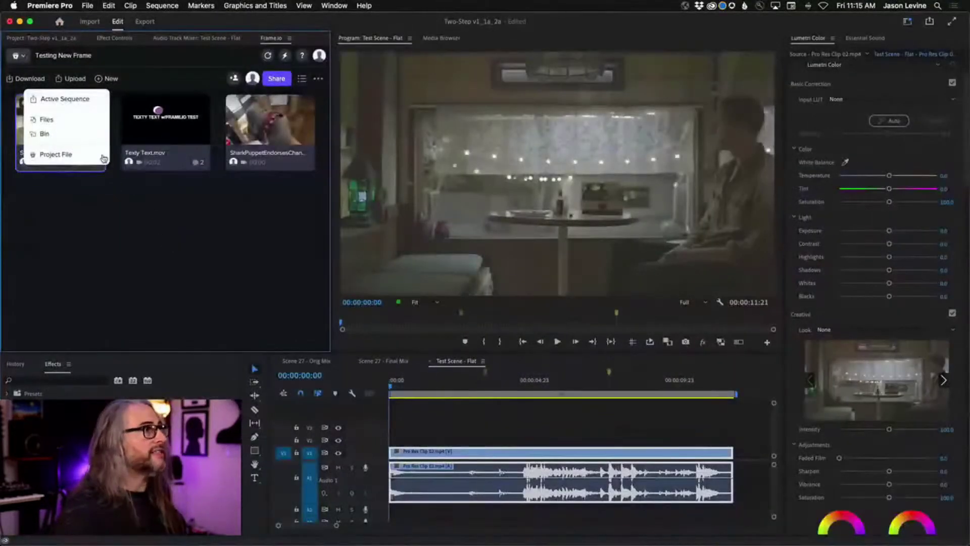
left_click(65, 101)
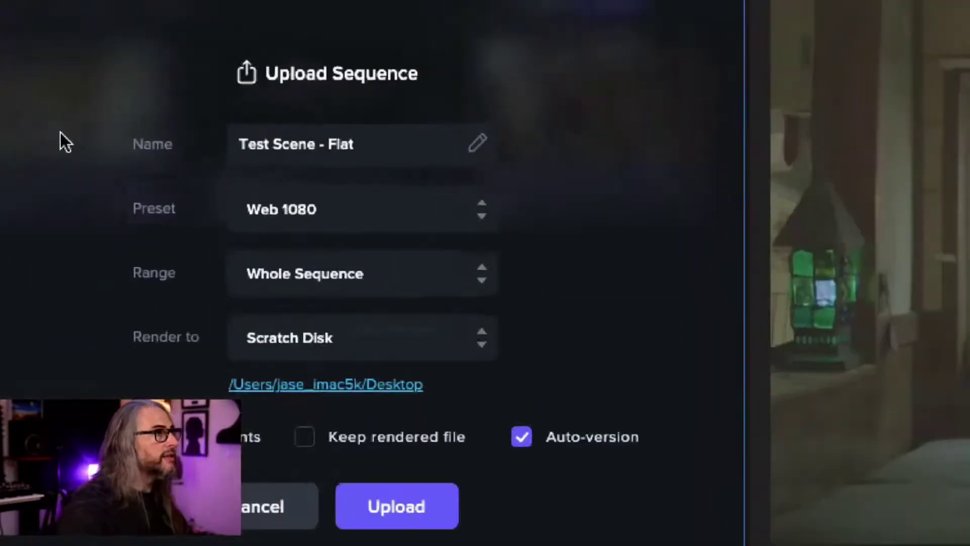
left_click(478, 209)
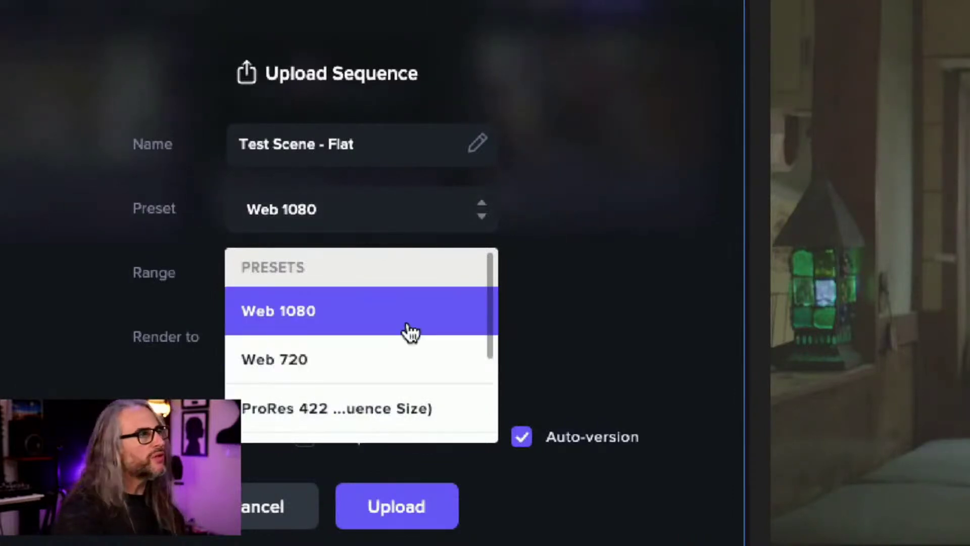
left_click(380, 357)
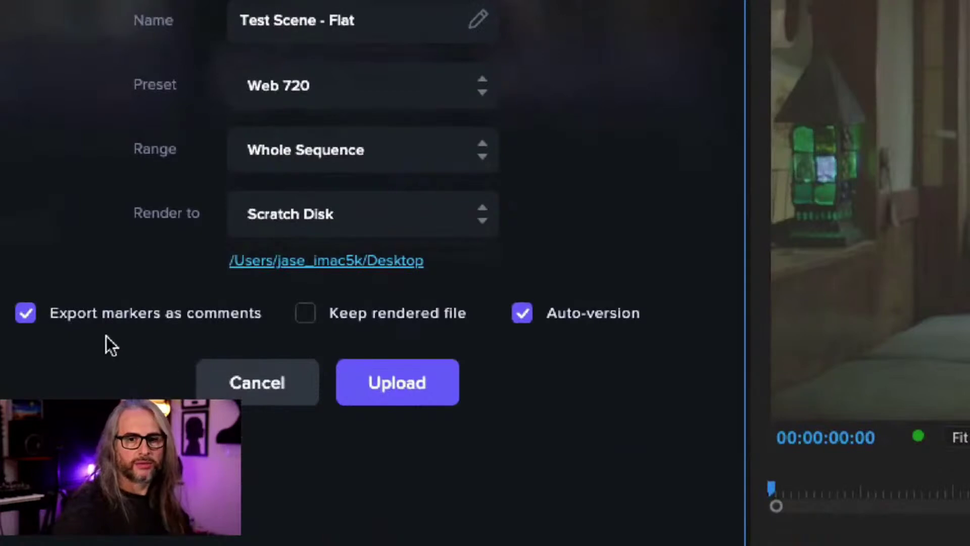
left_click(414, 392)
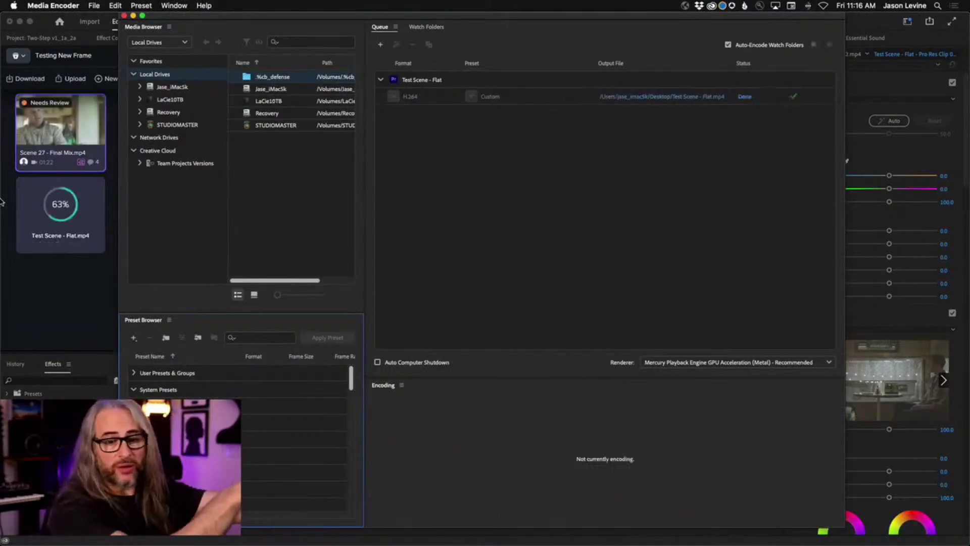
- Switch back to Premiere Pro and show the sharing and file options for the uploaded Test Scene - Flat.mp4 in Frame.io
left_click(62, 298)
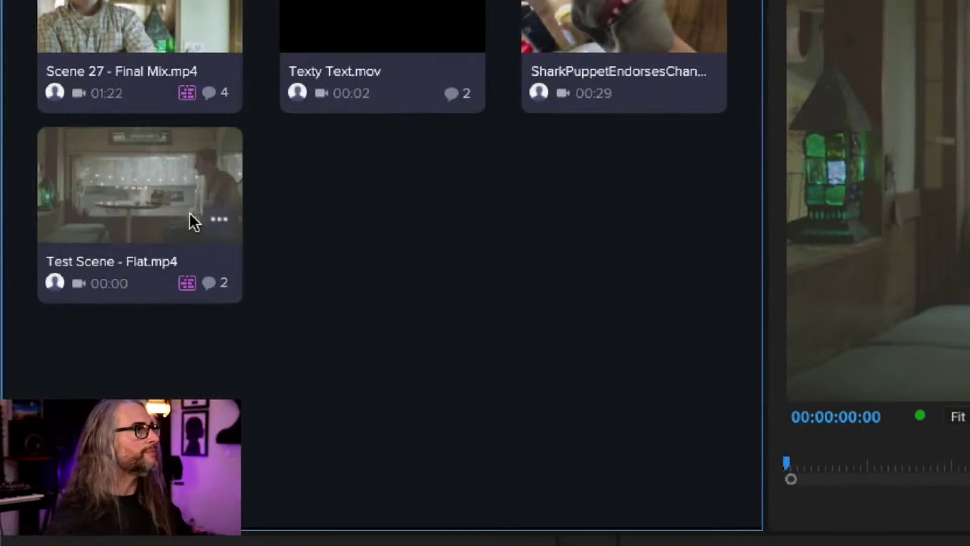
left_click(222, 217)
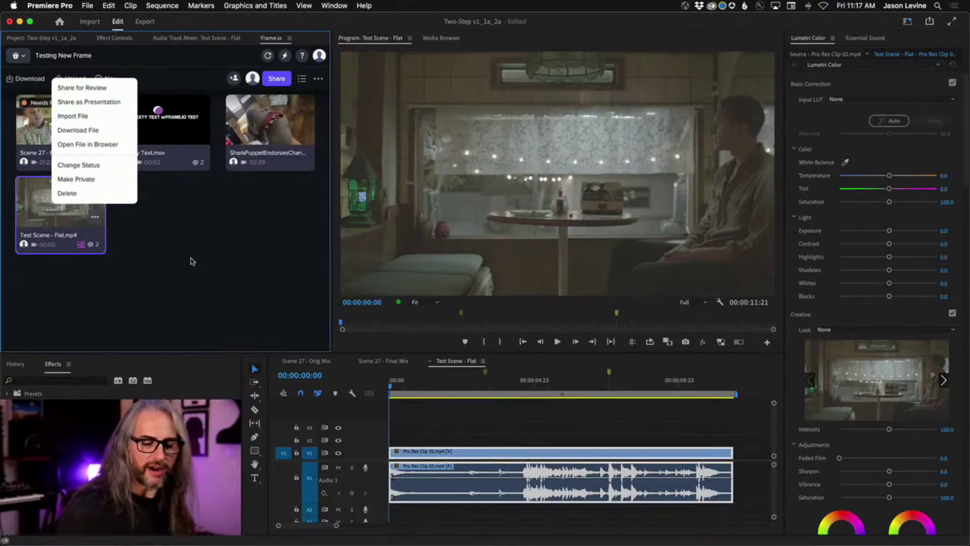
left_click(195, 267)
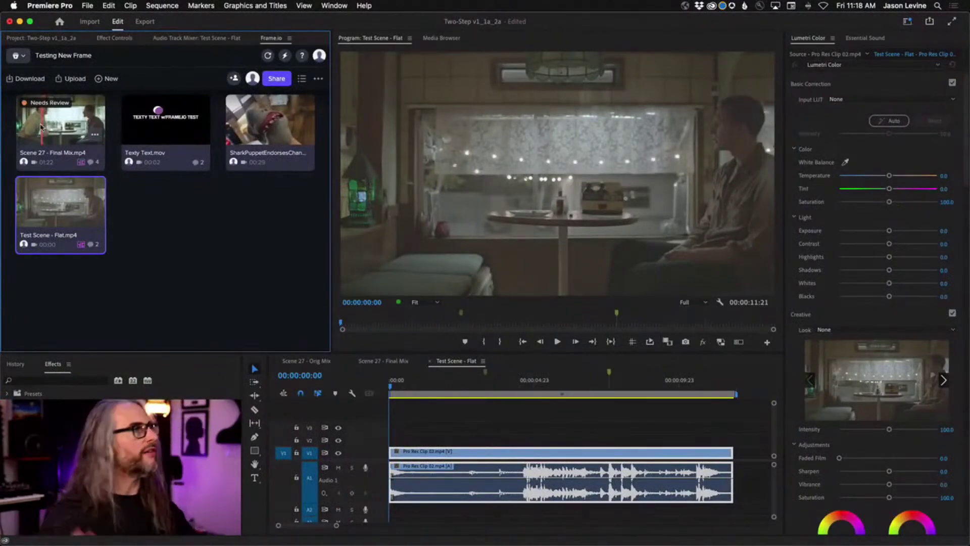
- Open Scene 27 - Final Mix.mp4 in Frame.io and jump through its comments with the linked sequence, ending at the 00:35 one
left_click(41, 127)
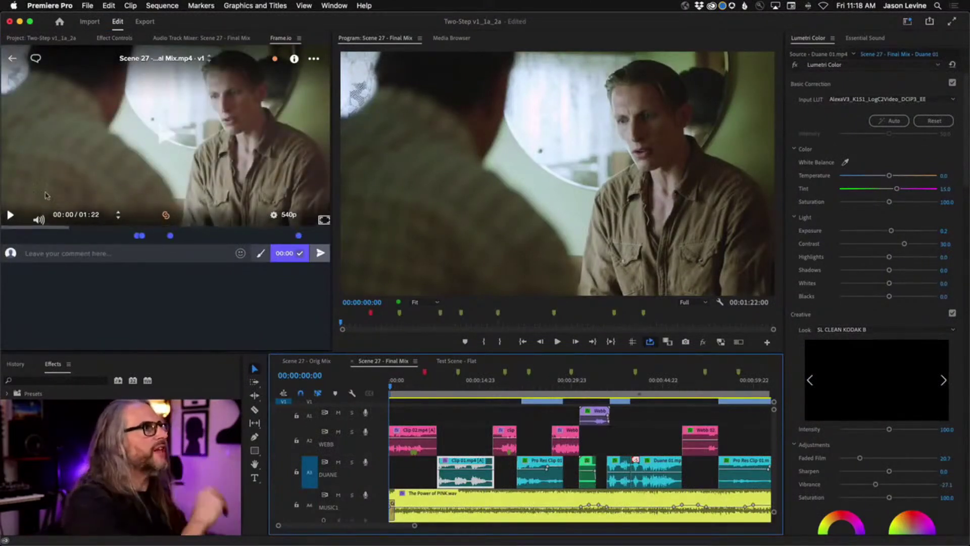
mouse_move(138, 237)
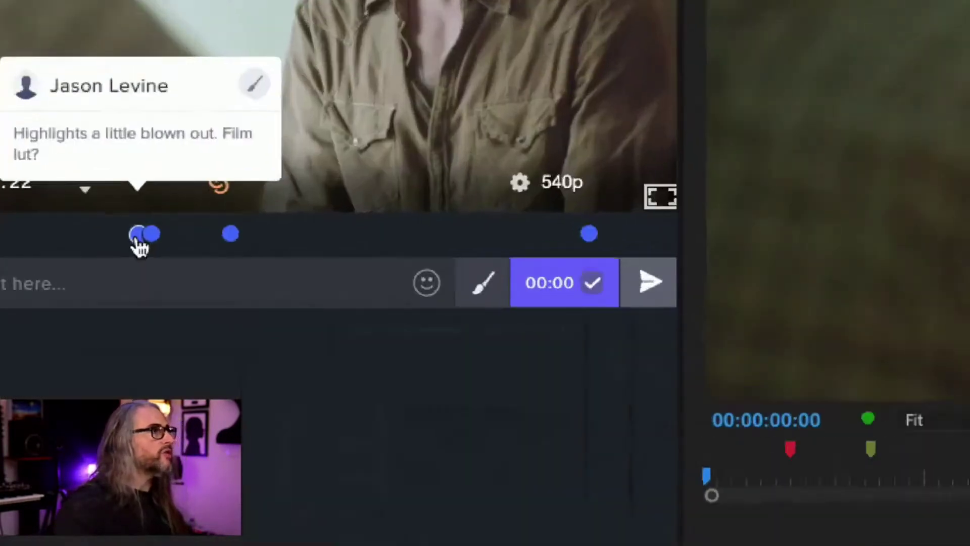
left_click(137, 237)
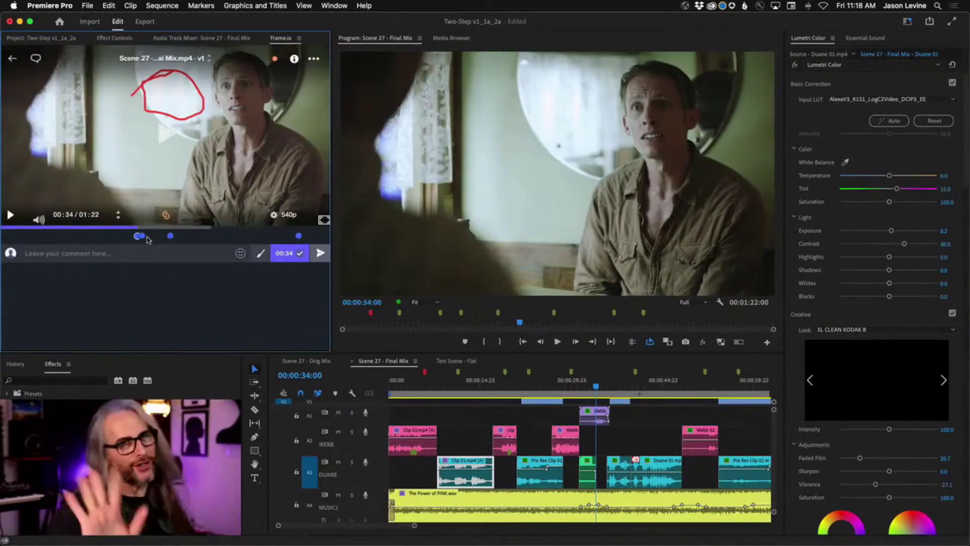
mouse_move(146, 242)
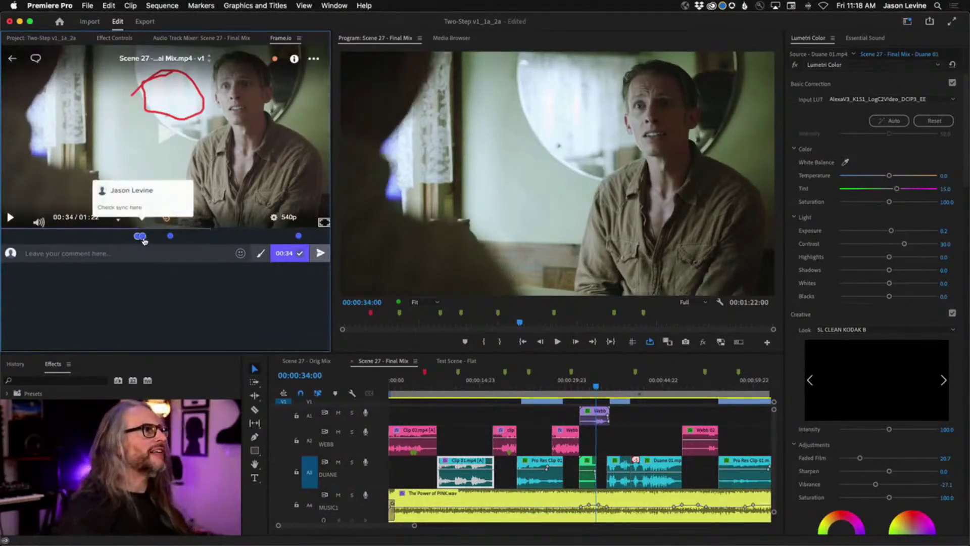
left_click(170, 236)
left_click(299, 236)
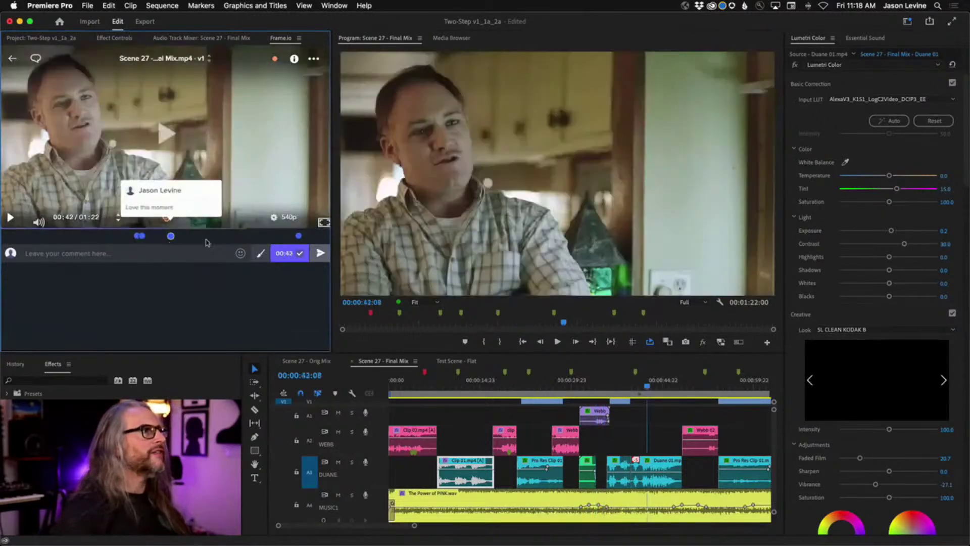
mouse_move(137, 237)
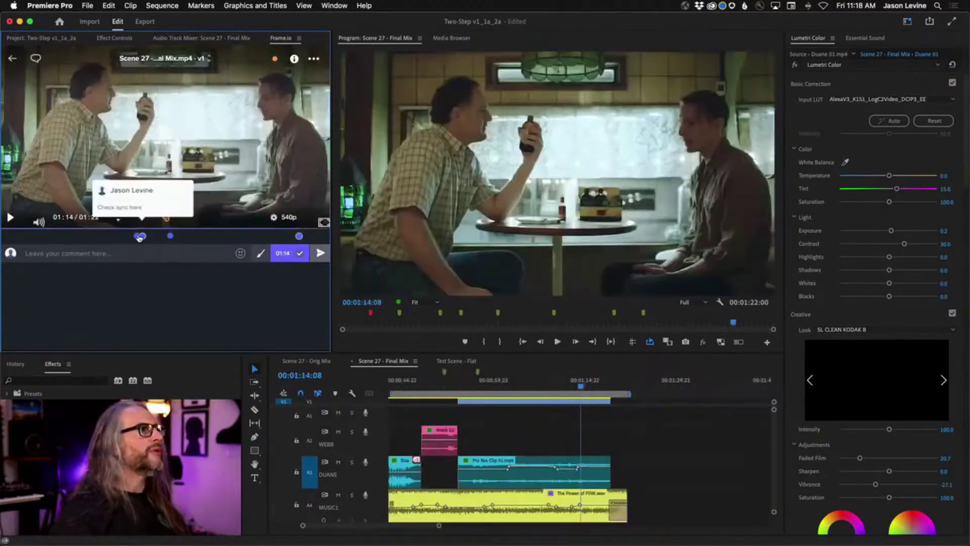
left_click(136, 237)
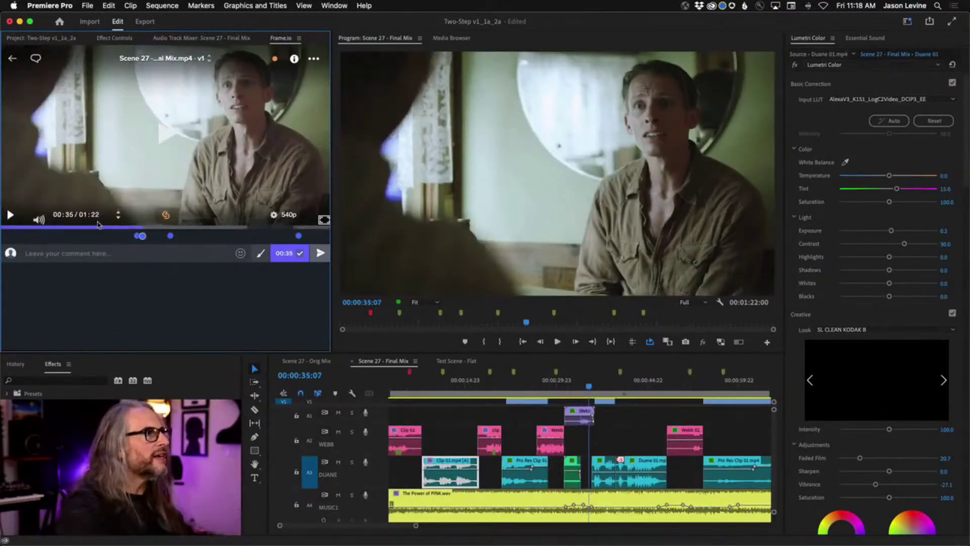
- Scrub the Frame.io player to show the linked Scene 27 - Final Mix sequence following, and return to the annotated 00:34 comment
left_click(69, 228)
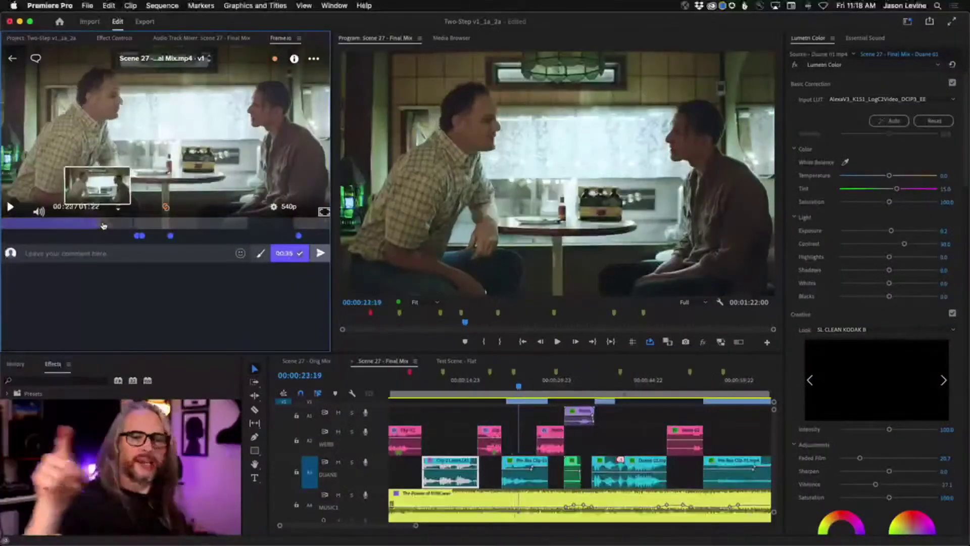
left_click(180, 217)
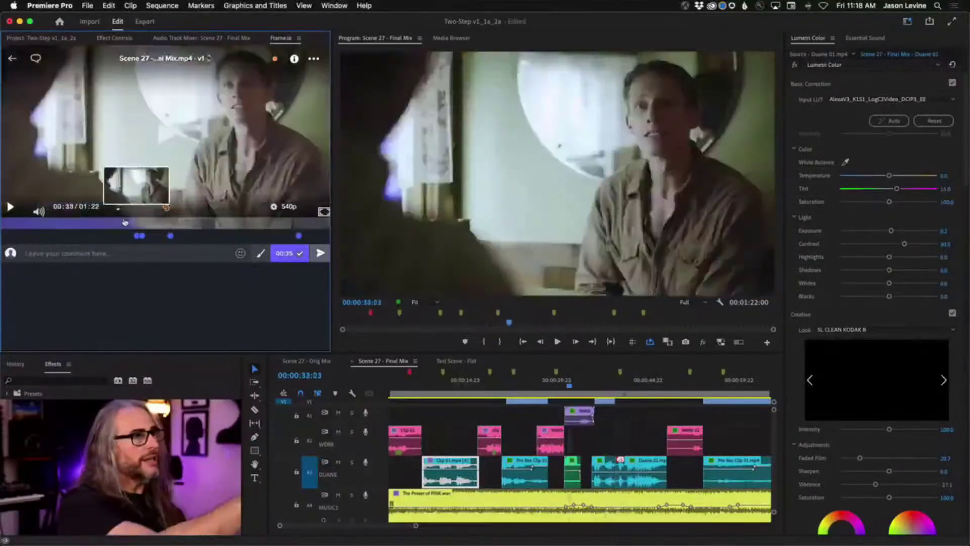
left_click(126, 225)
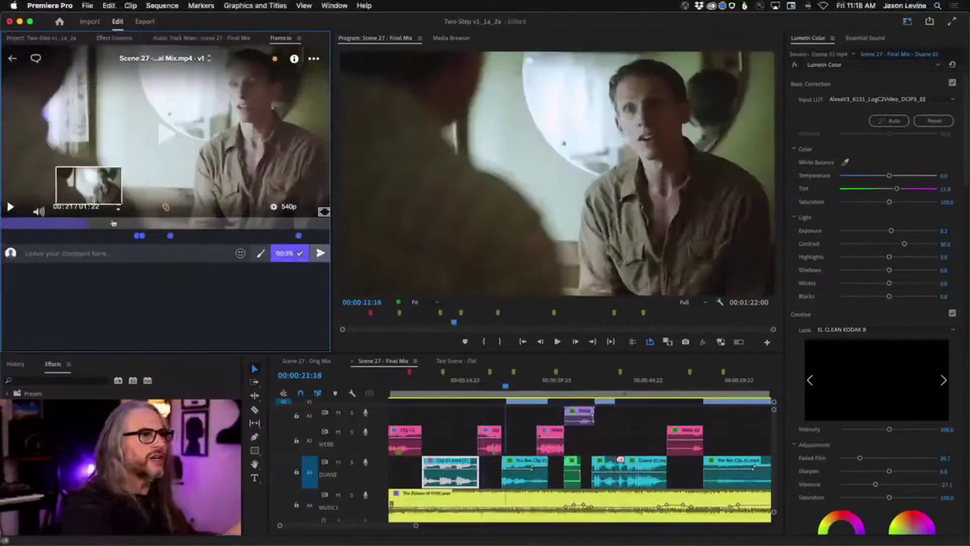
left_click(194, 224)
left_click(138, 236)
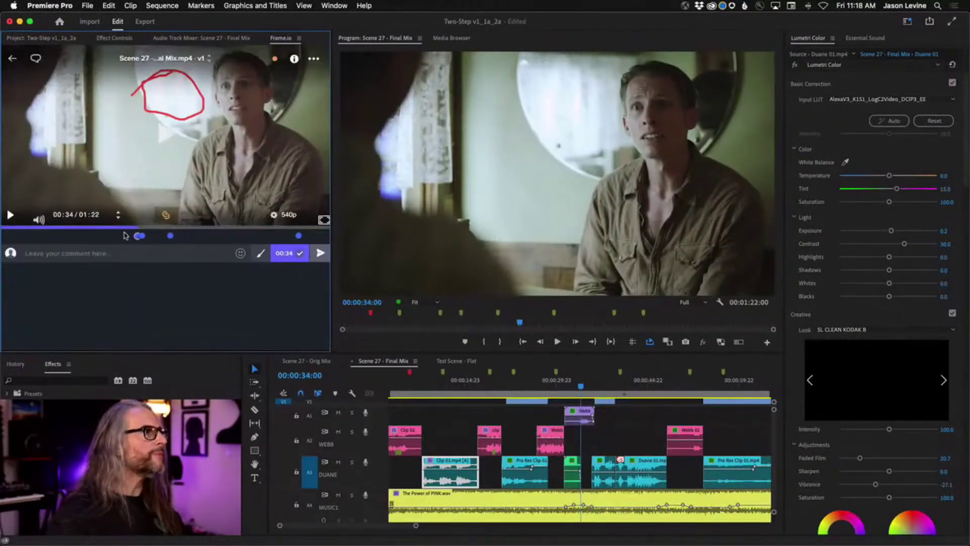
- Following the 00:34 comment about blown-out highlights, set the Webb clip's Exposure to 0.1, Highlights to -83.5 and Shadows to 37.1
left_click(137, 236)
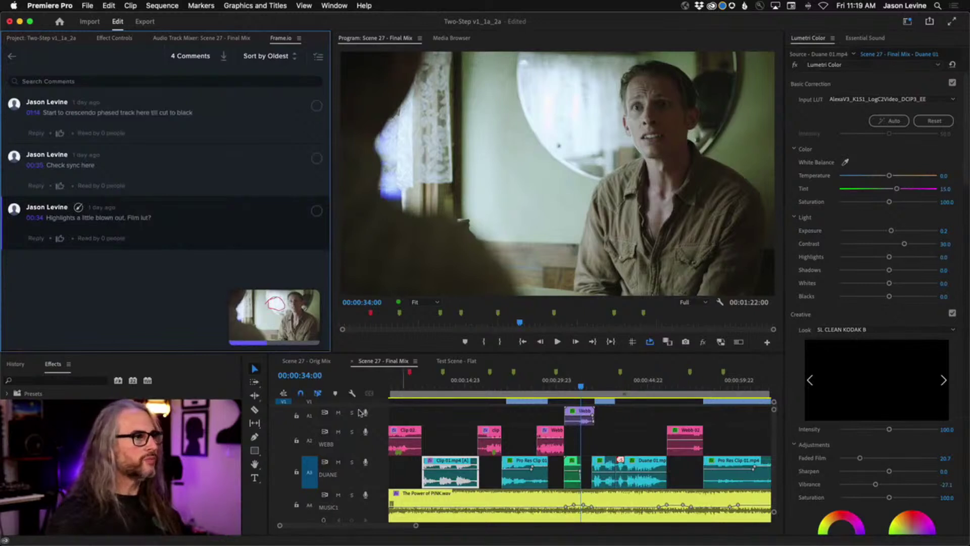
left_click_drag(362, 406, 362, 441)
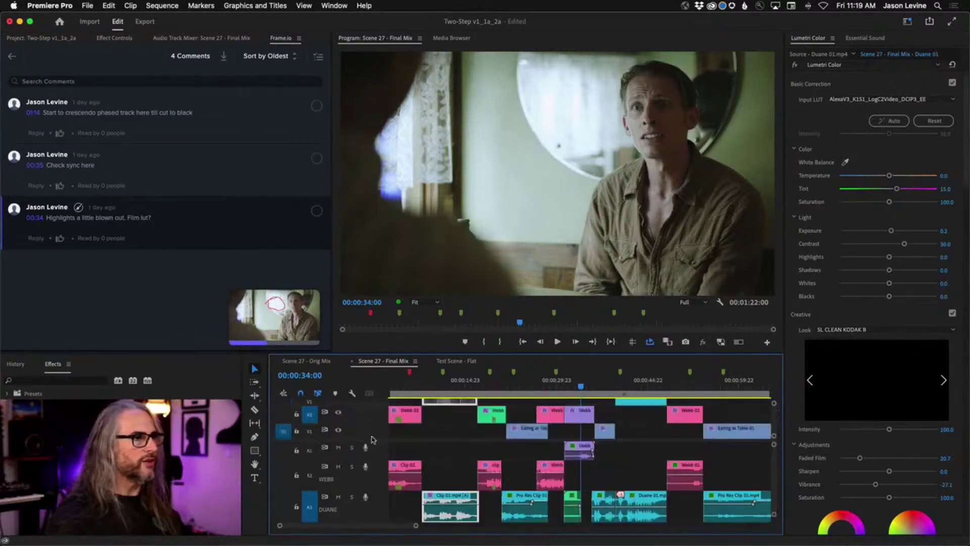
left_click(576, 419)
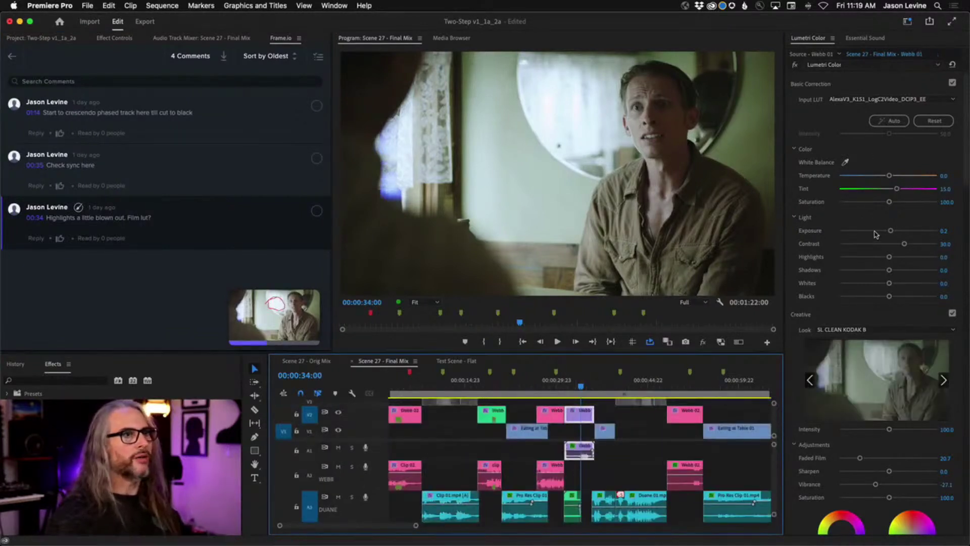
left_click_drag(890, 257, 909, 272)
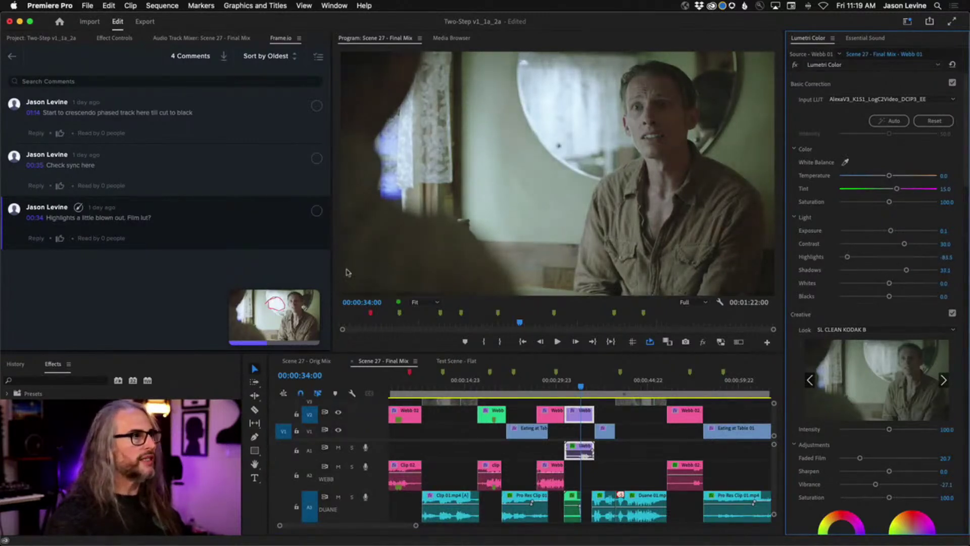
- Revisit the 00:34 highlights comment, move the sequence playhead to 00:00:25:09, and show the comment's Mark complete option
left_click(261, 306)
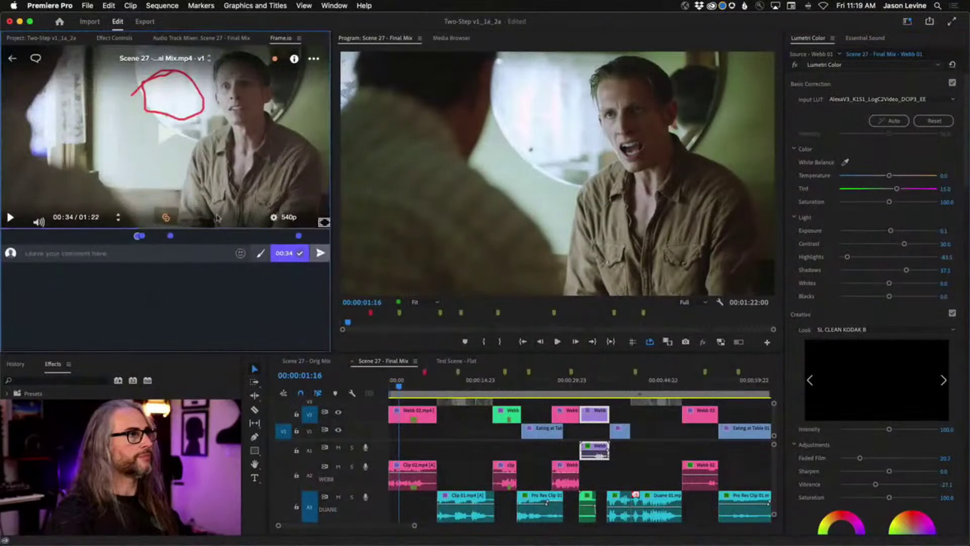
left_click(138, 236)
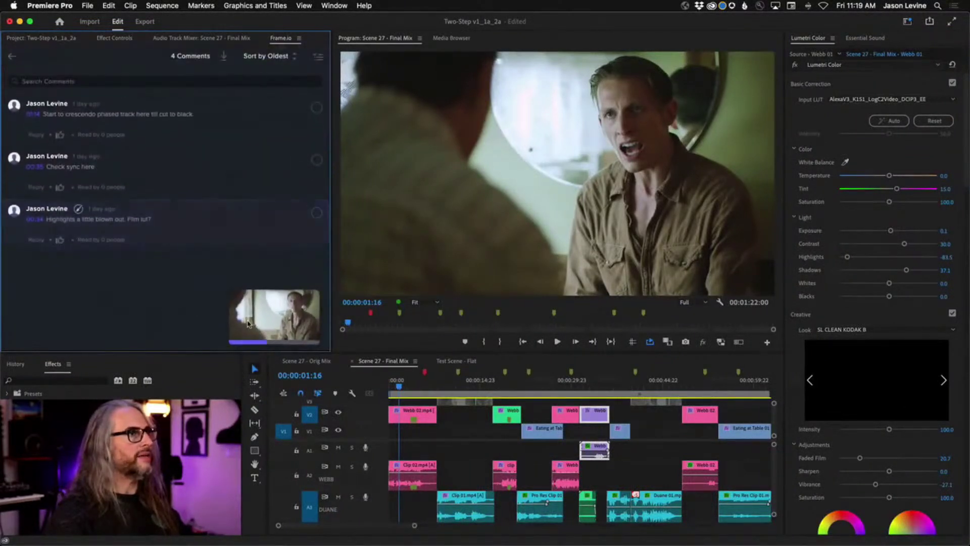
left_click(541, 387)
left_click_drag(540, 387, 544, 387)
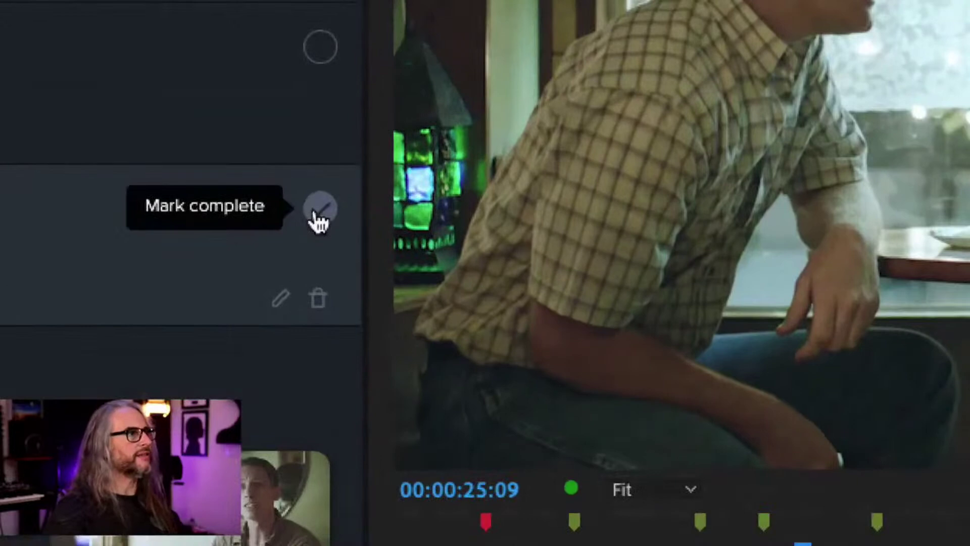
left_click(316, 213)
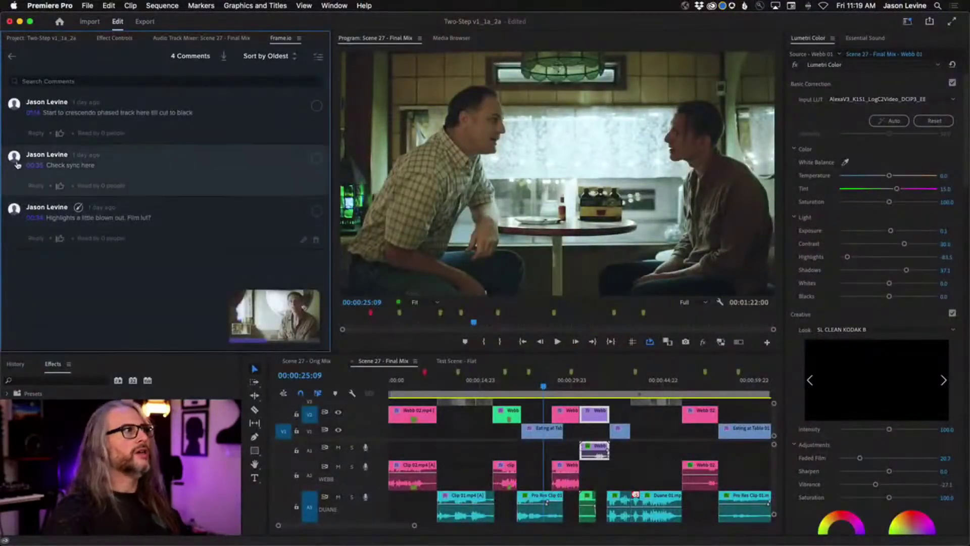
- Open Test Scene - Flat.mp4 from the Frame.io project and jump between its 00:03 and 00:07 comments in the linked sequence
left_click(12, 56)
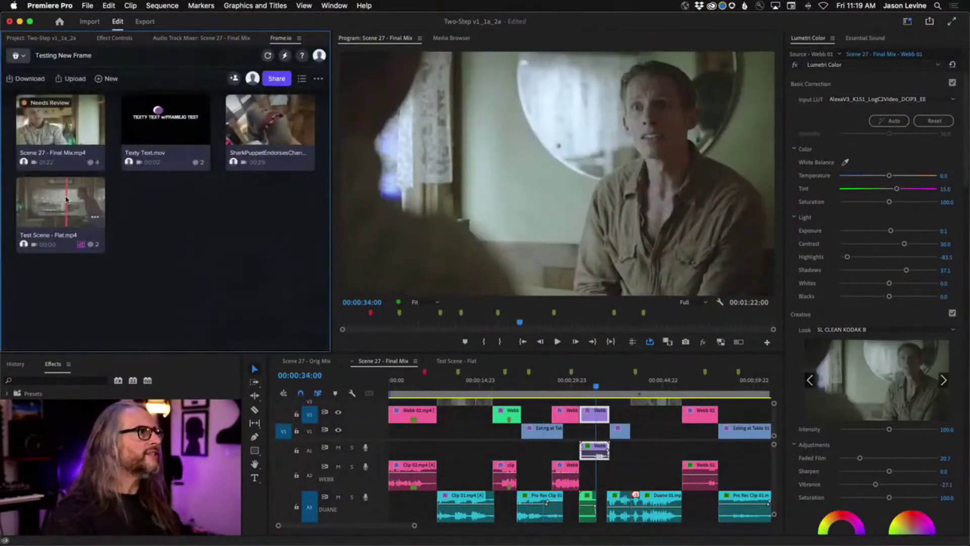
left_click(54, 209)
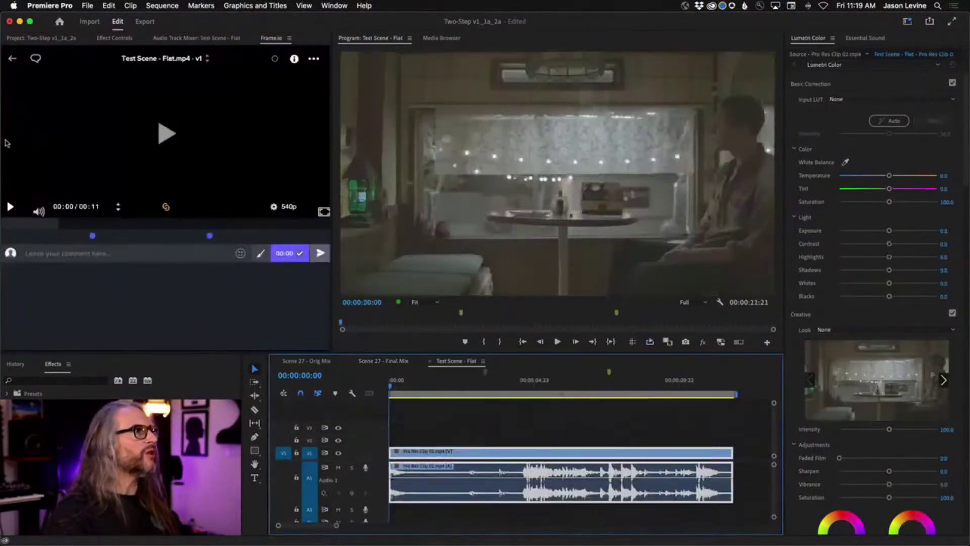
left_click(93, 235)
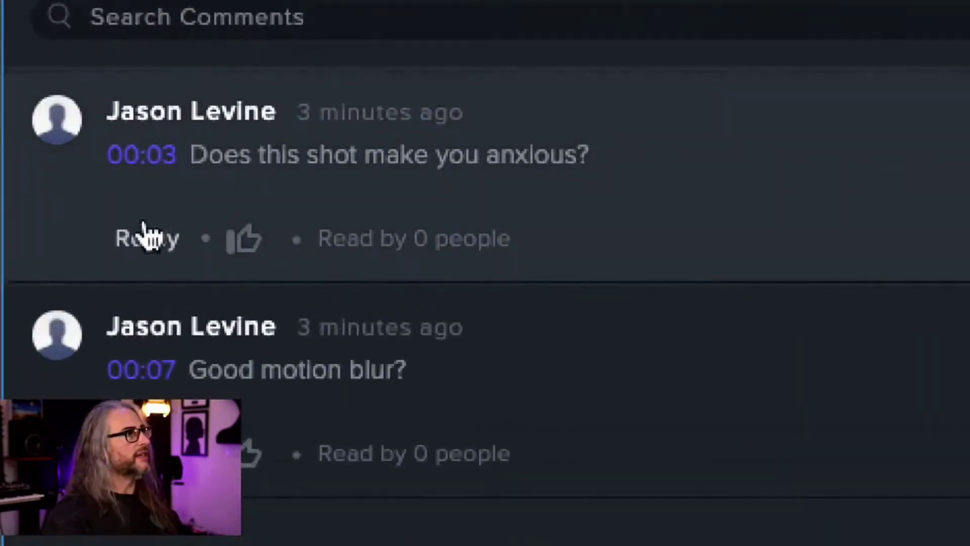
left_click(177, 160)
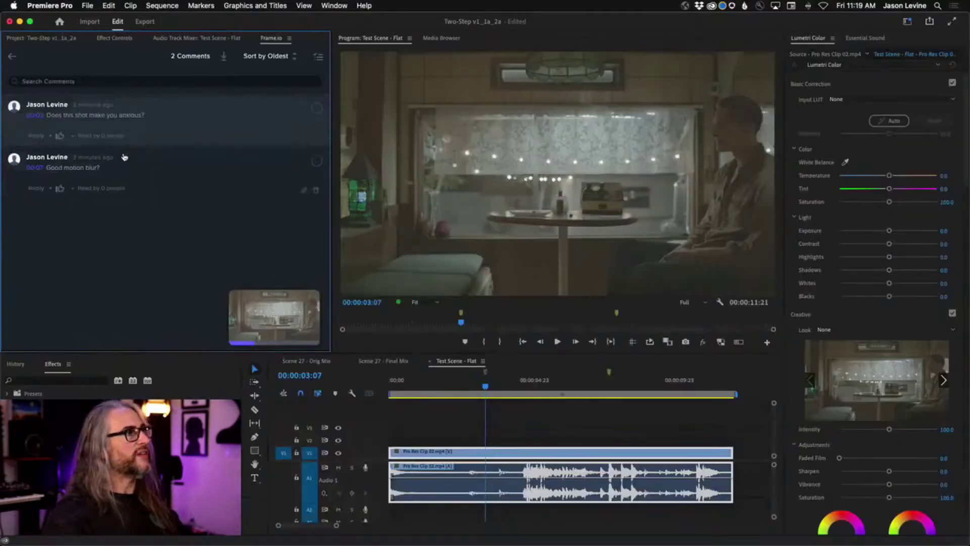
left_click(38, 169)
left_click(36, 117)
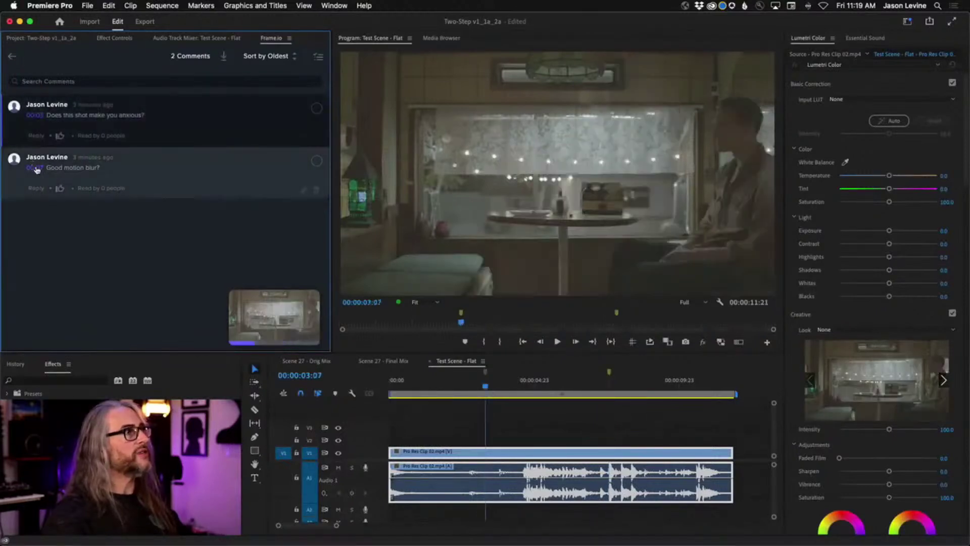
left_click(36, 168)
left_click(36, 117)
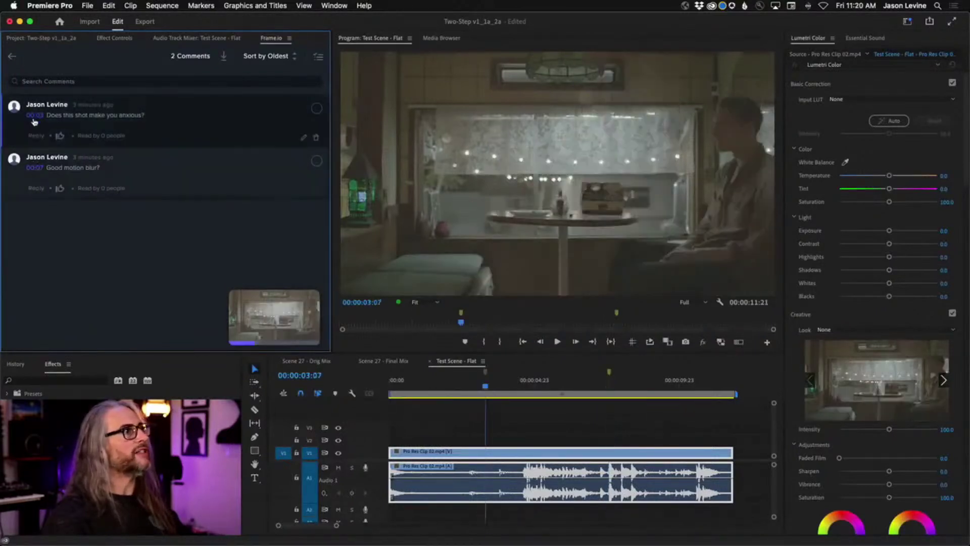
left_click(34, 168)
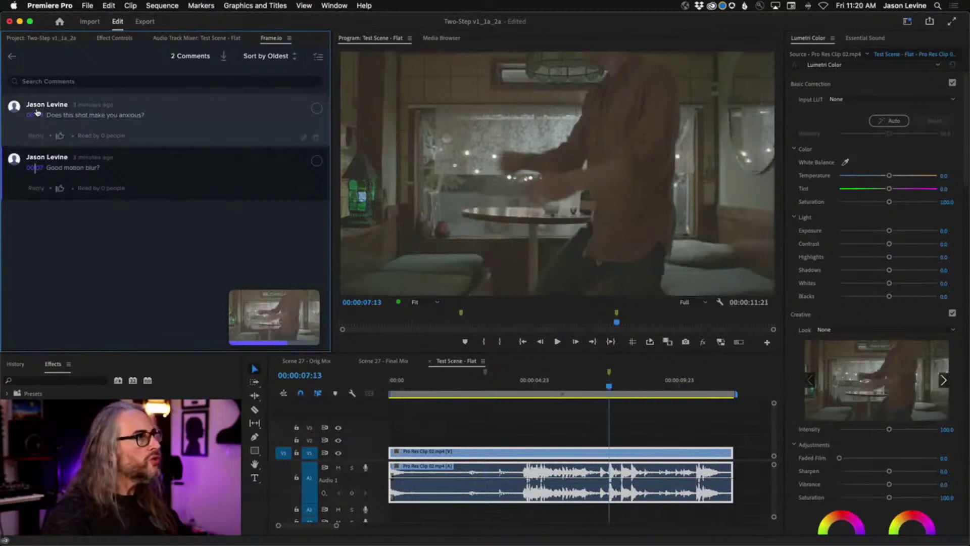
left_click(36, 113)
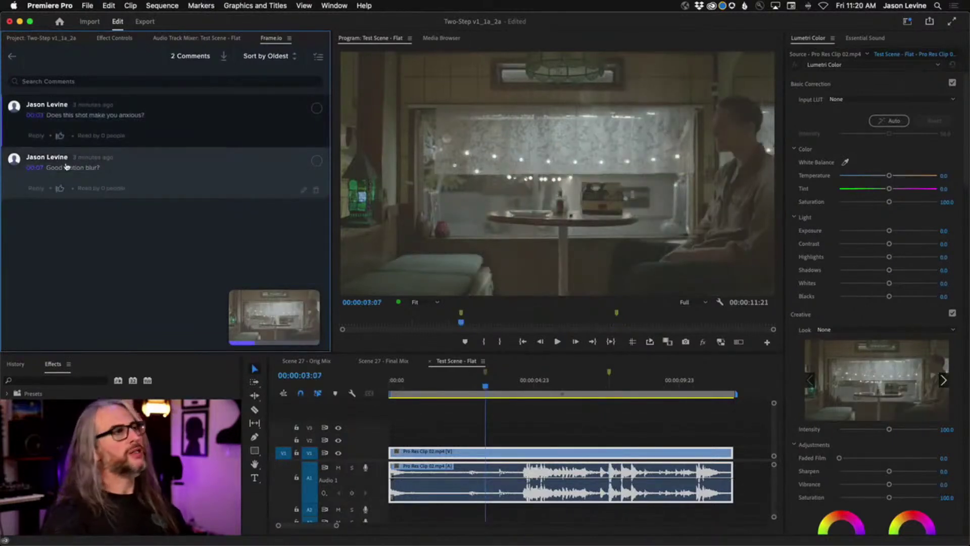
- Return to the Frame.io project and create a Share for Review link for Test Scene - Flat.mp4
left_click(12, 57)
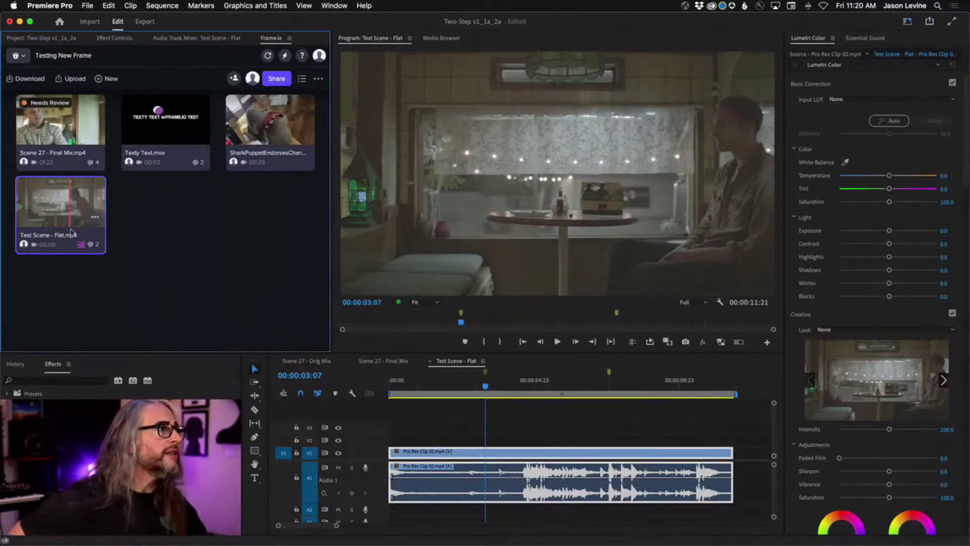
left_click(94, 217)
left_click(79, 89)
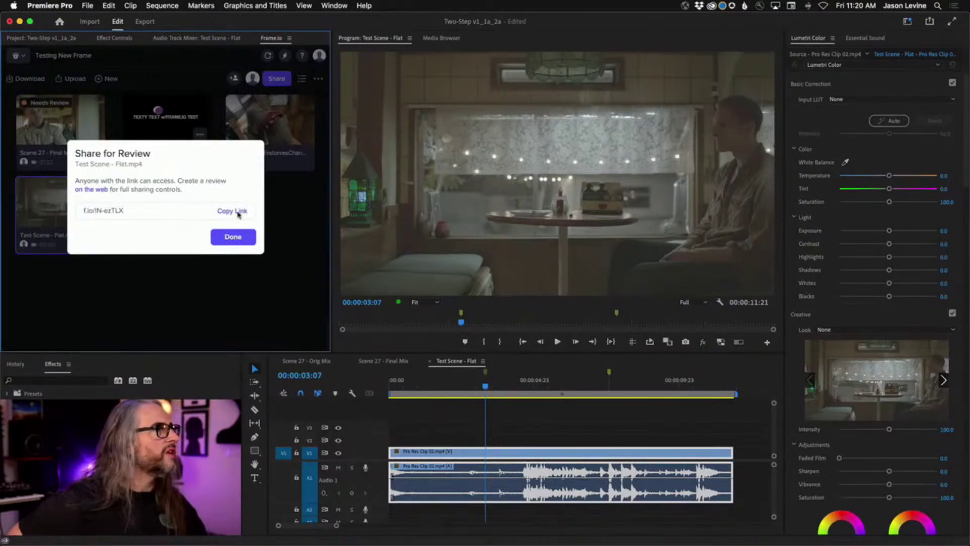
left_click(233, 237)
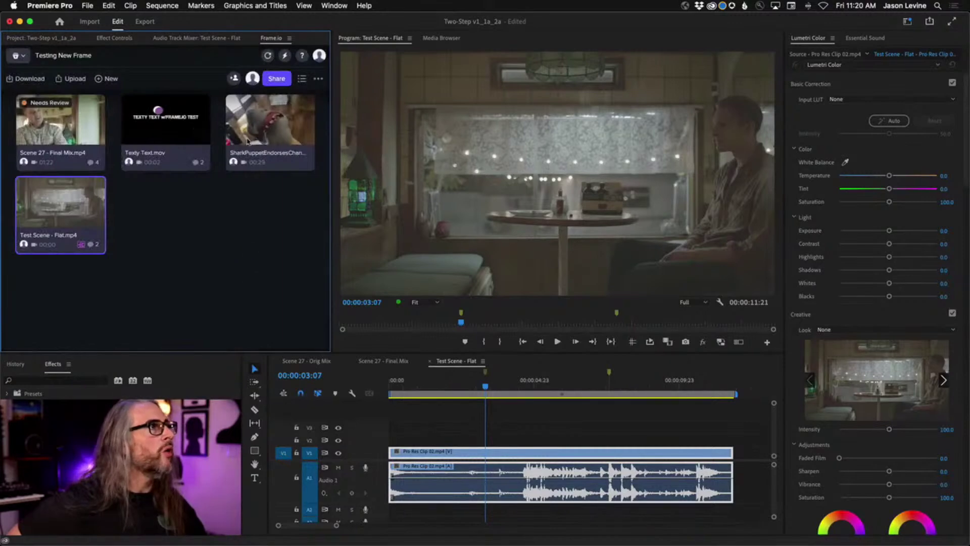
- Show the Project Members invitation options for the Testing New Frame project
left_click(234, 79)
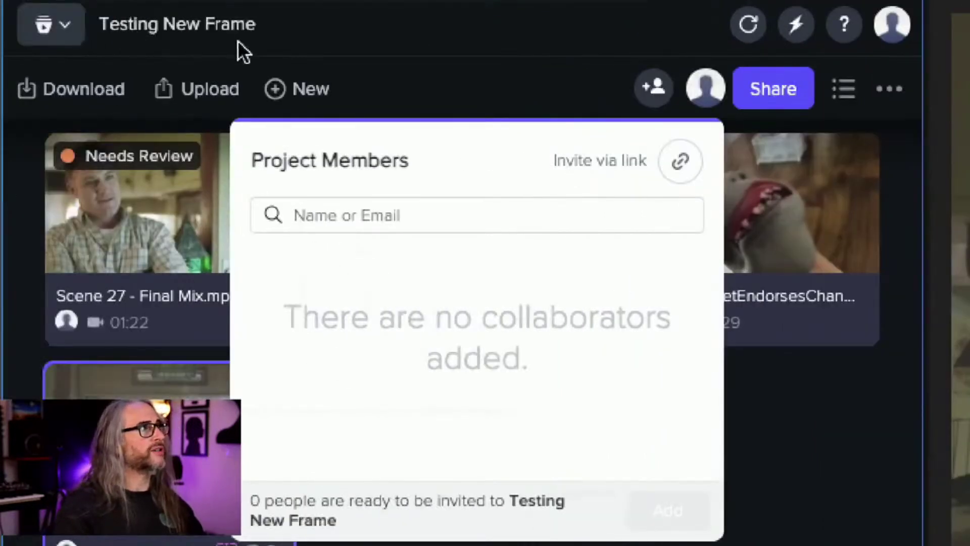
left_click(629, 226)
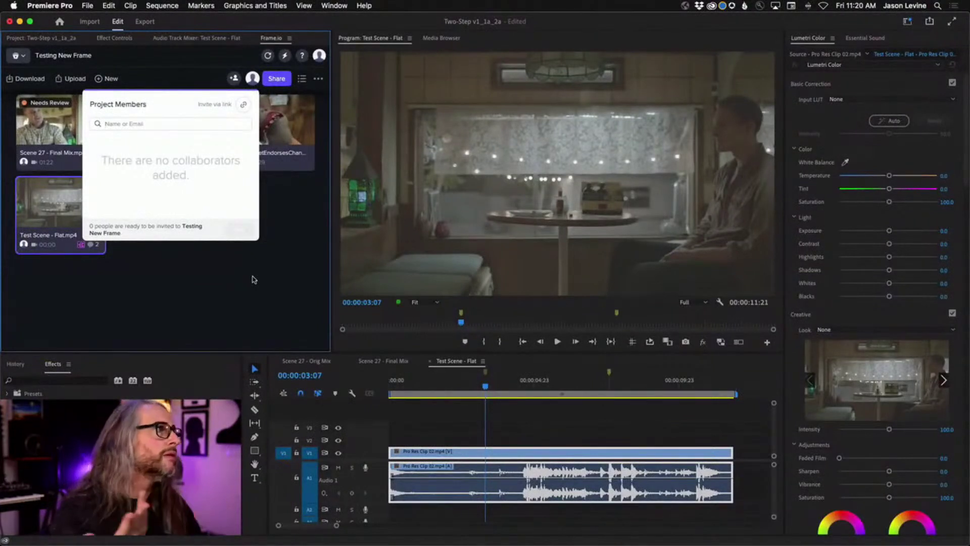
- Dismiss the Project Members invitation and open Test Scene - Flat.mp4 at 00:05 with comment annotation enabled
left_click(254, 279)
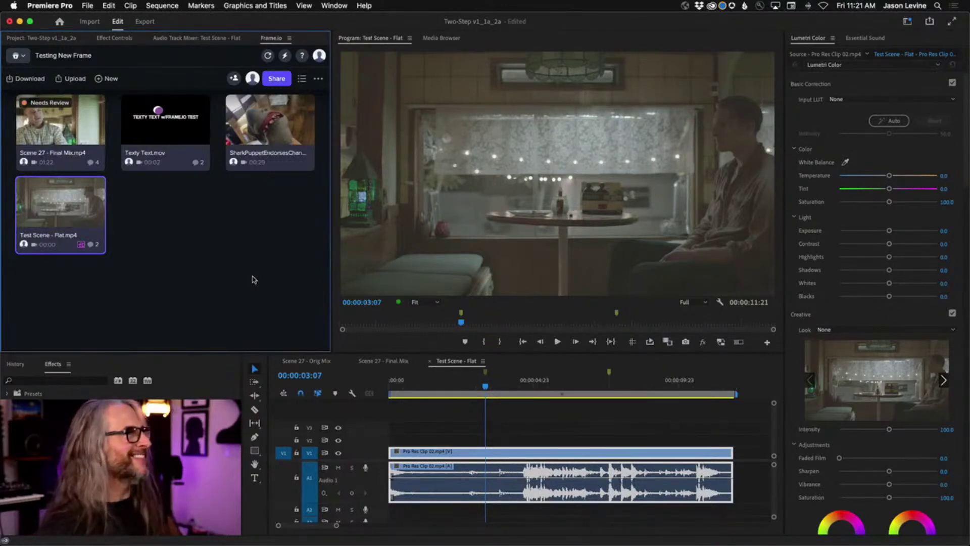
left_click(76, 205)
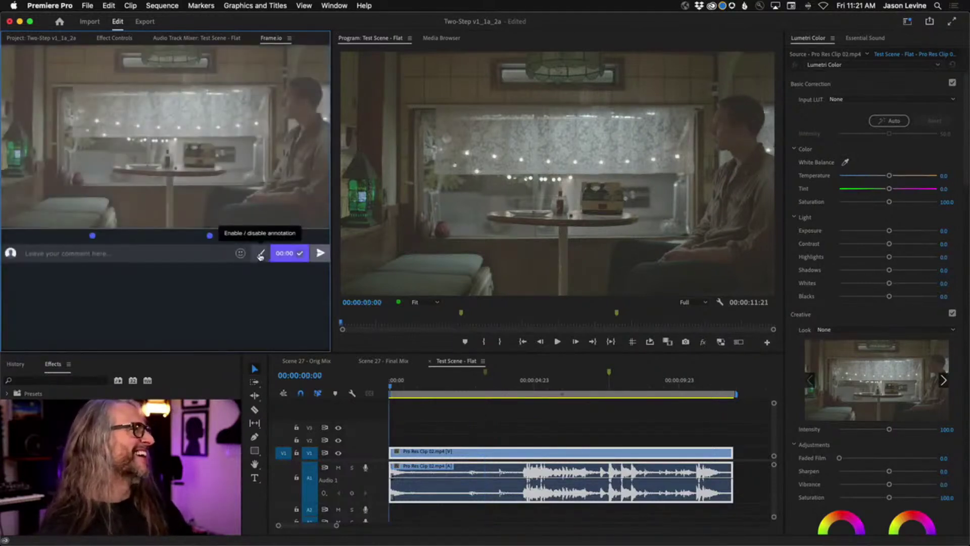
mouse_move(89, 216)
left_click_drag(93, 227, 149, 227)
left_click(260, 262)
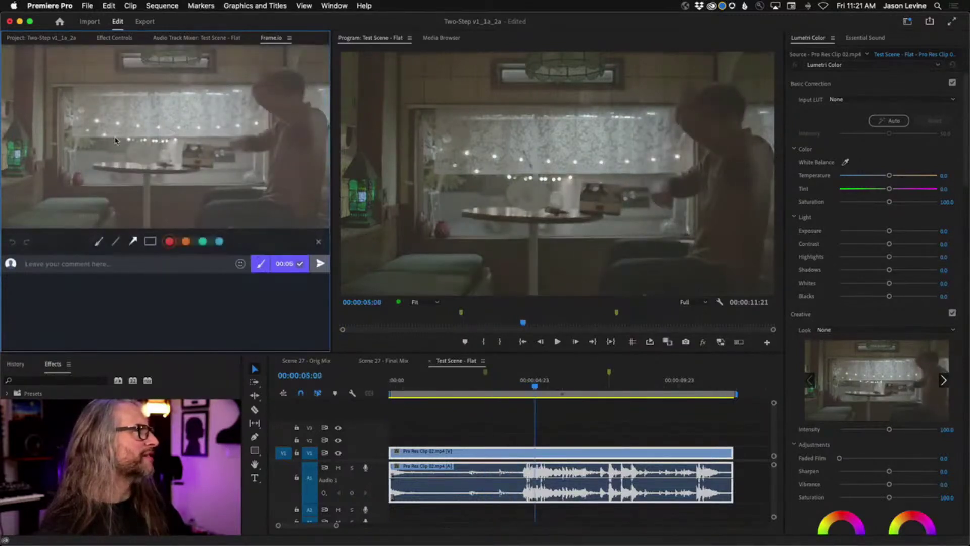
- Draw a red arrow pointing at the man and small freehand loops near both its ends, discarding the annotation and returning to the Frame.io project
mouse_move(73, 165)
left_mouse_down()
mouse_move(132, 130)
mouse_move(238, 112)
left_mouse_up()
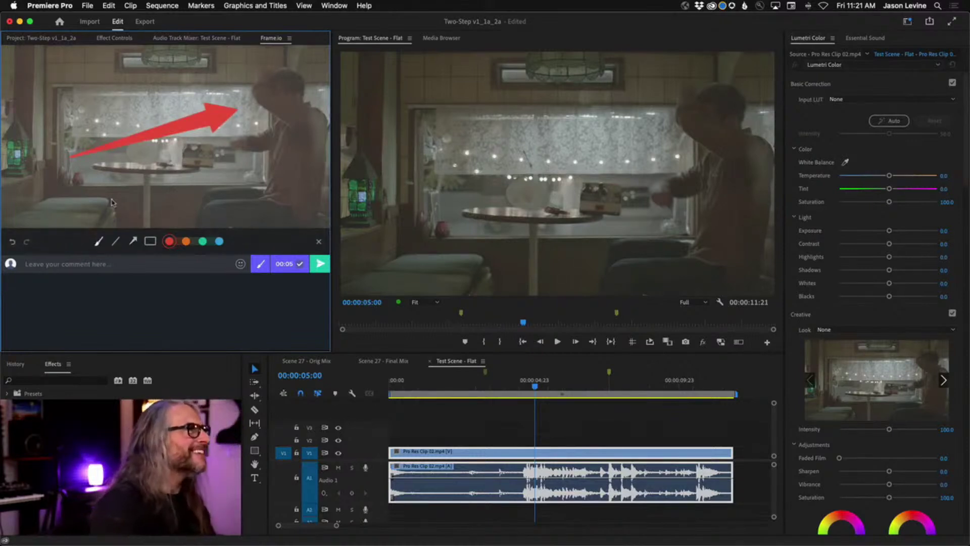
mouse_move(123, 120)
left_mouse_down()
mouse_move(85, 133)
mouse_move(92, 128)
left_mouse_up()
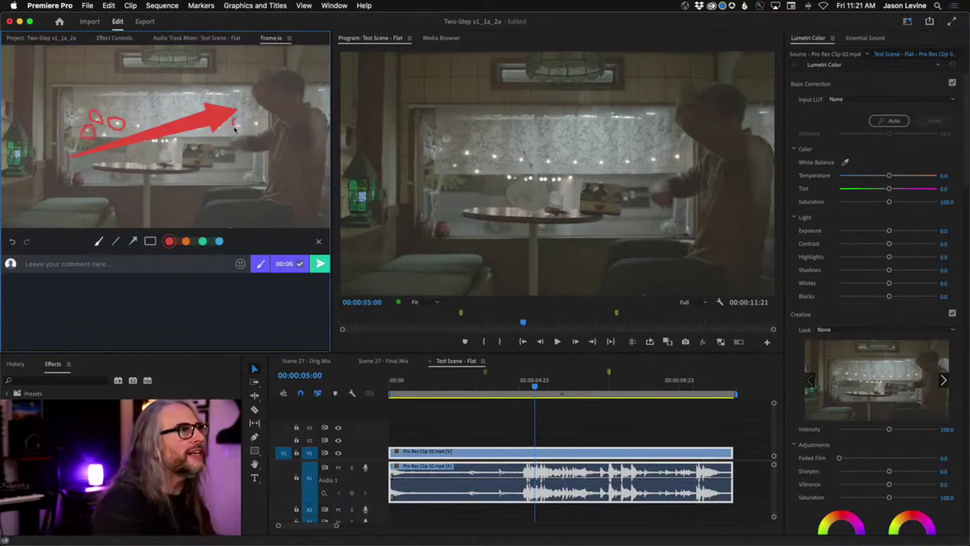
left_click_drag(263, 120, 255, 117)
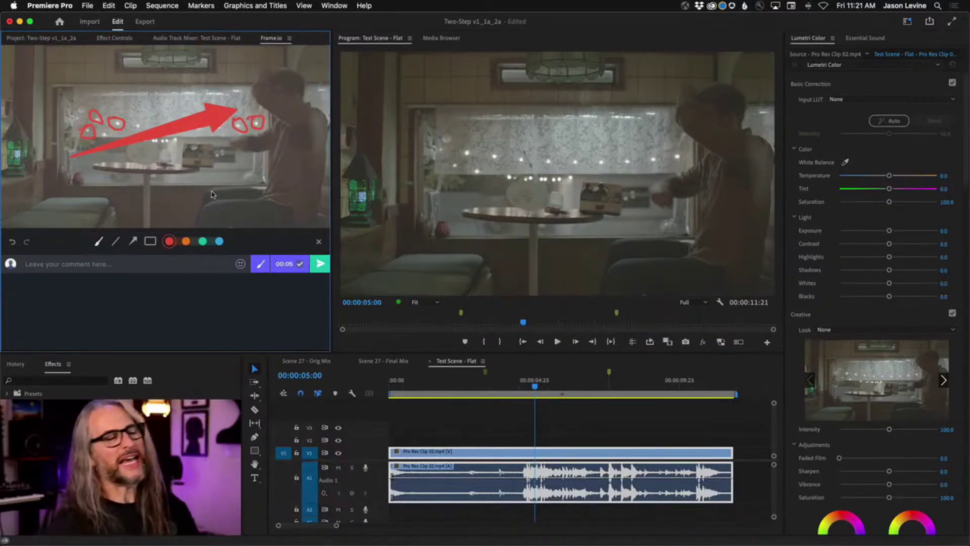
left_click(319, 241)
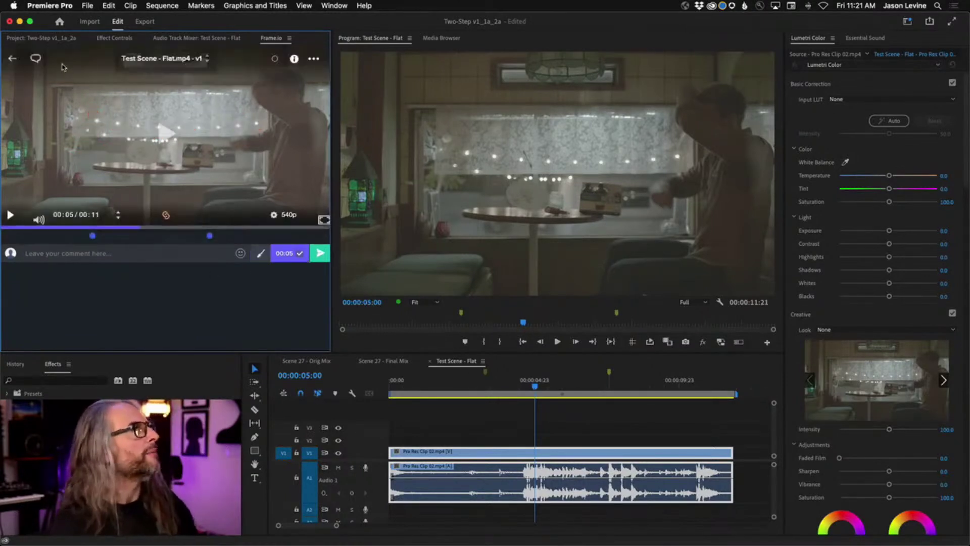
left_click(12, 58)
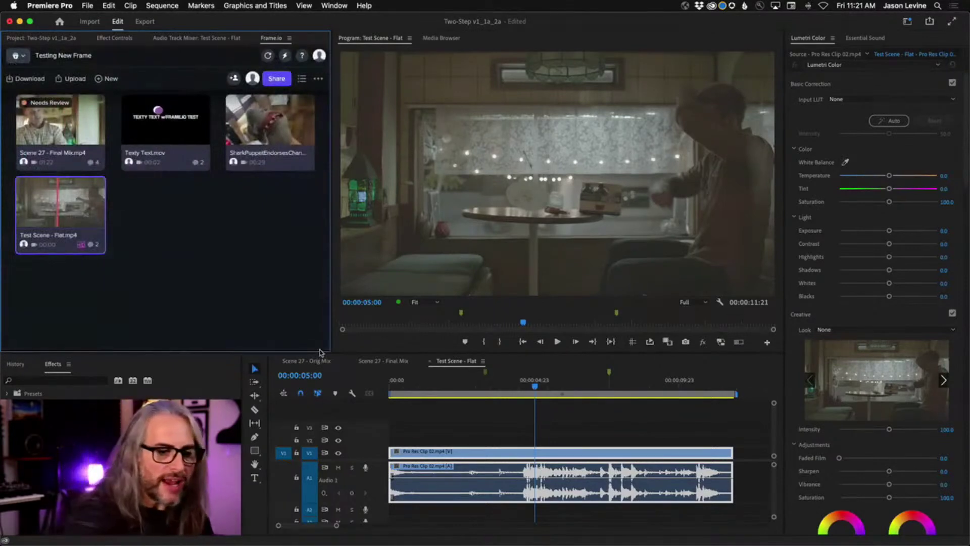